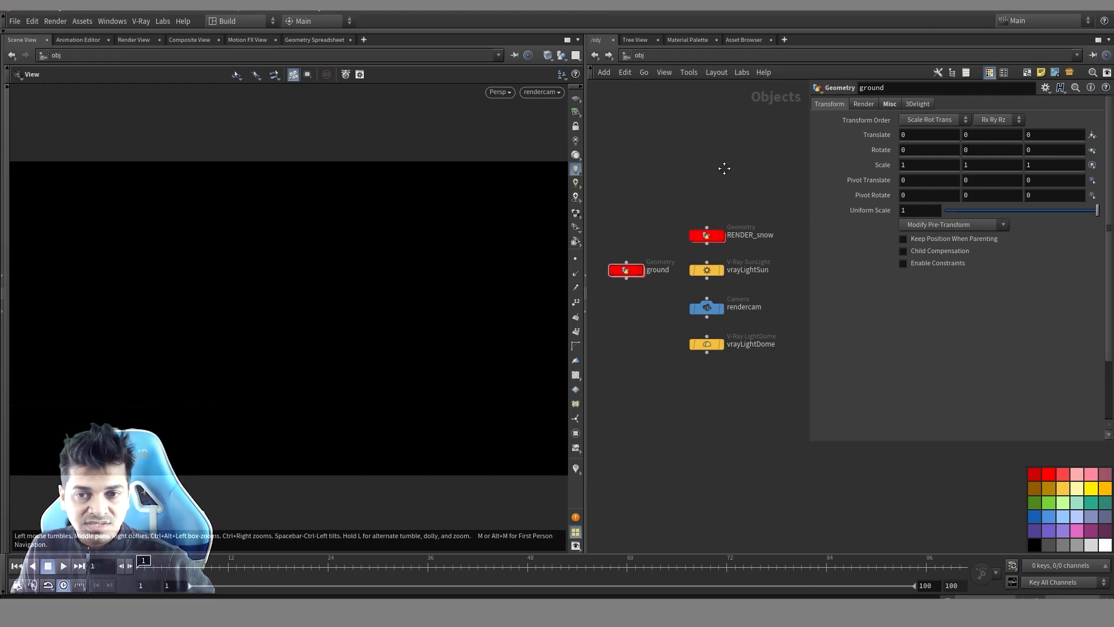
# Open the RENDER_snow geometry network, set the viewport to headlight-only lighting and widen the network pane
pyautogui.doubleClick(686, 248)
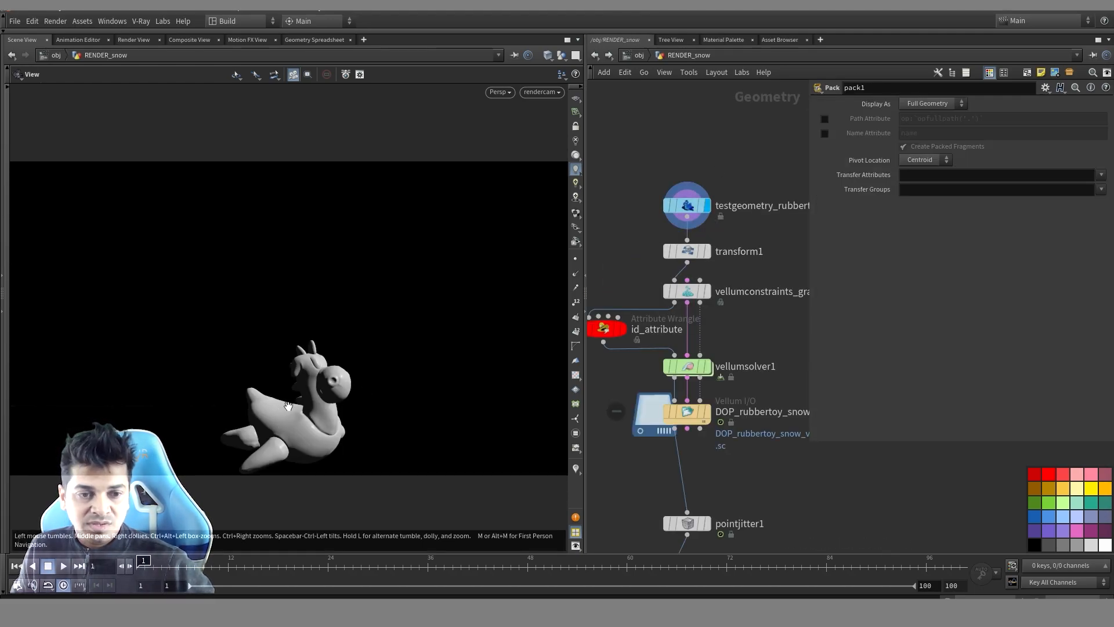
pyautogui.click(576, 156)
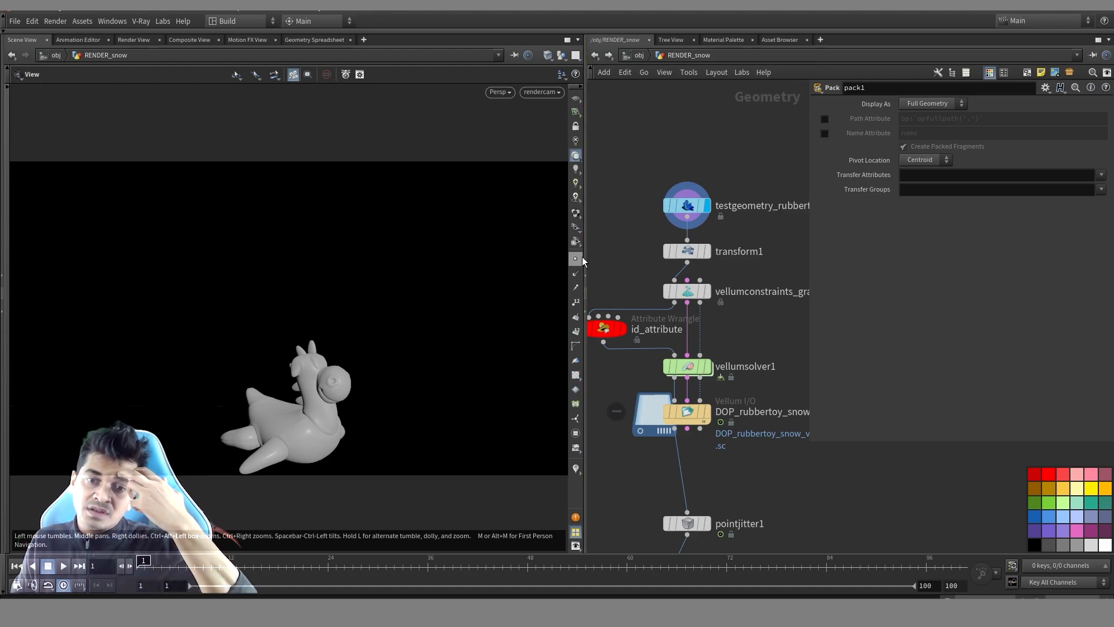
pyautogui.moveTo(584, 255); pyautogui.dragTo(579, 254)
pyautogui.moveTo(759, 171); pyautogui.dragTo(716, 169, button='middle')
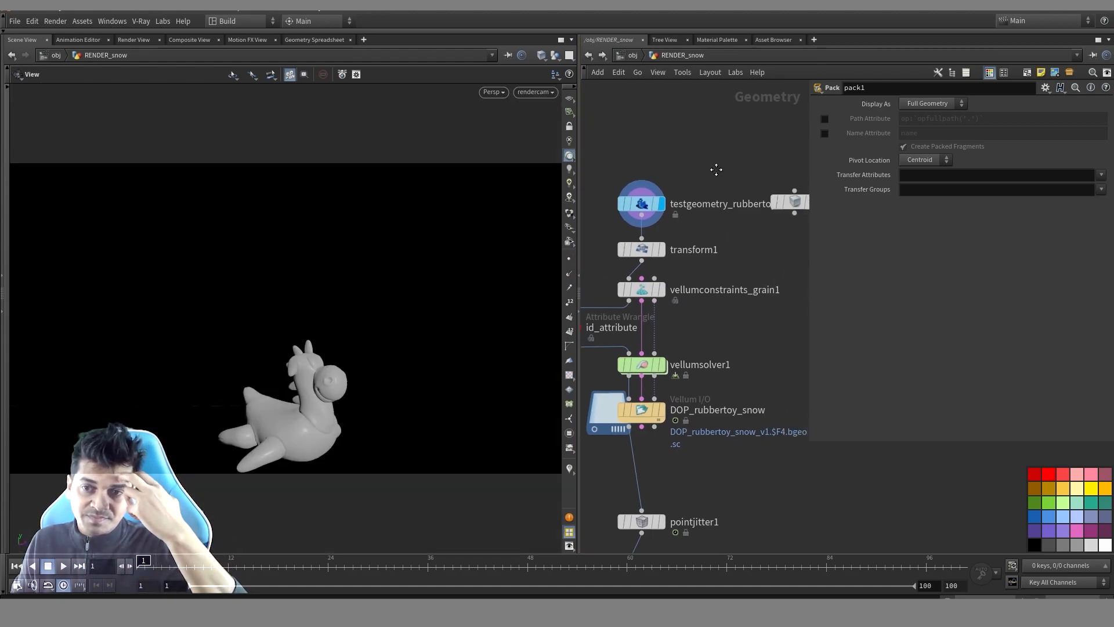
pyautogui.moveTo(810, 463); pyautogui.dragTo(819, 465, button='middle')
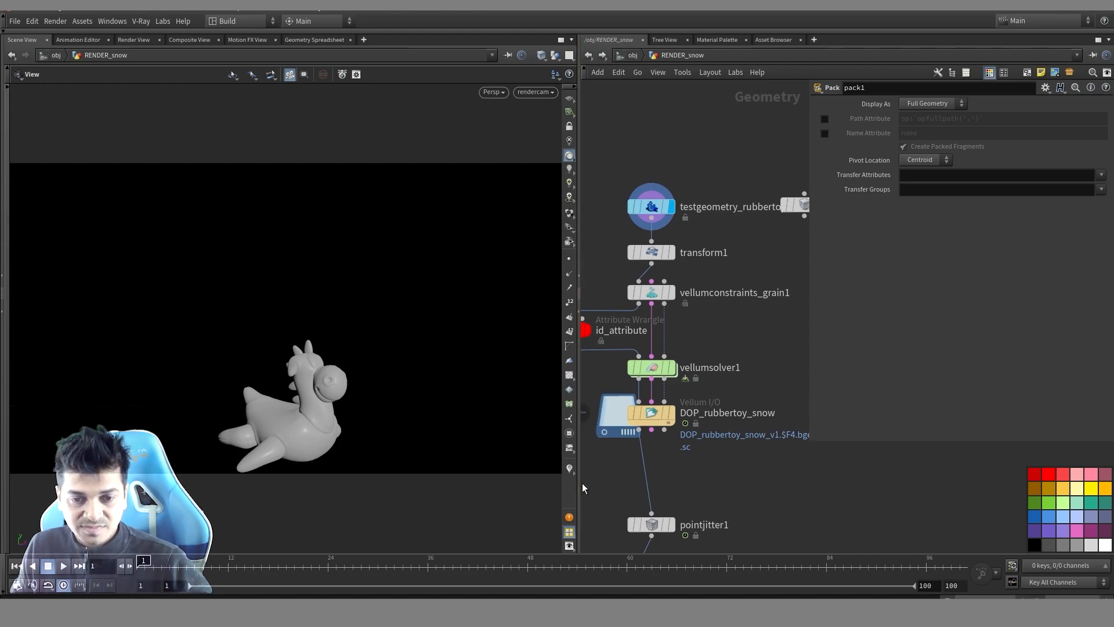
pyautogui.moveTo(577, 477); pyautogui.dragTo(511, 477)
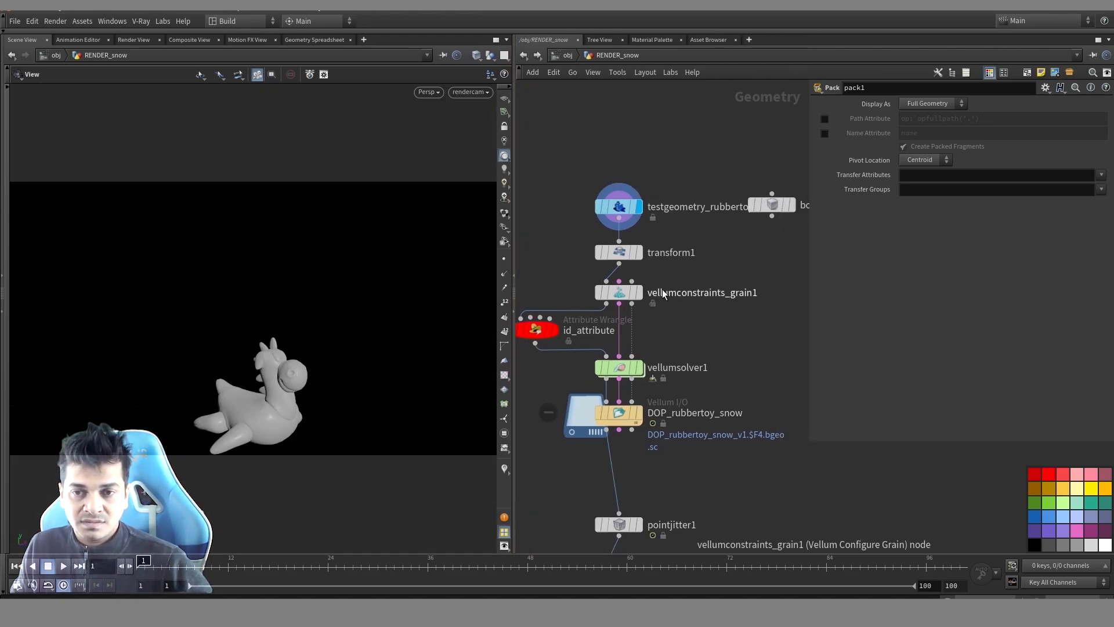
# Delete the stray box node beside testgeometry_rubbertoy1 and frame the whole network
pyautogui.moveTo(738, 282); pyautogui.dragTo(713, 277, button='middle')
pyautogui.click(728, 213)
pyautogui.press('Delete')
pyautogui.press('h')
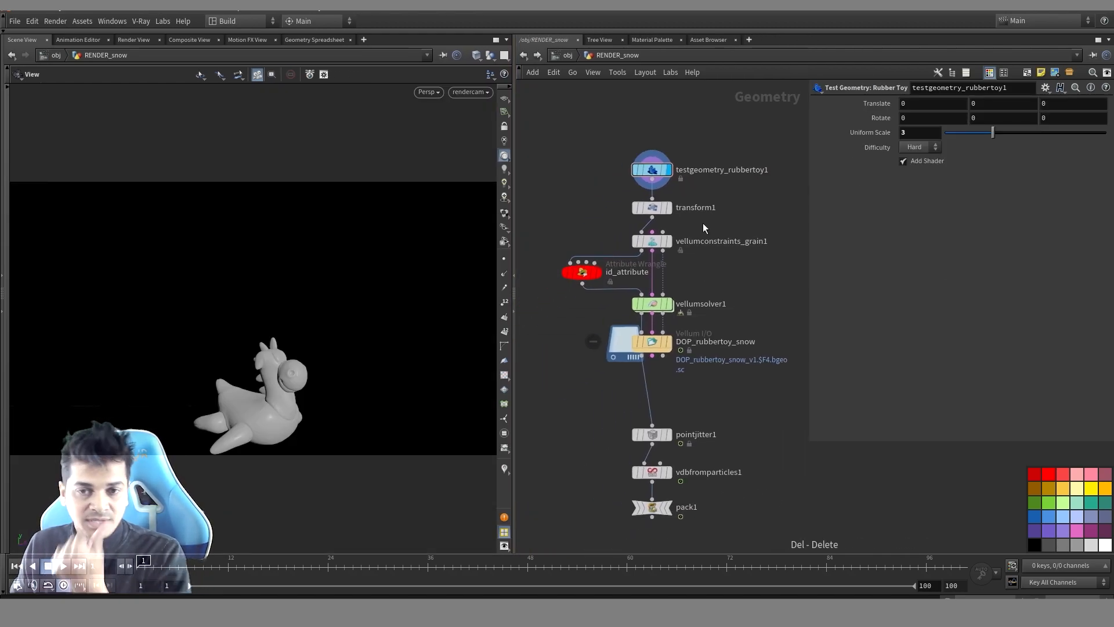
# Display the output of transform1 and of vellumconstraints_grain1, and examine the toy's grain points up close
pyautogui.click(646, 212)
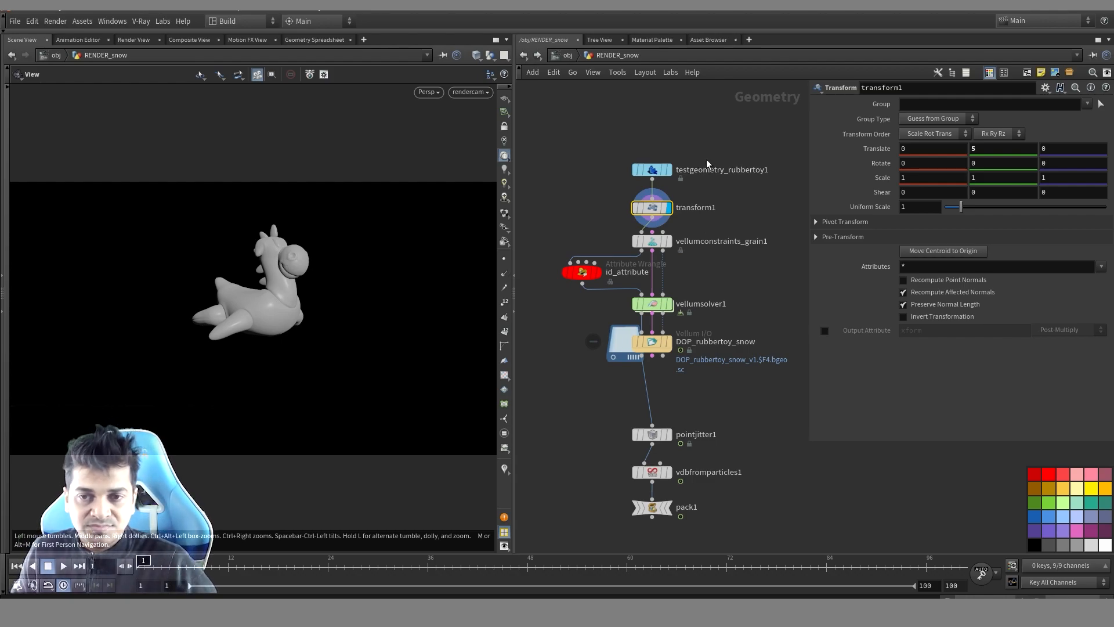
pyautogui.moveTo(651, 207); pyautogui.dragTo(651, 202)
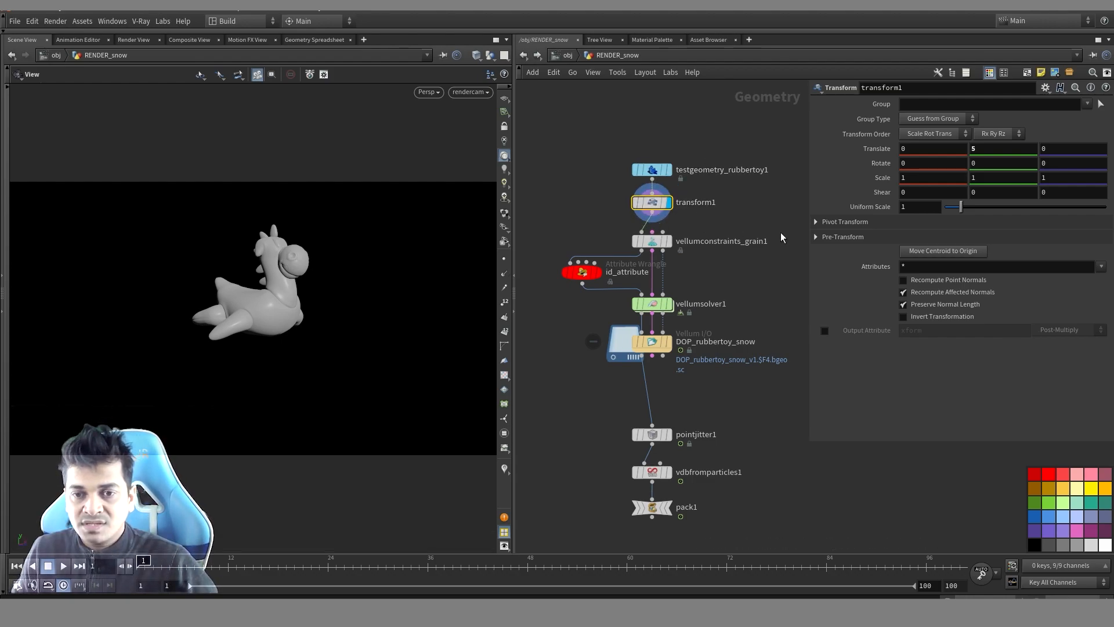
pyautogui.click(645, 242)
pyautogui.moveTo(758, 219); pyautogui.dragTo(722, 210, button='middle')
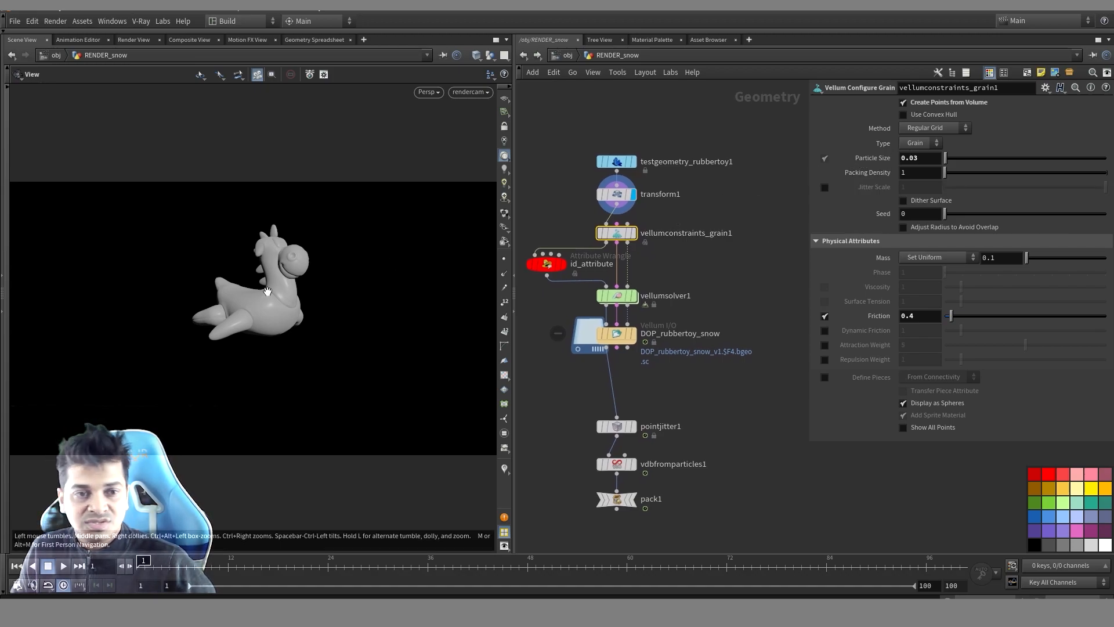
pyautogui.press('r')
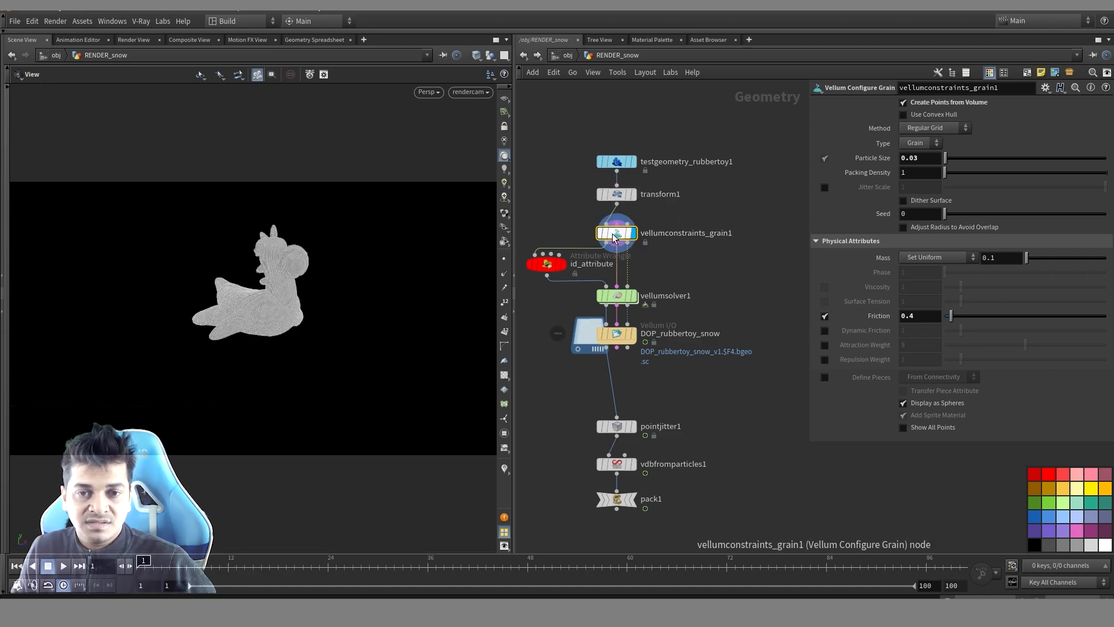
pyautogui.scroll(8, 279, 301)
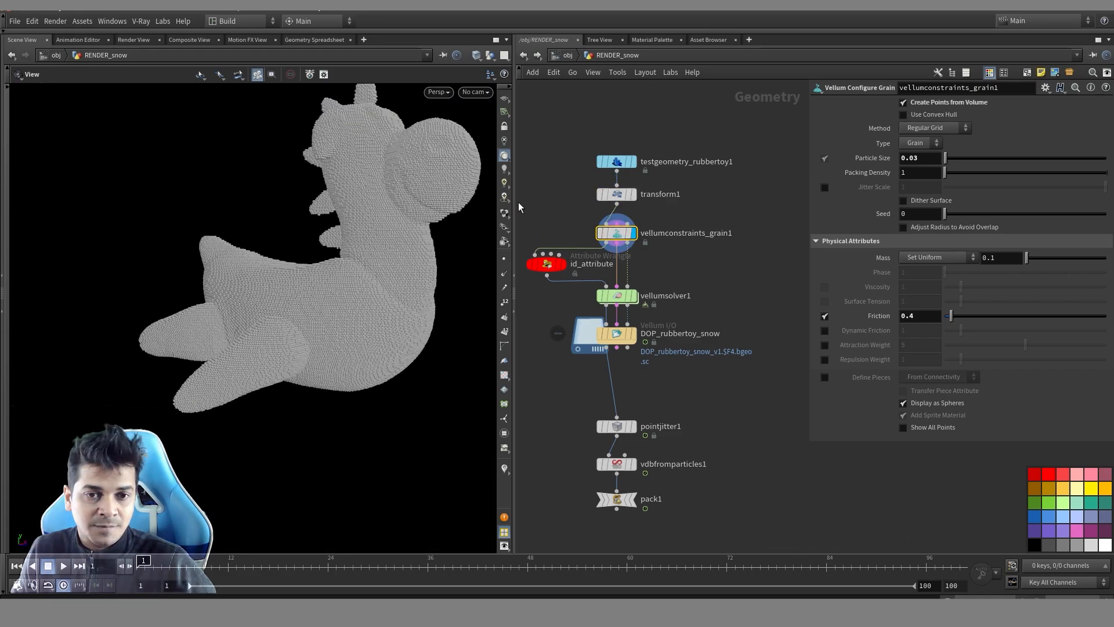
pyautogui.moveTo(514, 206); pyautogui.dragTo(555, 209)
pyautogui.moveTo(433, 244); pyautogui.dragTo(364, 244)
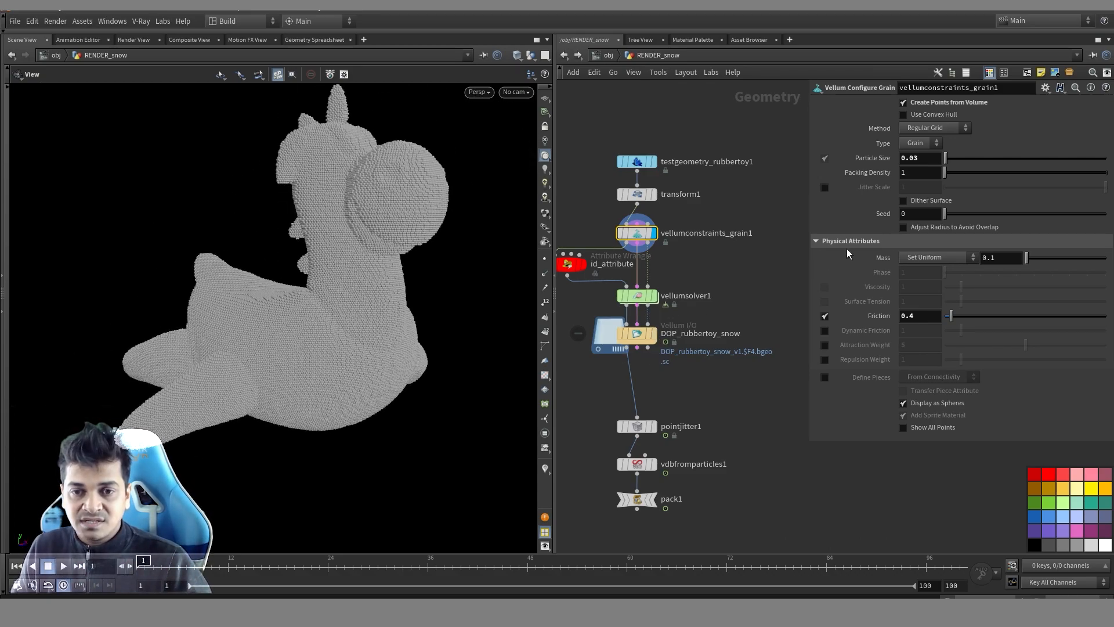
pyautogui.scroll(-2, 701, 259)
pyautogui.press('Tab')
pyautogui.write('poi')
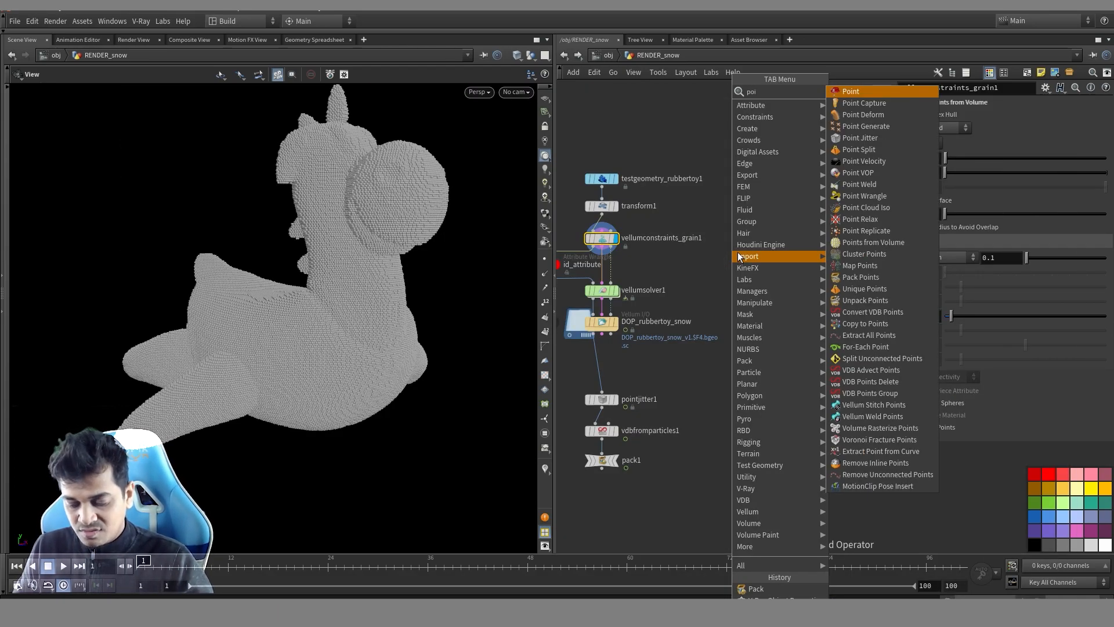
pyautogui.write(' vol')
pyautogui.press('Return')
pyautogui.click(754, 265)
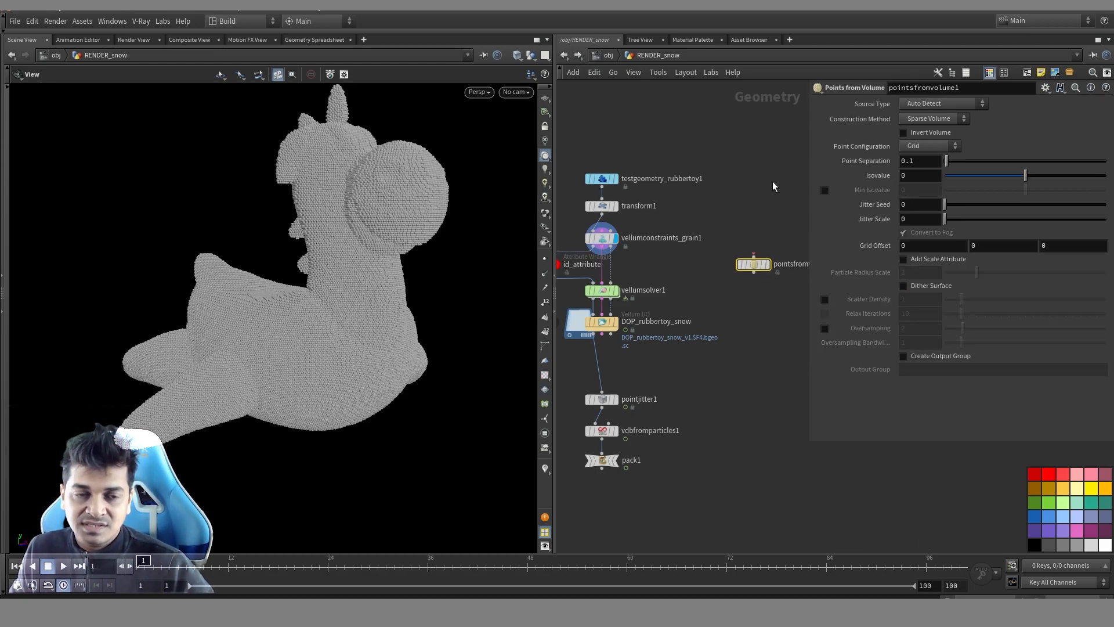
pyautogui.moveTo(784, 170); pyautogui.dragTo(736, 283)
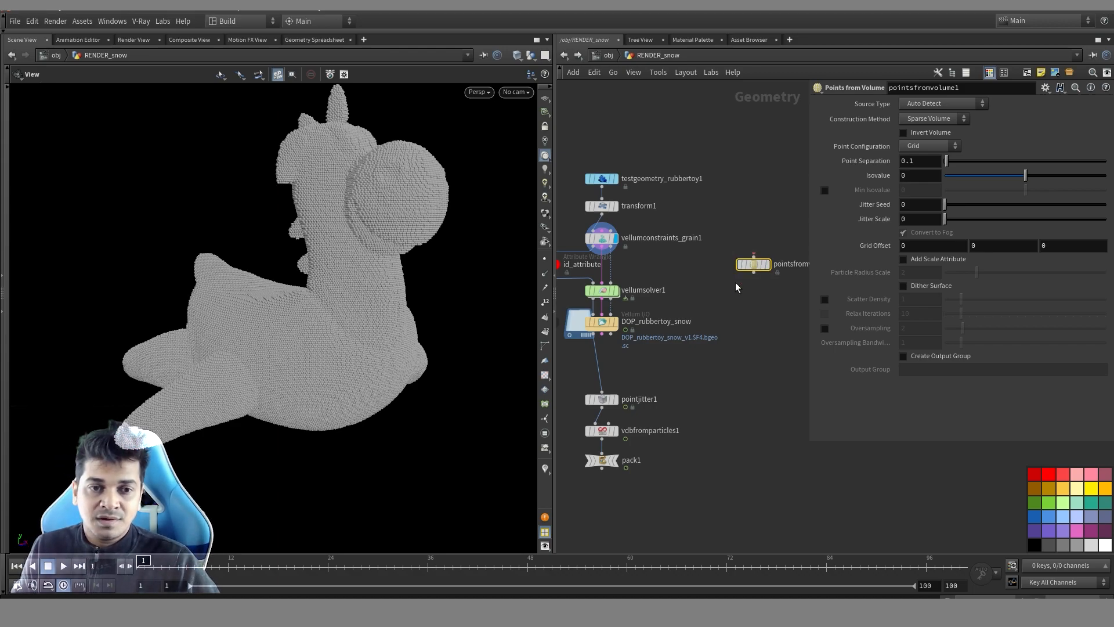
pyautogui.press('Delete')
pyautogui.press('h')
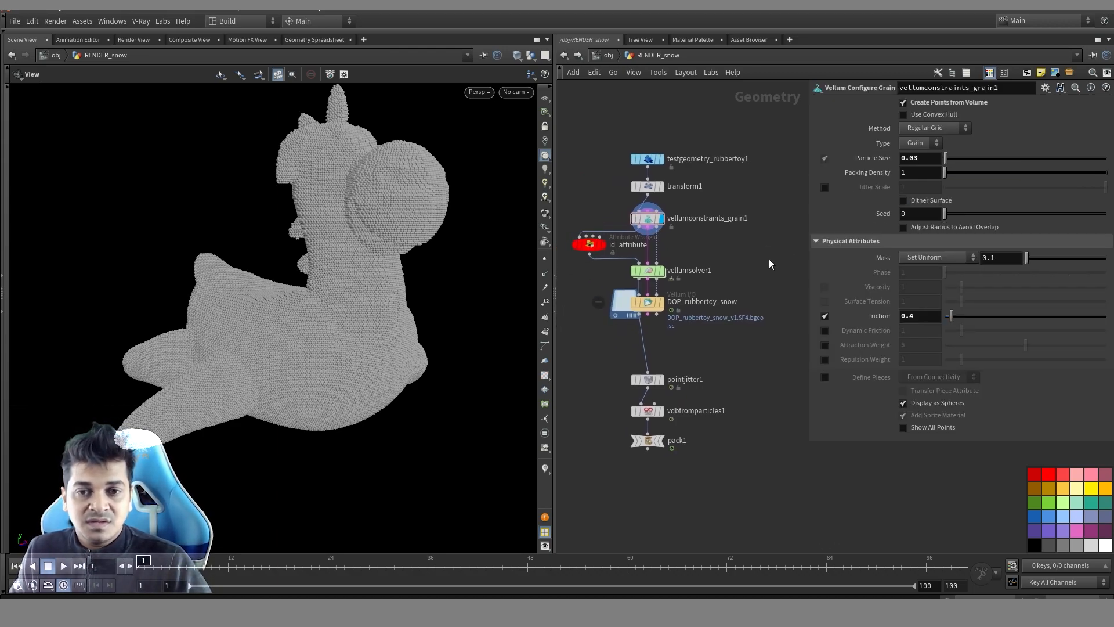
# Add a separate Box node in the empty area beside the rubber toy node chain
pyautogui.moveTo(773, 212); pyautogui.dragTo(649, 227)
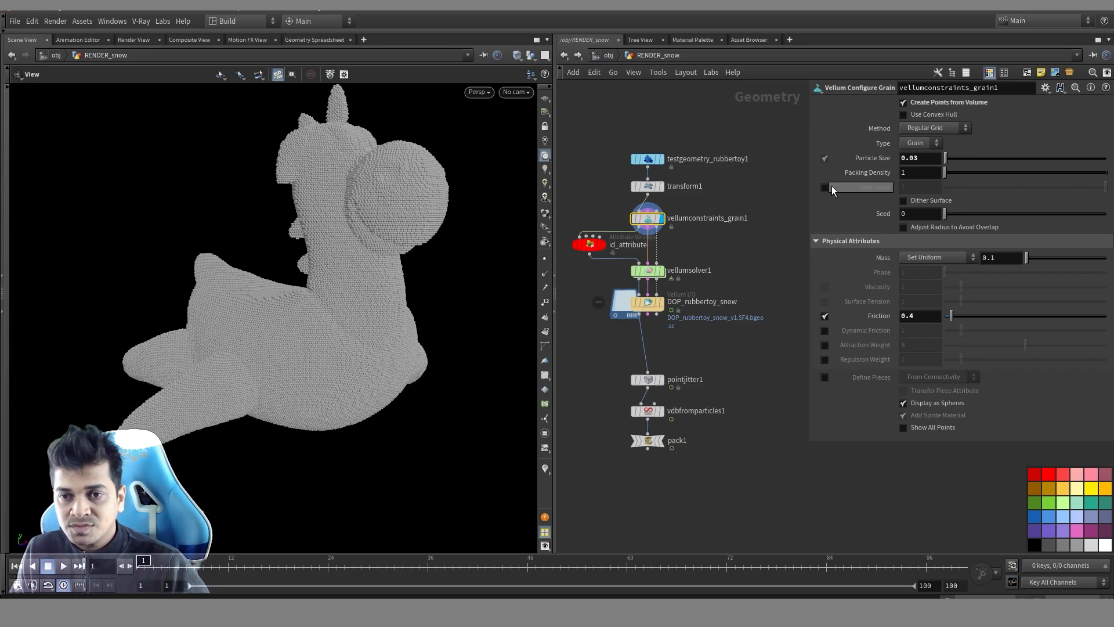
pyautogui.moveTo(750, 211); pyautogui.dragTo(691, 223, button='middle')
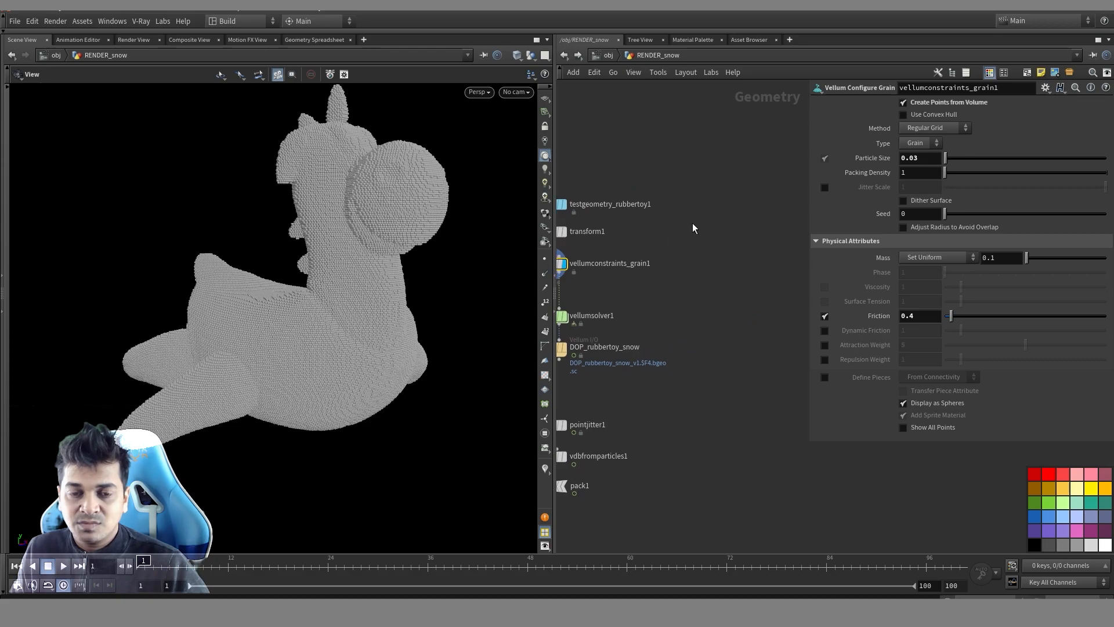
pyautogui.press('Tab')
pyautogui.write('box')
pyautogui.press('Return')
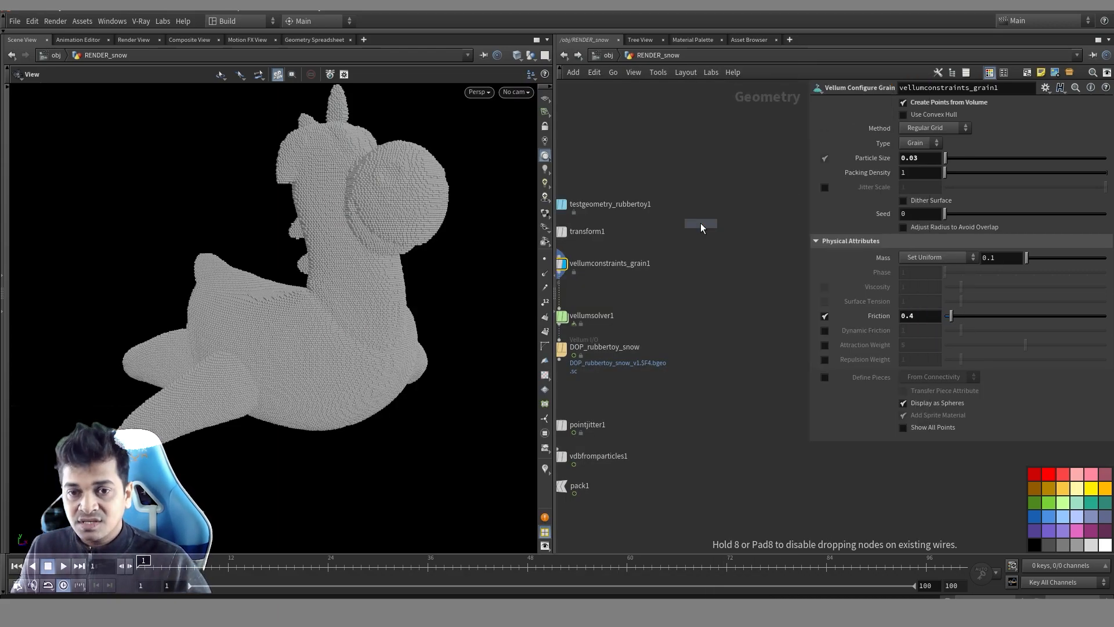
pyautogui.scroll(5, 747, 217)
# Add a Points from Volume node below box1, fed by the box
pyautogui.press('Tab')
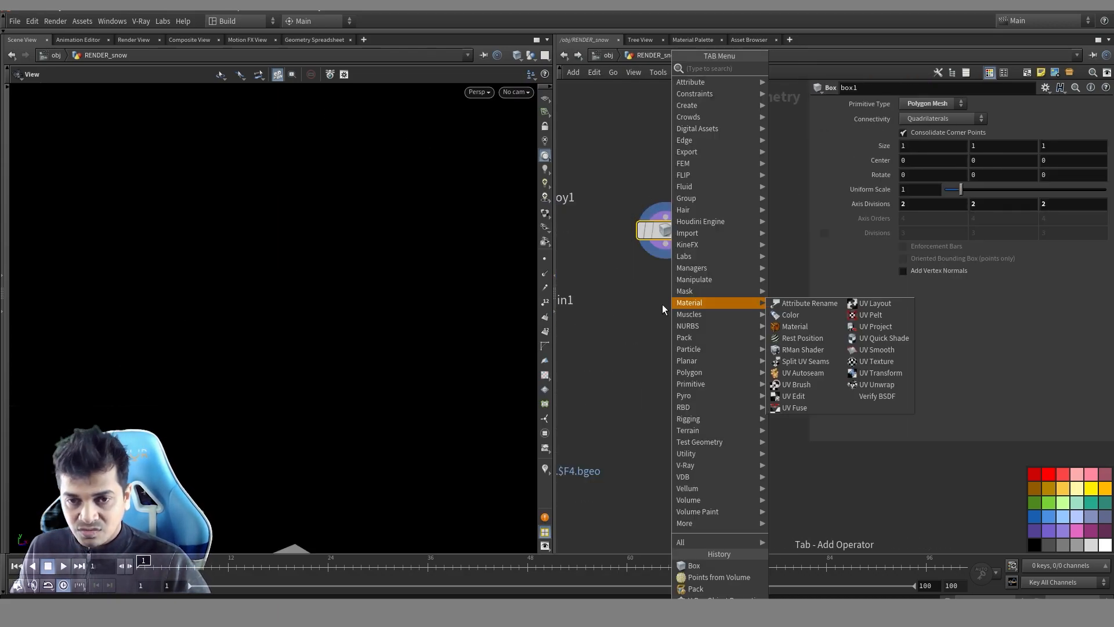
pyautogui.write('point')
pyautogui.write('sfrom')
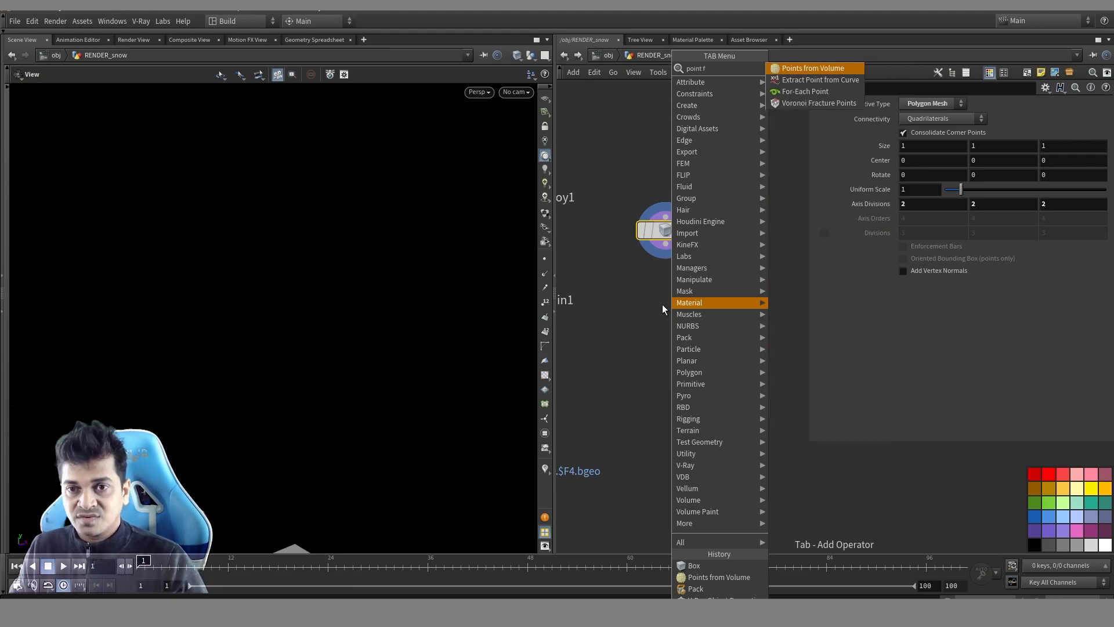
pyautogui.press('Return')
pyautogui.click(652, 307)
pyautogui.moveTo(653, 308); pyautogui.dragTo(662, 293)
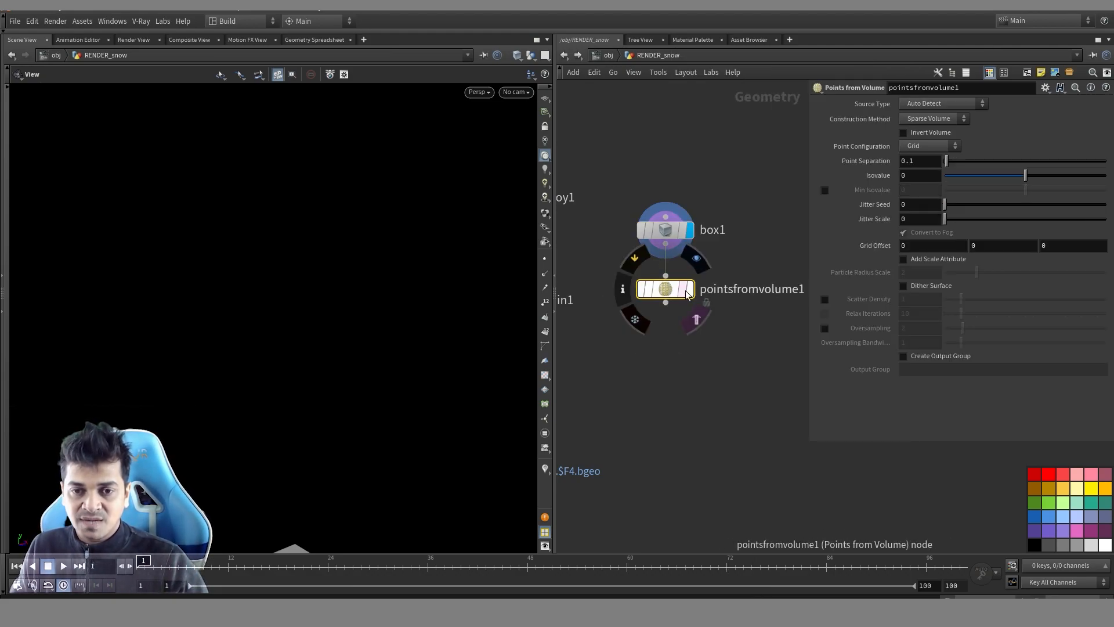
# Frame the box, display the Points from Volume output and set its point separation to 0.011
pyautogui.hotkey('space', 'f')
pyautogui.moveTo(330, 306); pyautogui.dragTo(348, 337)
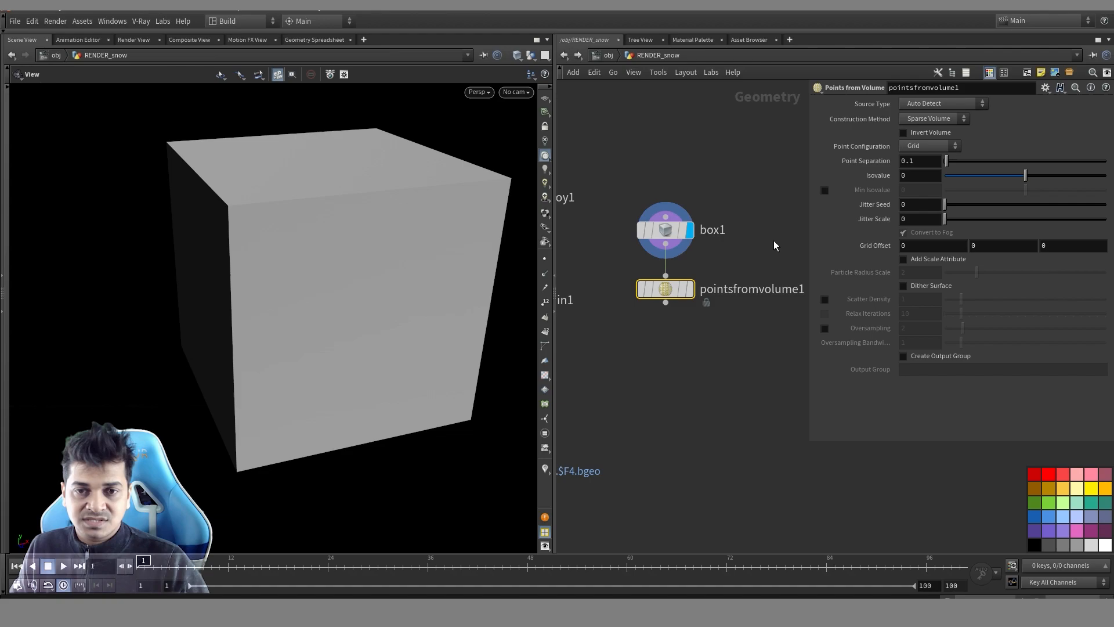
pyautogui.click(690, 289)
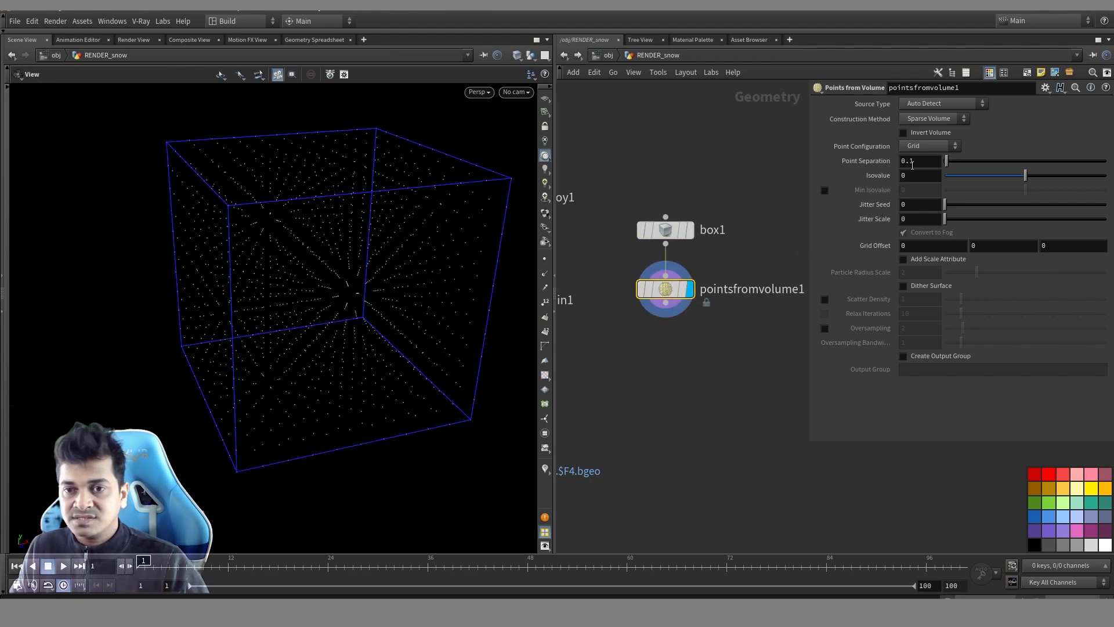
pyautogui.click(910, 162)
pyautogui.write('011')
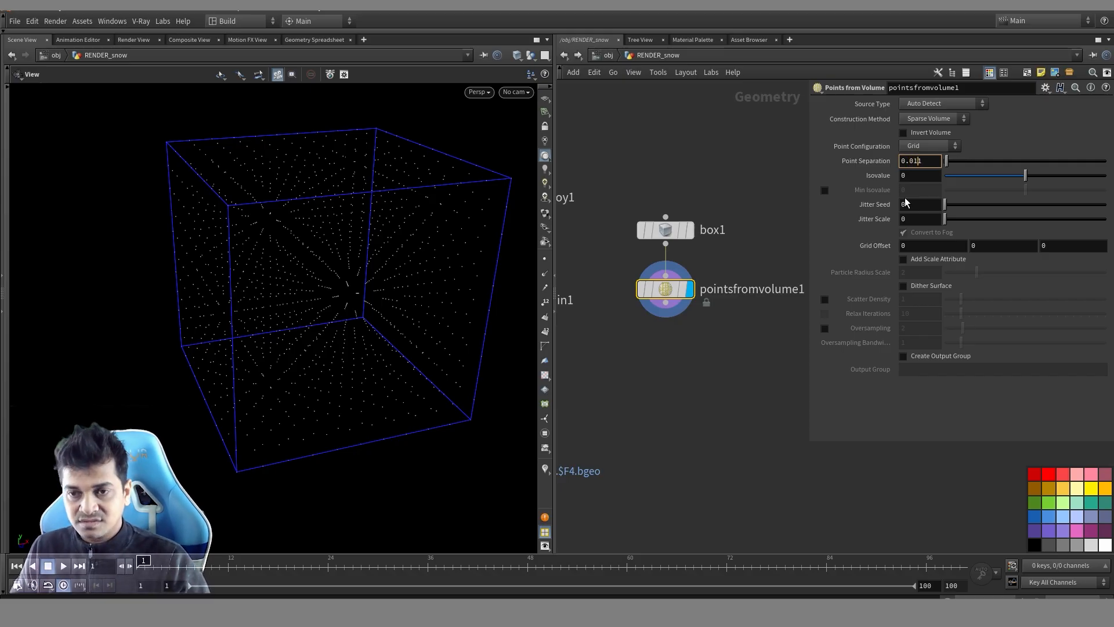
pyautogui.press('Return')
# Examine the regular grid pattern of the points filling the box from several angles and distances
pyautogui.moveTo(371, 211); pyautogui.dragTo(560, 213, button='right')
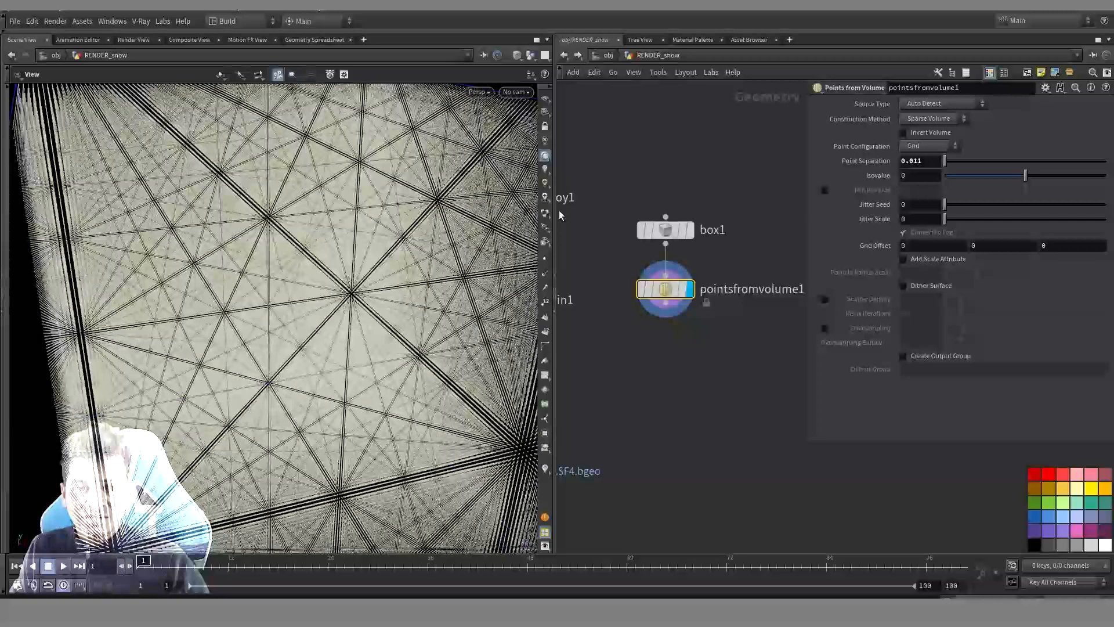
pyautogui.moveTo(525, 215); pyautogui.dragTo(465, 218)
pyautogui.moveTo(475, 217); pyautogui.dragTo(357, 237, button='right')
pyautogui.moveTo(280, 233)
pyautogui.mouseDown(button='right')
pyautogui.moveTo(440, 210)
pyautogui.moveTo(282, 229)
pyautogui.mouseUp(button='right')
pyautogui.moveTo(282, 229); pyautogui.dragTo(241, 211)
pyautogui.moveTo(241, 212); pyautogui.dragTo(271, 221, button='right')
pyautogui.moveTo(271, 221); pyautogui.dragTo(240, 224, button='middle')
pyautogui.moveTo(240, 224); pyautogui.dragTo(365, 182, button='right')
pyautogui.moveTo(365, 182); pyautogui.dragTo(343, 244)
pyautogui.moveTo(343, 244); pyautogui.dragTo(475, 144, button='middle')
pyautogui.moveTo(475, 144); pyautogui.dragTo(299, 216, button='right')
pyautogui.moveTo(300, 216); pyautogui.dragTo(321, 281, button='middle')
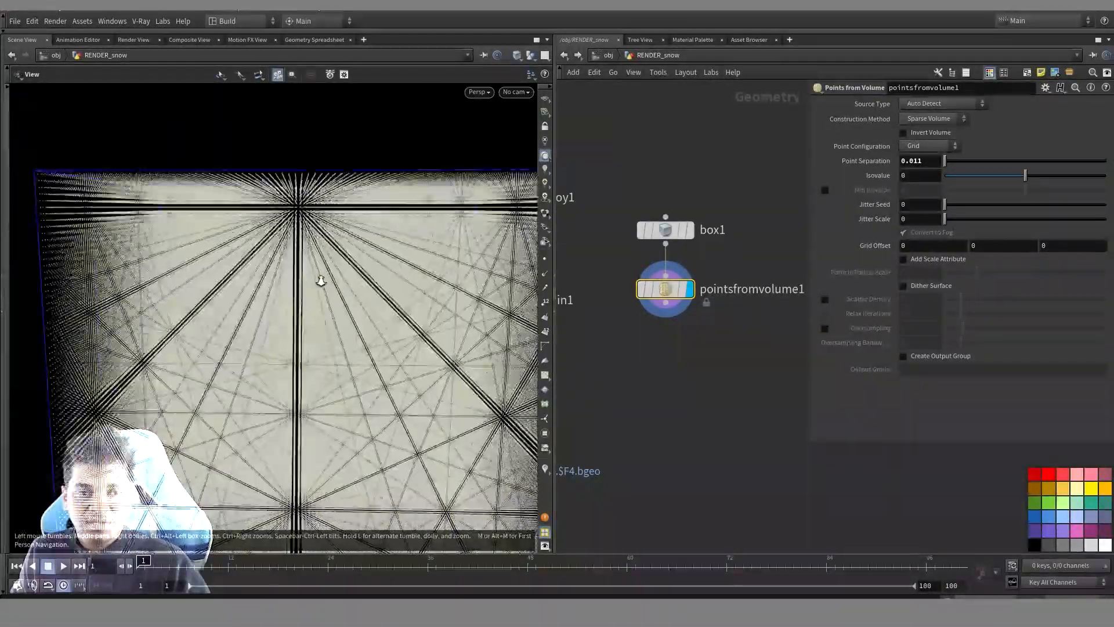
pyautogui.moveTo(321, 281); pyautogui.dragTo(438, 241, button='right')
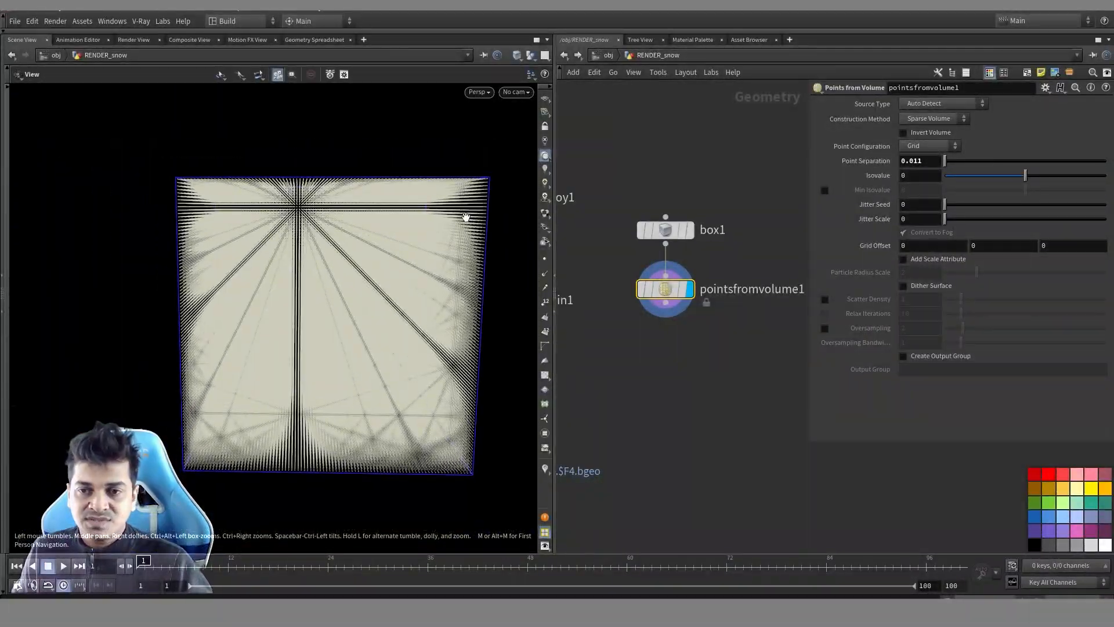
pyautogui.moveTo(554, 225); pyautogui.dragTo(572, 223)
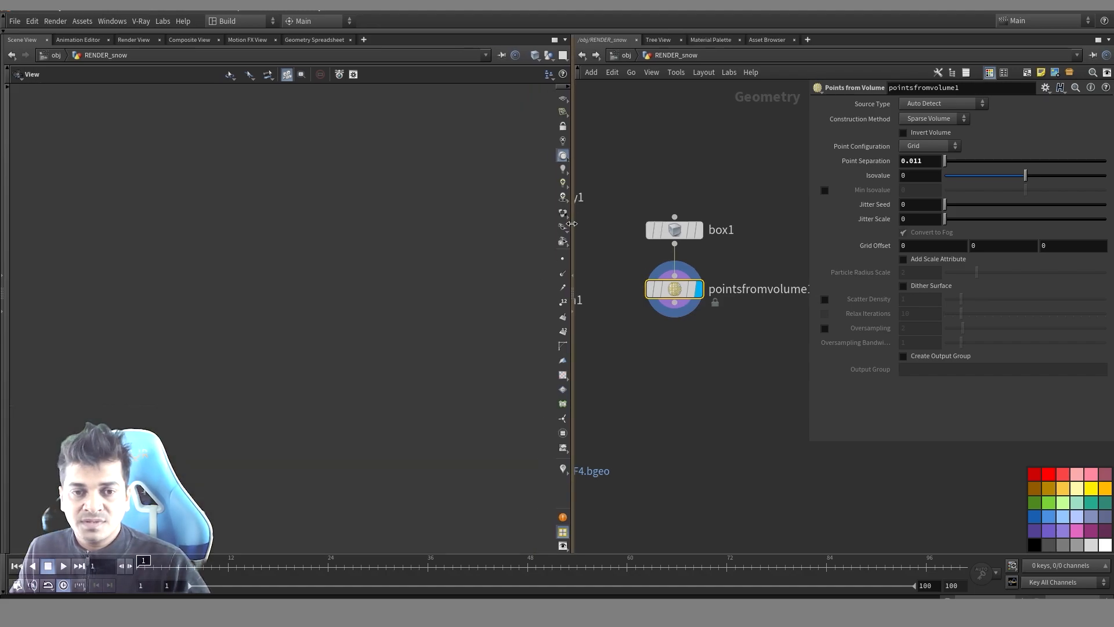
pyautogui.moveTo(364, 257); pyautogui.dragTo(302, 270, button='right')
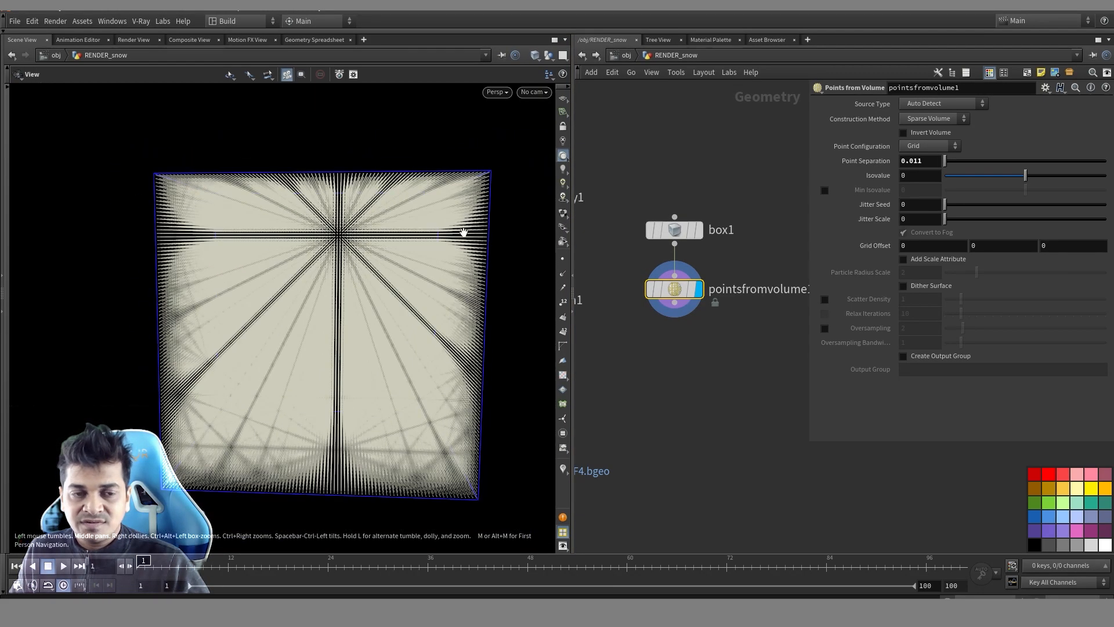
pyautogui.moveTo(463, 232); pyautogui.dragTo(420, 245)
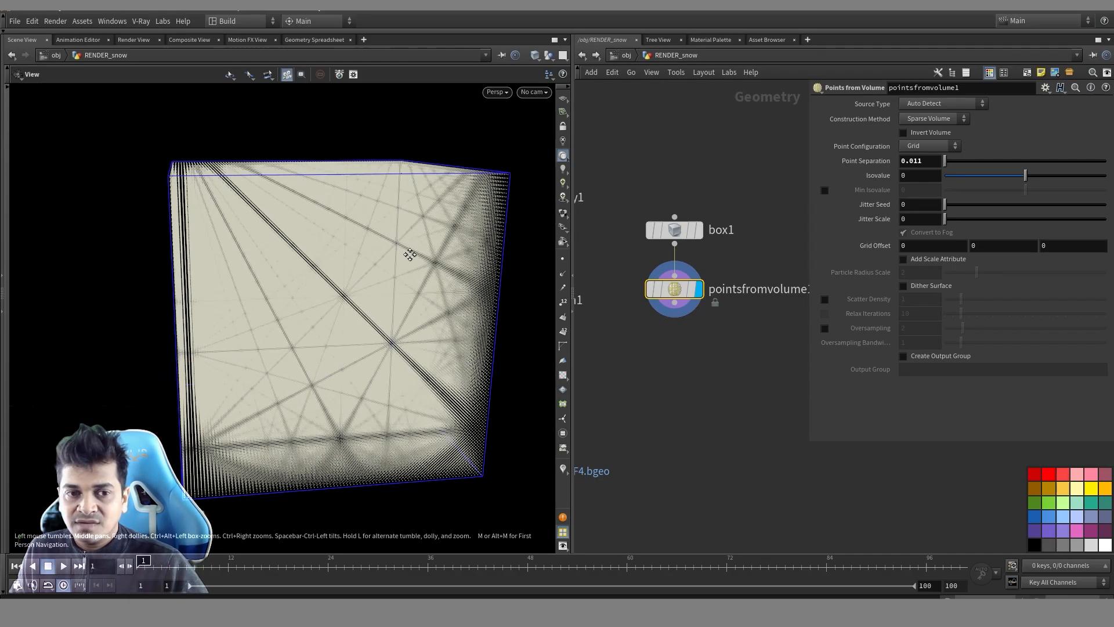
pyautogui.moveTo(291, 255); pyautogui.dragTo(312, 210)
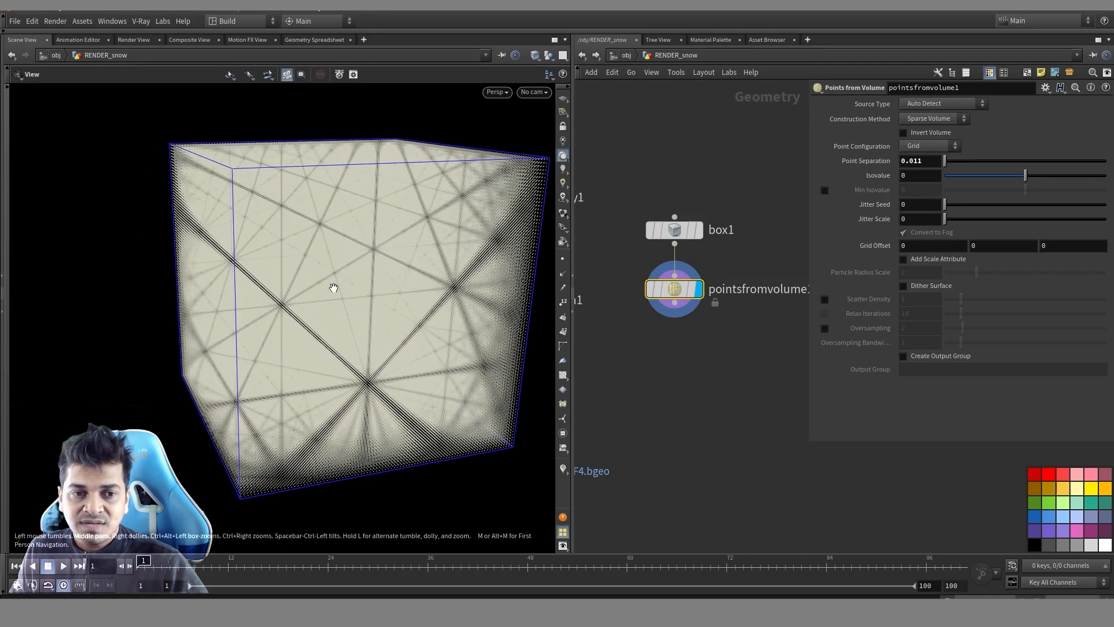
pyautogui.moveTo(339, 286); pyautogui.dragTo(346, 224, button='middle')
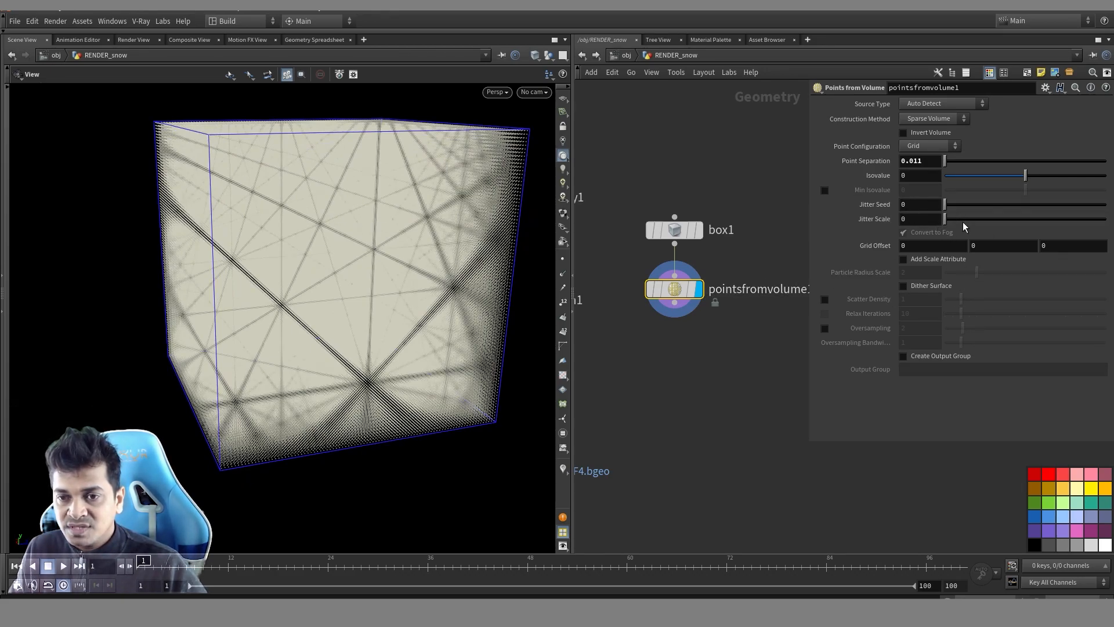
# Set the Points from Volume jitter scale to 1.99 and jitter seed to 5.7, and check the scattered points
pyautogui.moveTo(963, 219); pyautogui.dragTo(976, 219)
pyautogui.moveTo(362, 227); pyautogui.dragTo(481, 248, button='middle')
pyautogui.moveTo(480, 248); pyautogui.dragTo(443, 268)
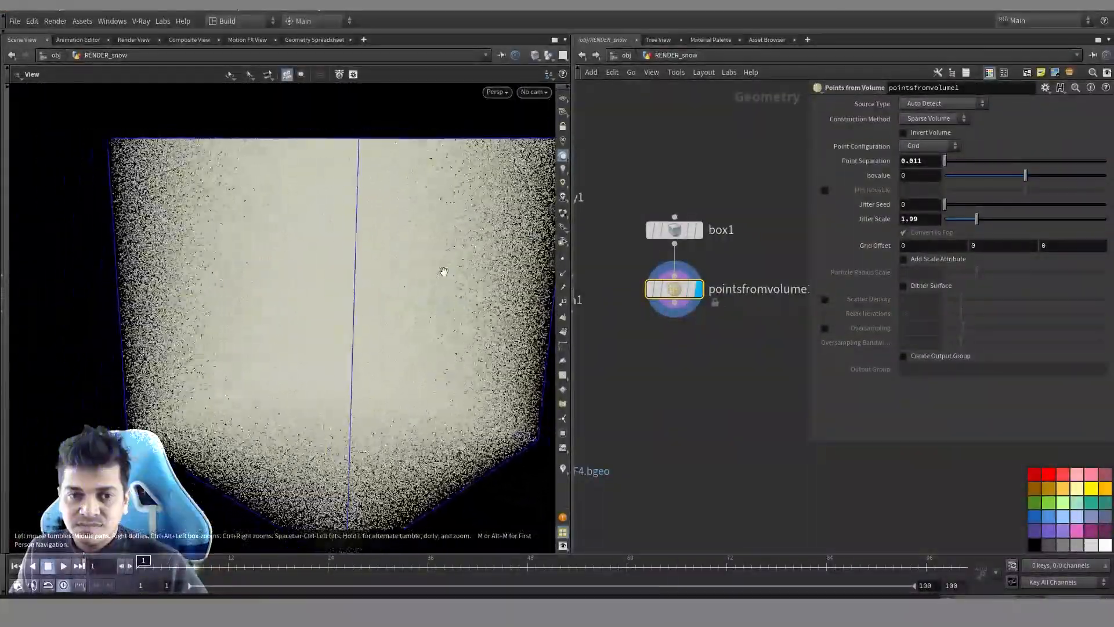
pyautogui.moveTo(946, 204); pyautogui.dragTo(1037, 204)
pyautogui.moveTo(437, 258); pyautogui.dragTo(458, 270)
pyautogui.middleClick(674, 289)
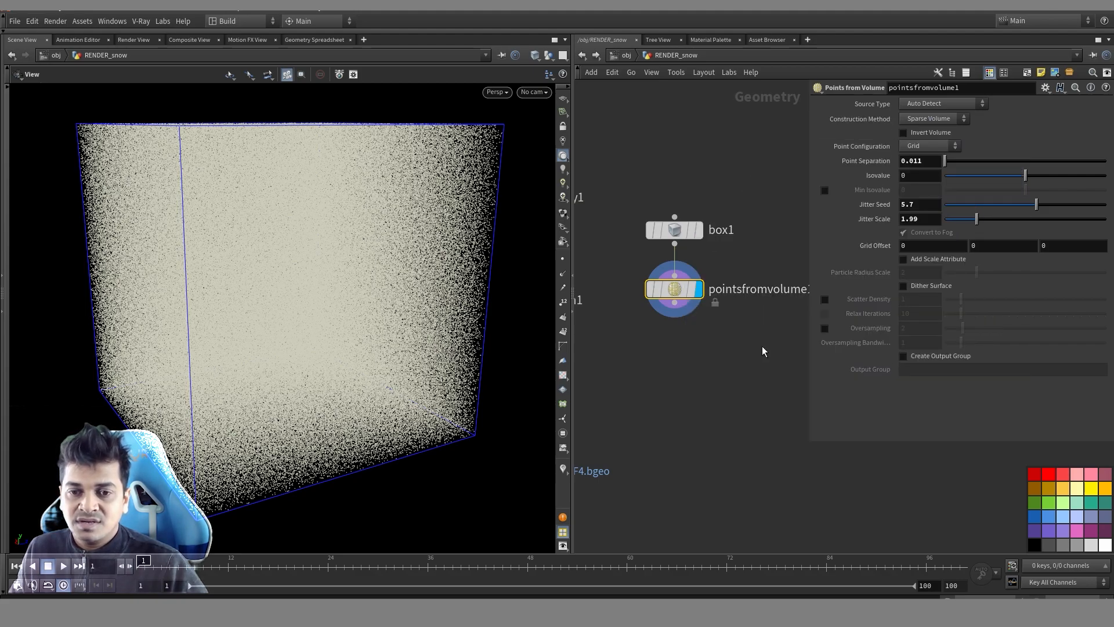
# Set the Points from Volume jitter scale to 0.32 and inspect the point pattern inside the box
pyautogui.moveTo(646, 167); pyautogui.dragTo(774, 248)
pyautogui.moveTo(745, 362); pyautogui.dragTo(609, 287)
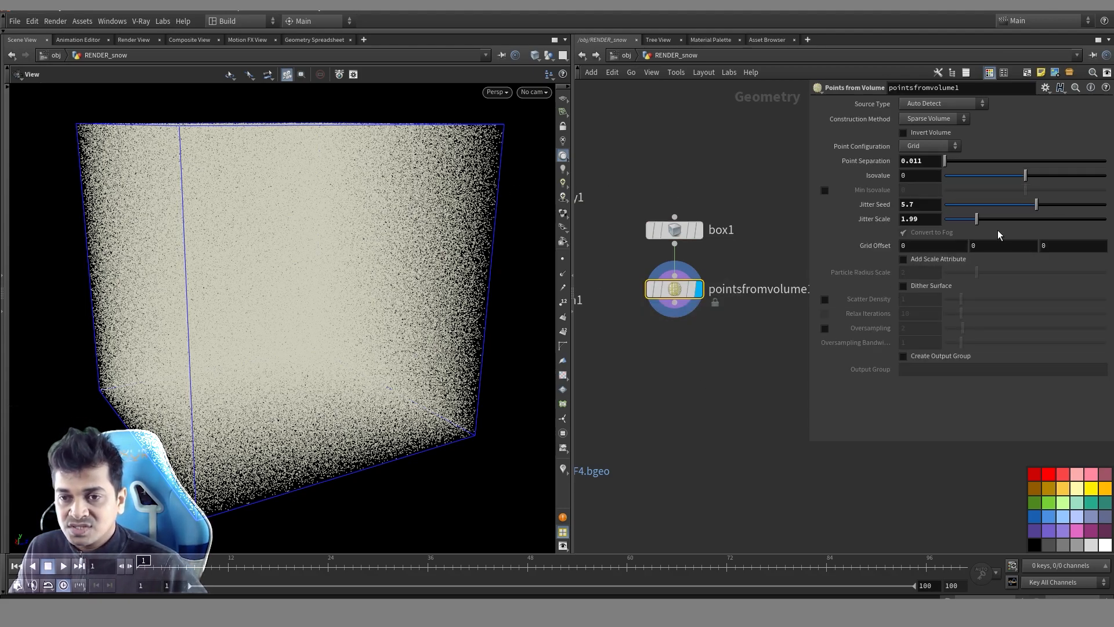
pyautogui.moveTo(977, 220); pyautogui.dragTo(949, 219)
pyautogui.moveTo(655, 347); pyautogui.dragTo(736, 320, button='middle')
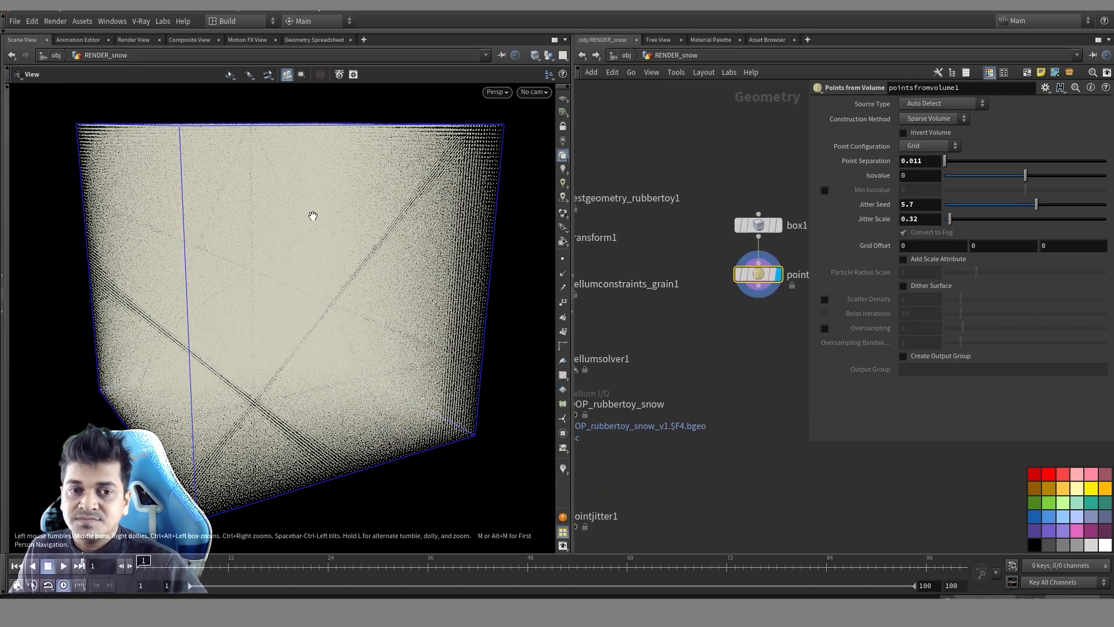
pyautogui.moveTo(505, 227); pyautogui.dragTo(363, 214)
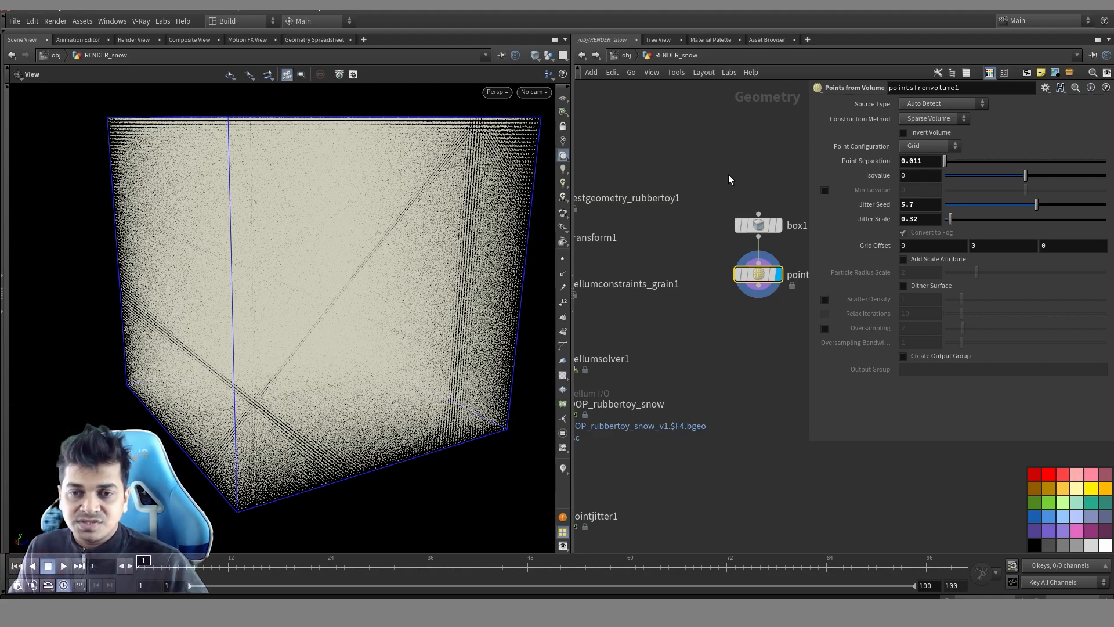
# Display and select vellumconstraints_grain1, frame the rubber toy and inspect its grain particles up close
pyautogui.moveTo(734, 140); pyautogui.dragTo(791, 305)
pyautogui.moveTo(689, 161); pyautogui.dragTo(757, 117, button='middle')
pyautogui.moveTo(702, 213); pyautogui.dragTo(743, 196, button='middle')
pyautogui.click(671, 224)
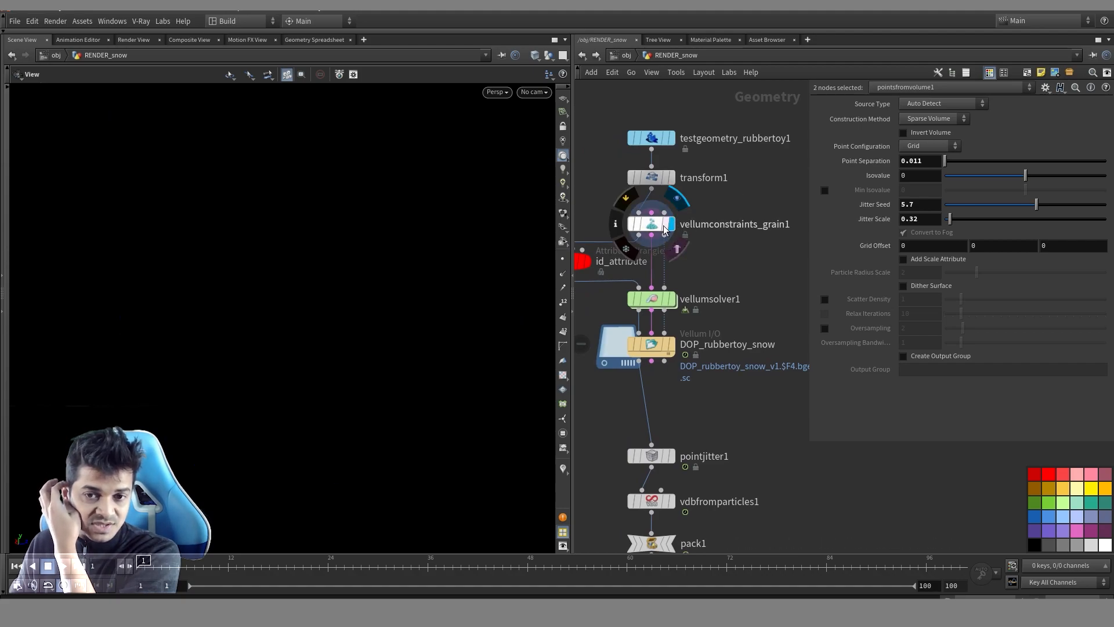
pyautogui.click(651, 223)
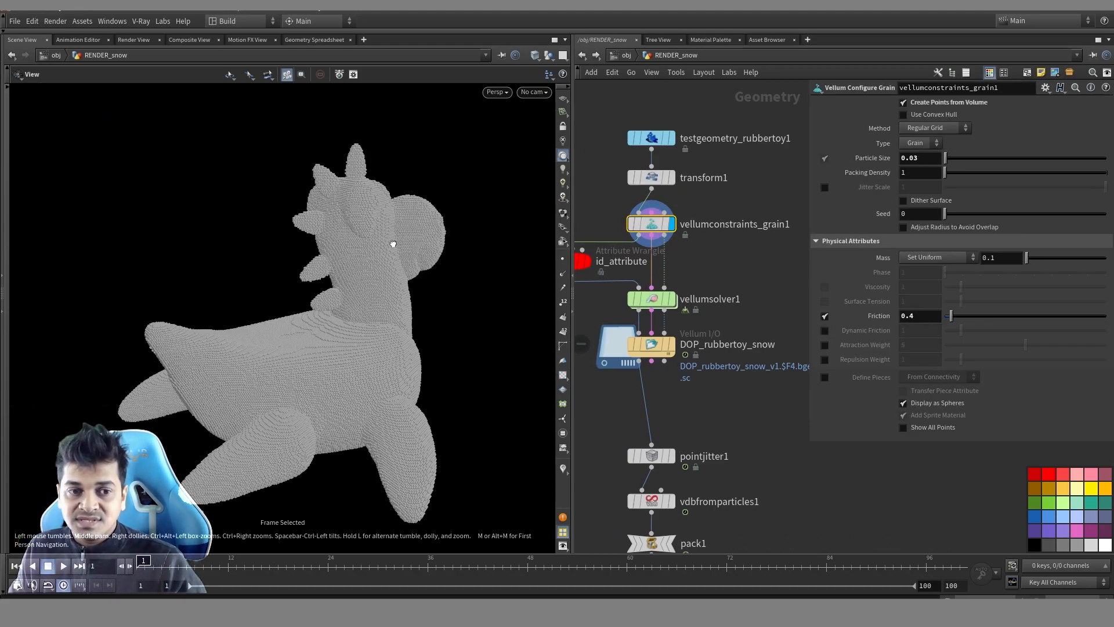
pyautogui.press('f')
pyautogui.moveTo(381, 313); pyautogui.dragTo(360, 298)
pyautogui.moveTo(360, 298); pyautogui.dragTo(506, 288, button='right')
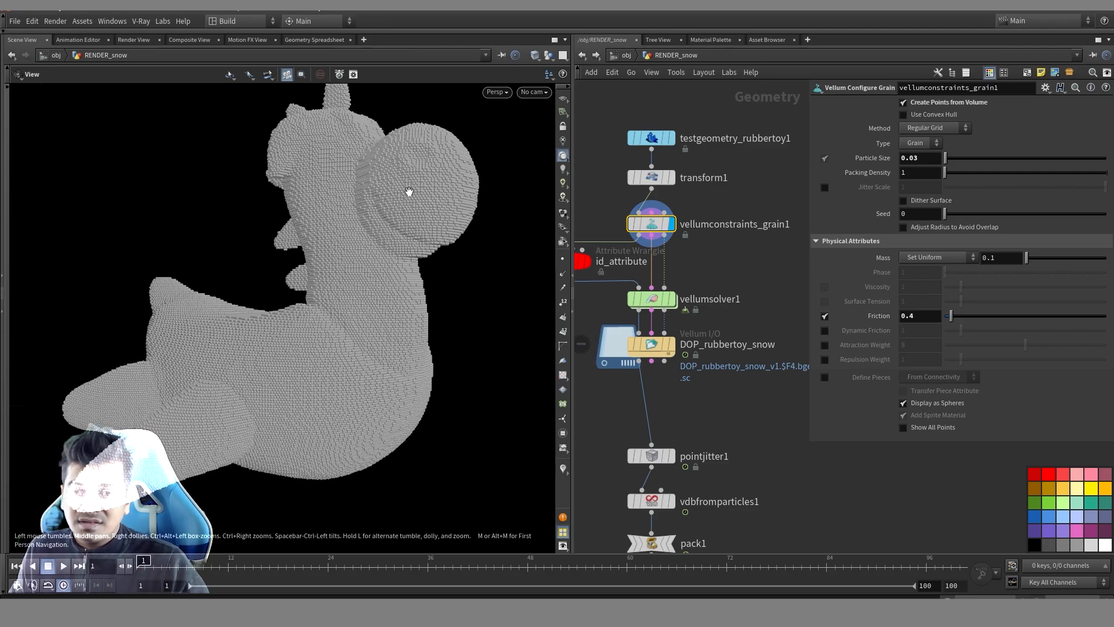
pyautogui.moveTo(427, 235); pyautogui.dragTo(410, 248)
pyautogui.moveTo(410, 248); pyautogui.dragTo(346, 252, button='right')
pyautogui.moveTo(346, 251); pyautogui.dragTo(371, 247)
# Check the node information of vellumconstraints_grain1 and reselect it to review its grain settings
pyautogui.click(741, 202)
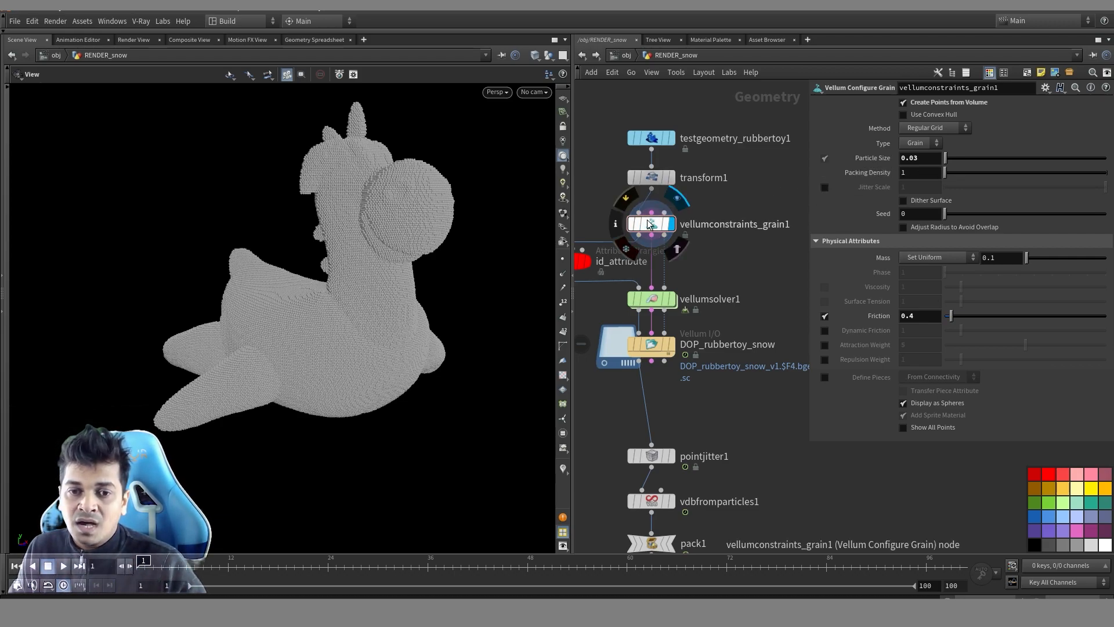
pyautogui.moveTo(653, 176); pyautogui.dragTo(653, 178)
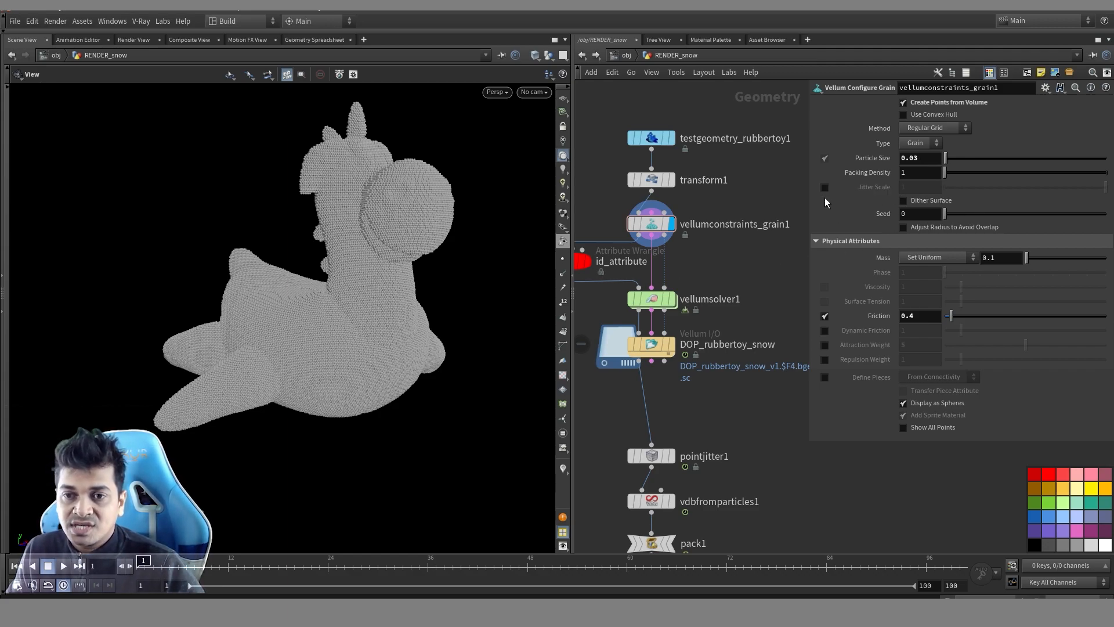
pyautogui.moveTo(767, 206); pyautogui.dragTo(767, 180, button='middle')
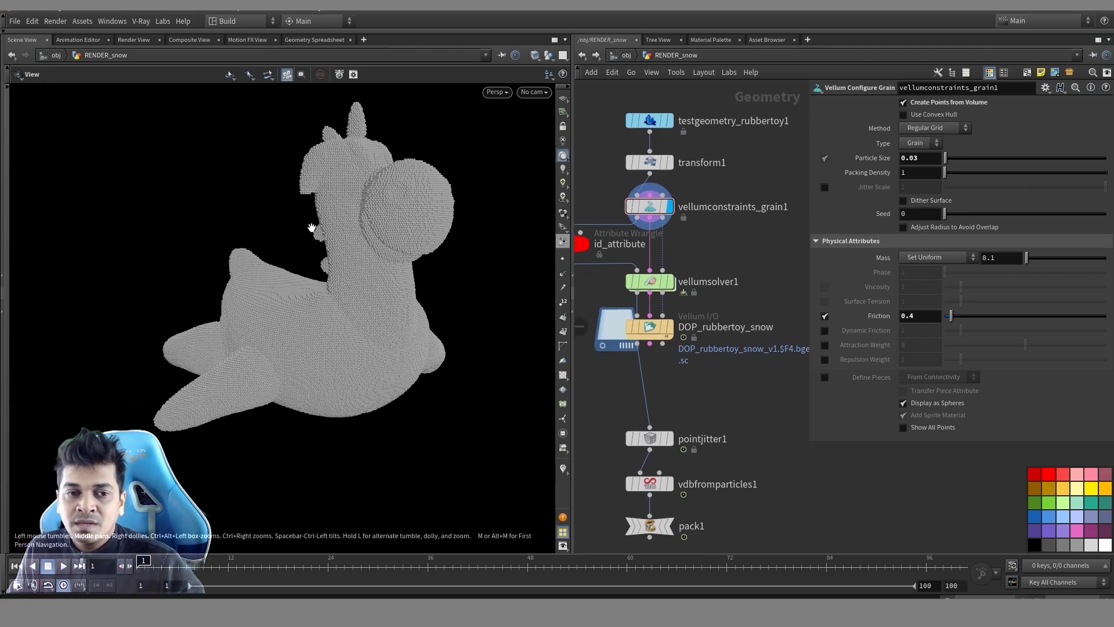
pyautogui.middleClick(647, 208)
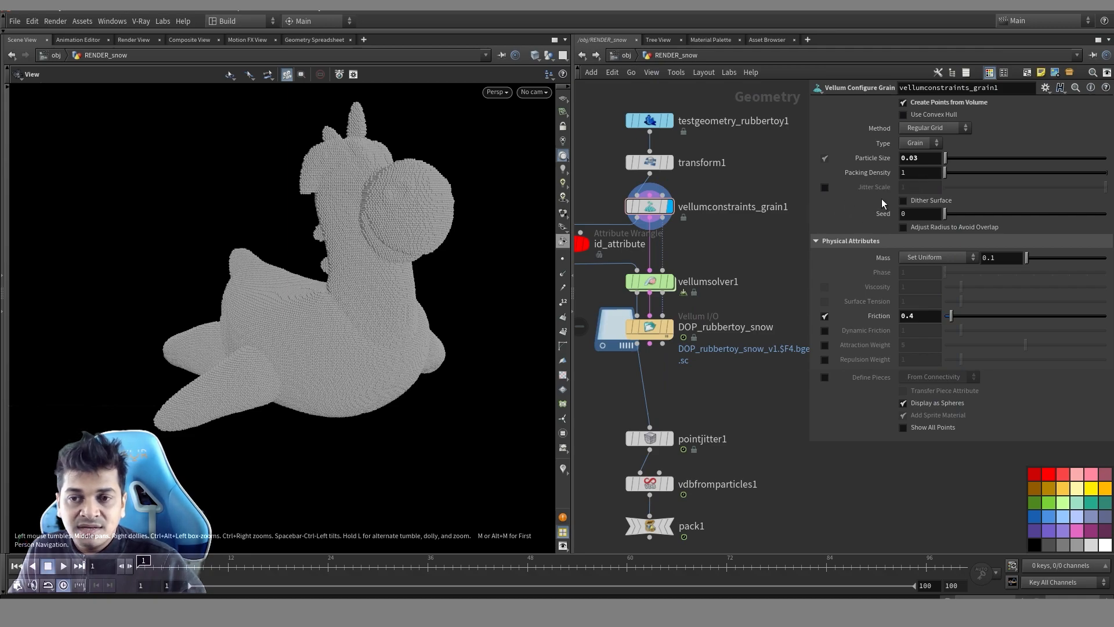
pyautogui.moveTo(745, 232); pyautogui.dragTo(761, 254, button='middle')
pyautogui.click(675, 203)
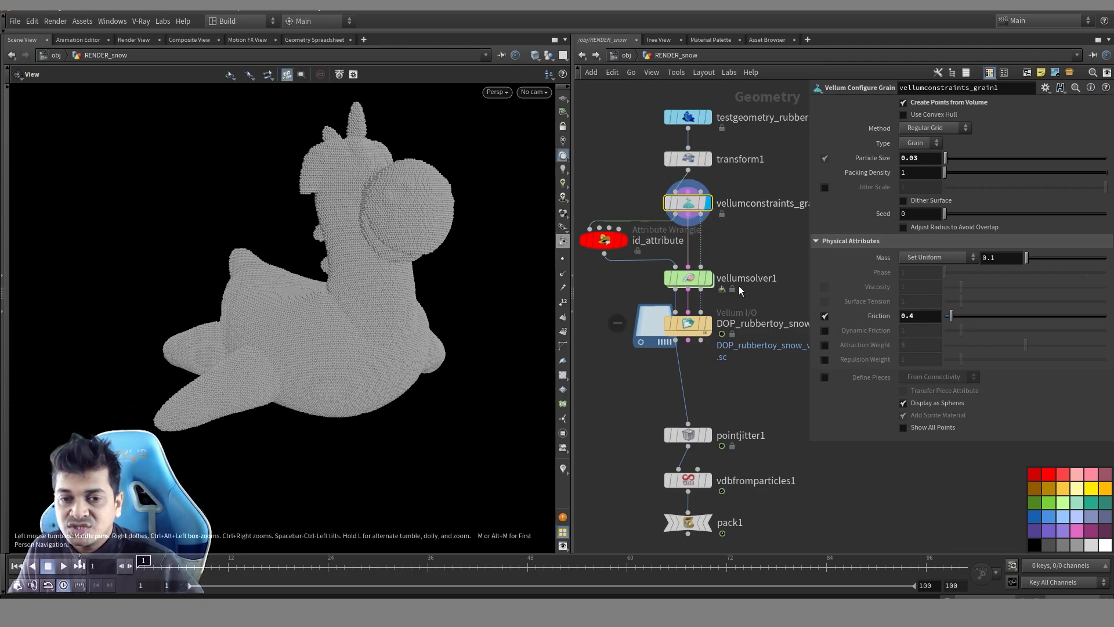
pyautogui.moveTo(779, 243); pyautogui.dragTo(785, 249, button='middle')
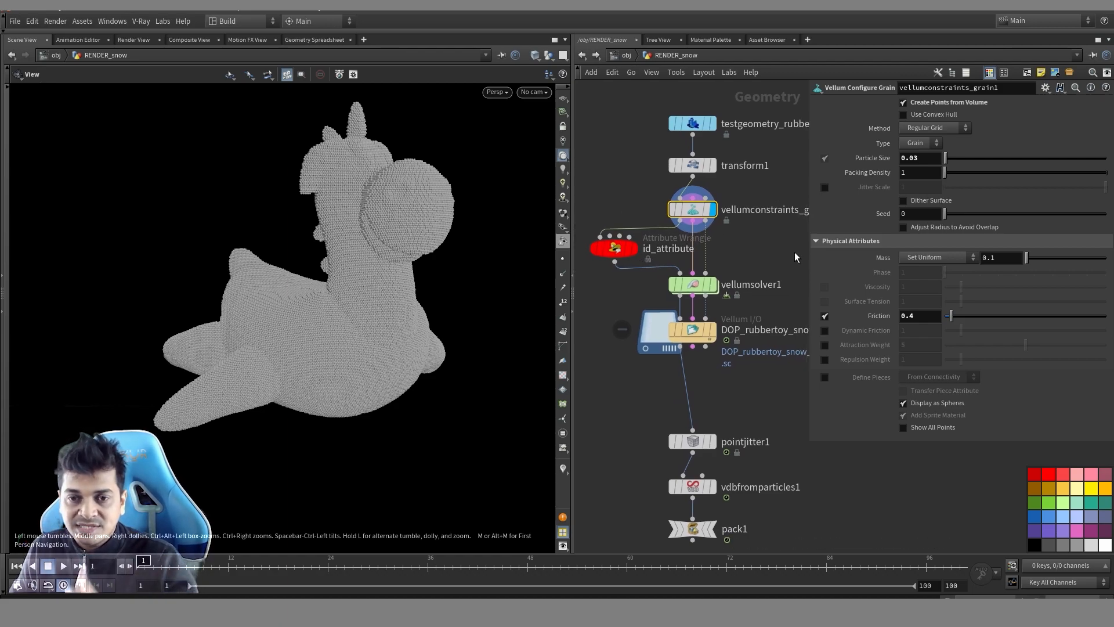
pyautogui.moveTo(783, 249); pyautogui.dragTo(770, 241, button='middle')
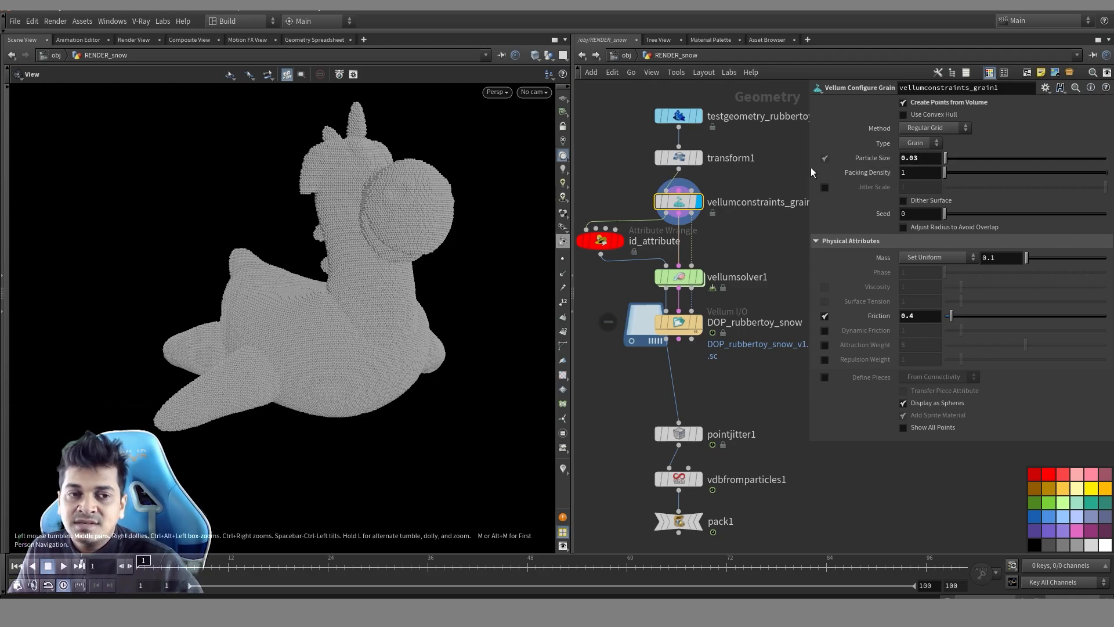
# Select the id_attribute wrangle between the grain constraints and the solver to review its VEX expression
pyautogui.click(747, 234)
pyautogui.moveTo(747, 233); pyautogui.dragTo(764, 212, button='middle')
pyautogui.click(618, 219)
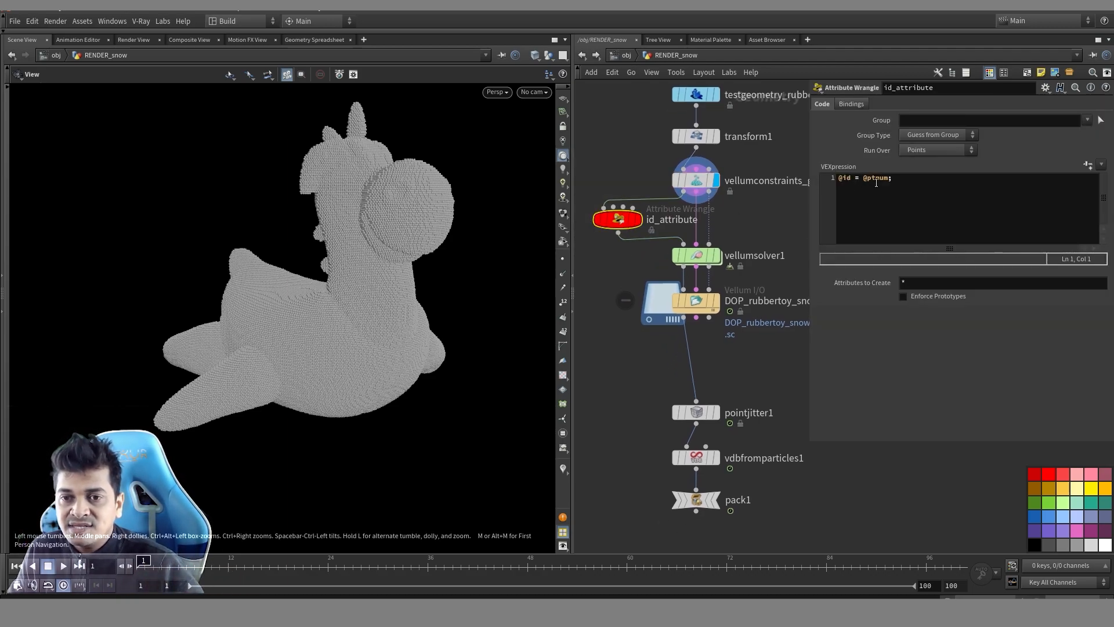
# Check the node information of vellumsolver1 and select it to review its solver and collision settings
pyautogui.moveTo(751, 215); pyautogui.dragTo(742, 187, button='middle')
pyautogui.moveTo(665, 232)
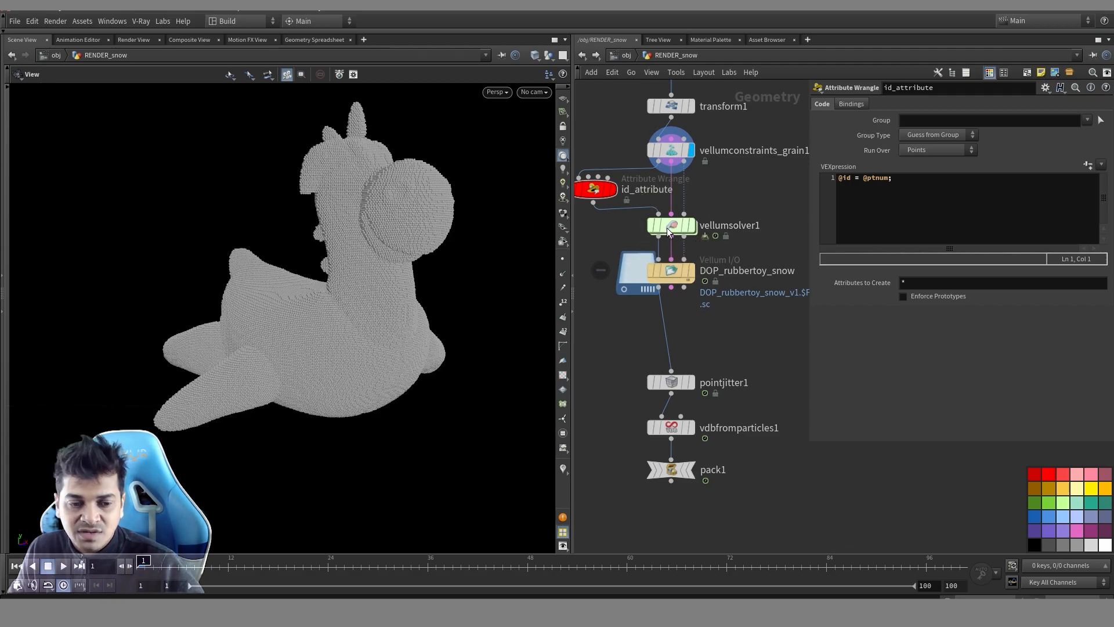
pyautogui.middleClick(666, 228)
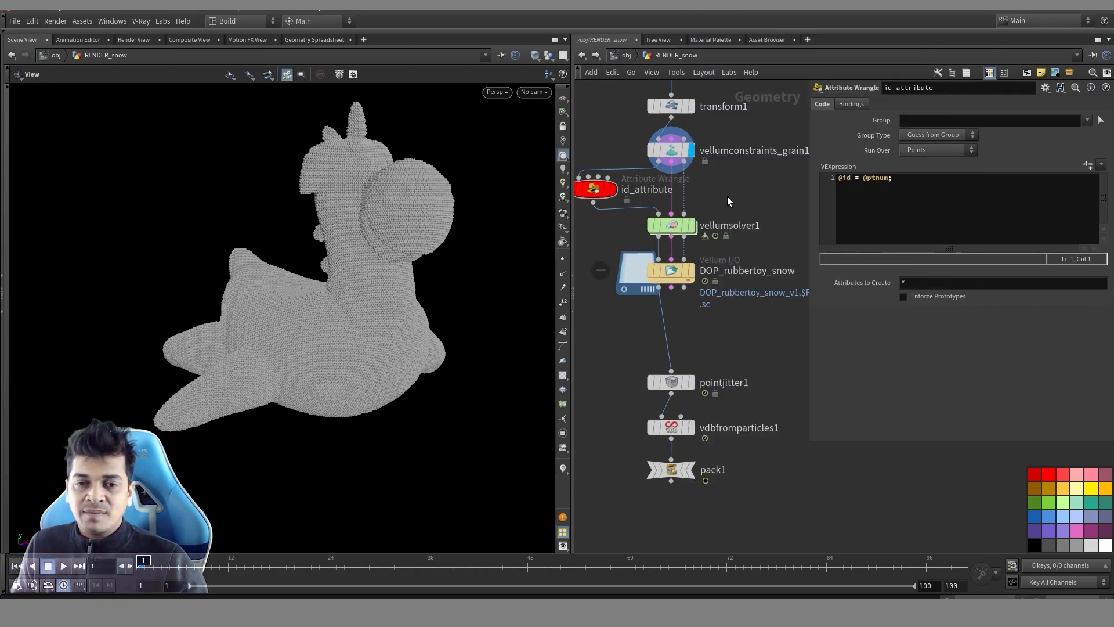
pyautogui.moveTo(726, 196)
pyautogui.mouseDown(button='middle')
pyautogui.moveTo(756, 155)
pyautogui.moveTo(721, 176)
pyautogui.mouseUp(button='middle')
pyautogui.click(719, 186)
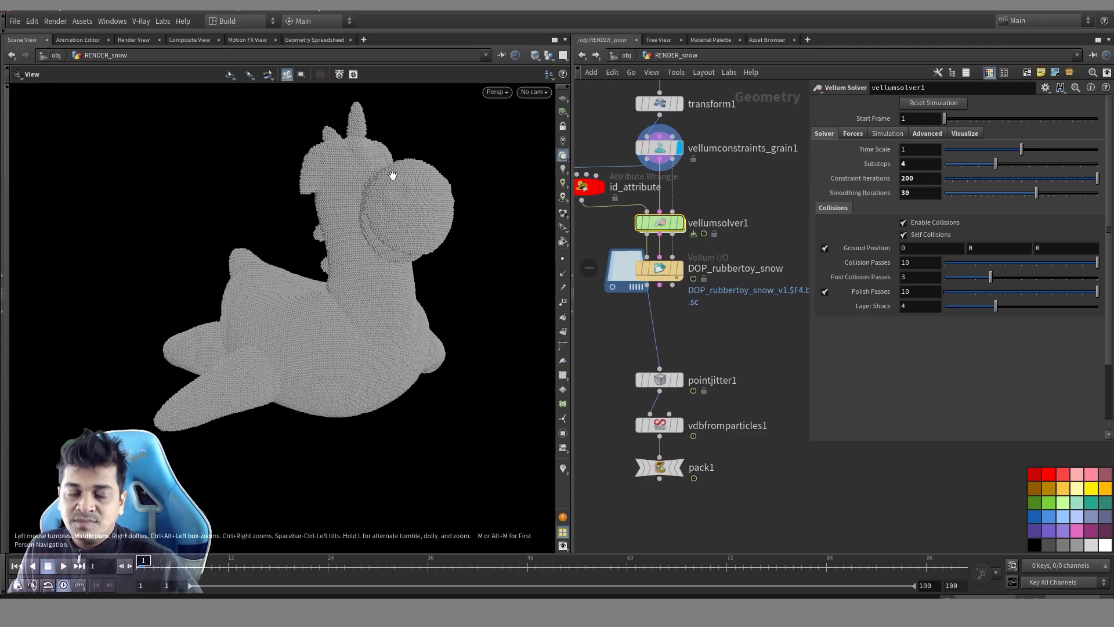
# Examine the rubber toy's grain particles from several angles and distances with the solver settings shown
pyautogui.moveTo(398, 198); pyautogui.dragTo(375, 199)
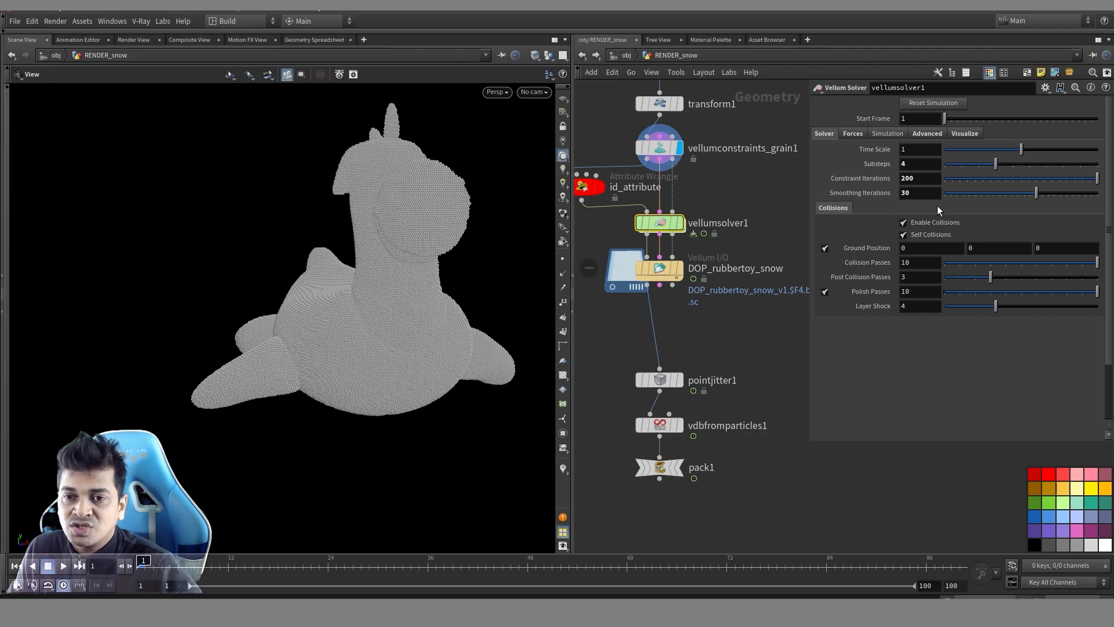
pyautogui.moveTo(371, 249); pyautogui.dragTo(329, 283)
pyautogui.scroll(-2, 328, 283)
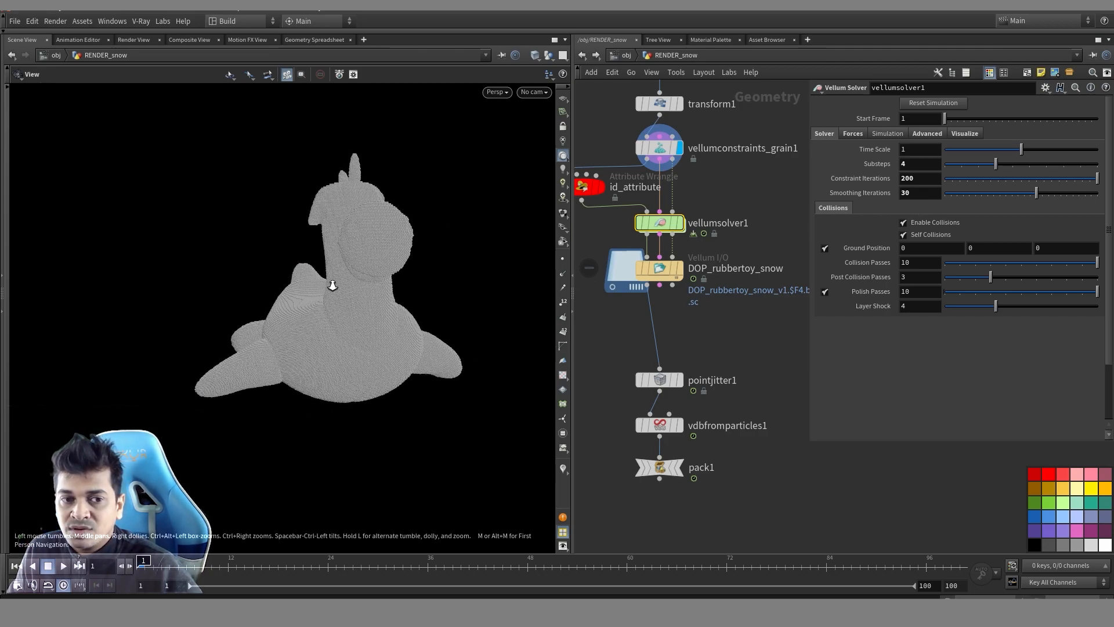
pyautogui.moveTo(423, 241); pyautogui.dragTo(353, 257)
pyautogui.moveTo(353, 257); pyautogui.dragTo(444, 243, button='right')
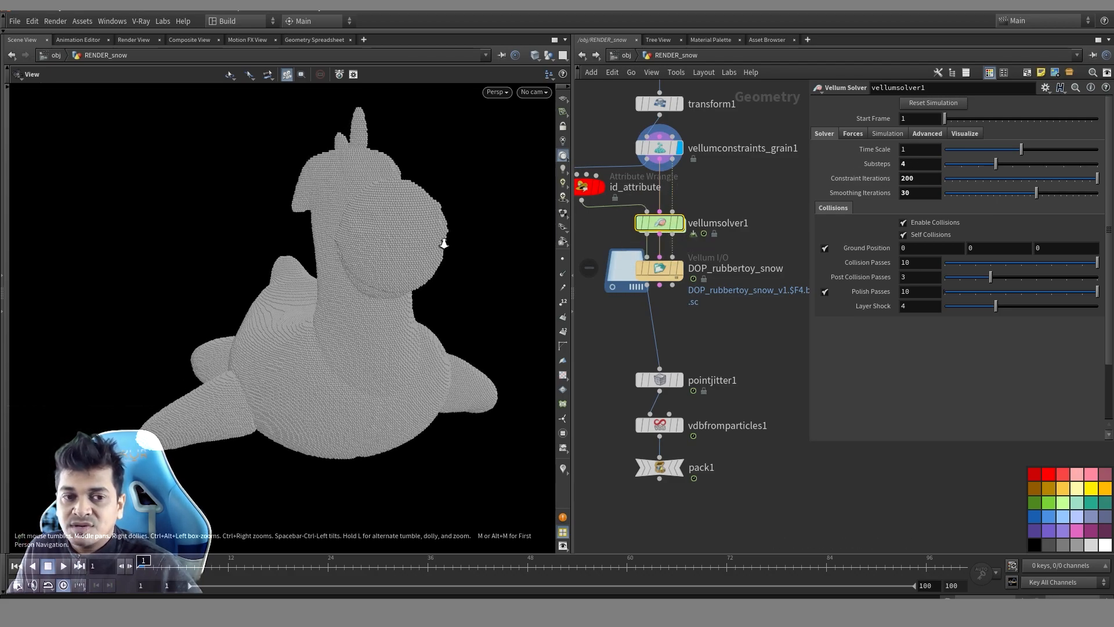
pyautogui.scroll(-3, 416, 244)
pyautogui.moveTo(405, 249); pyautogui.dragTo(347, 275)
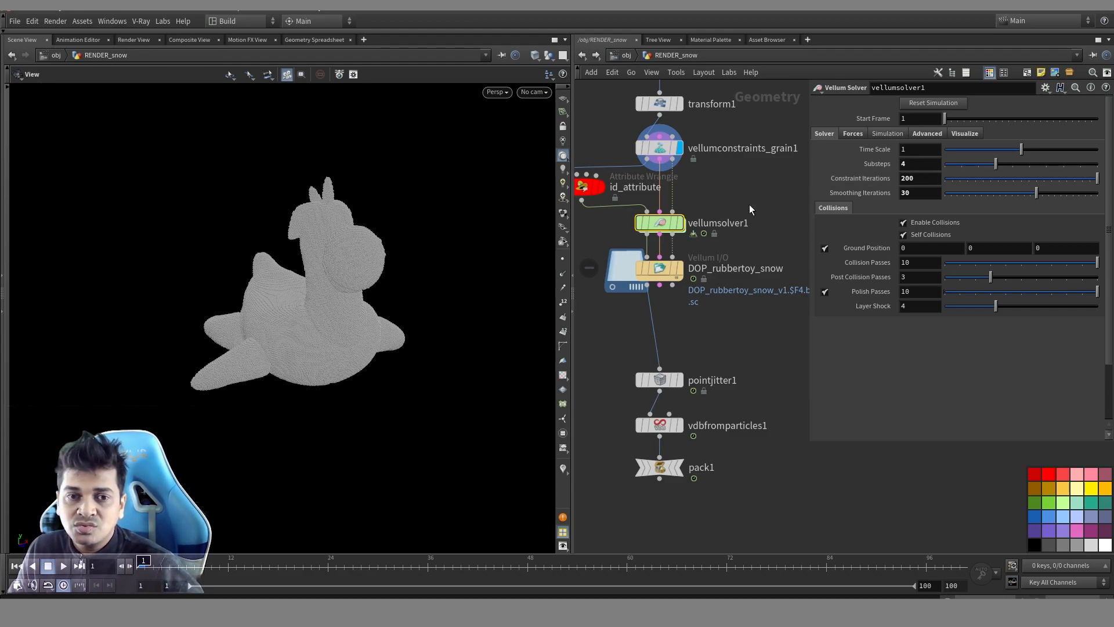
pyautogui.moveTo(388, 267); pyautogui.dragTo(493, 249)
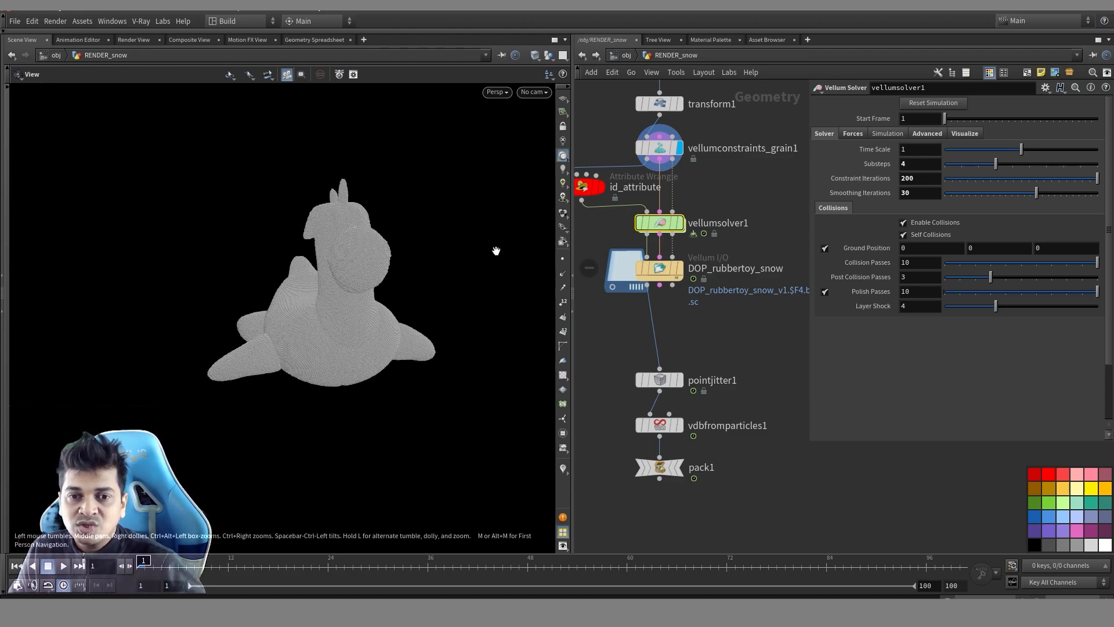
pyautogui.moveTo(347, 284); pyautogui.dragTo(299, 304, button='right')
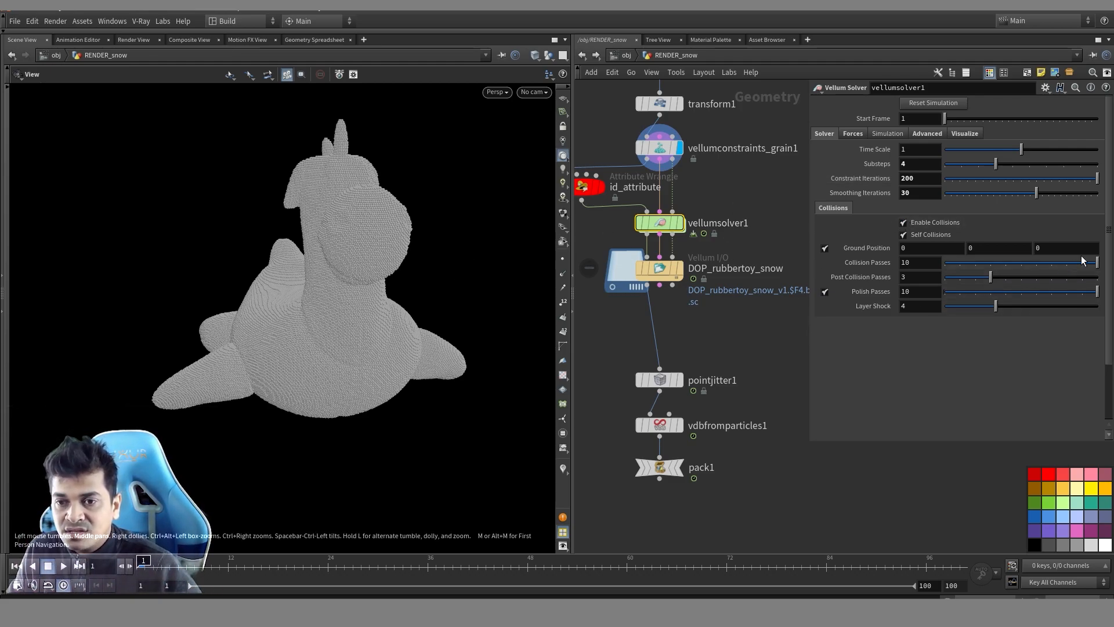
# Review the forces, friction, motion, sleeping and grain collision settings of vellumsolver1
pyautogui.click(853, 134)
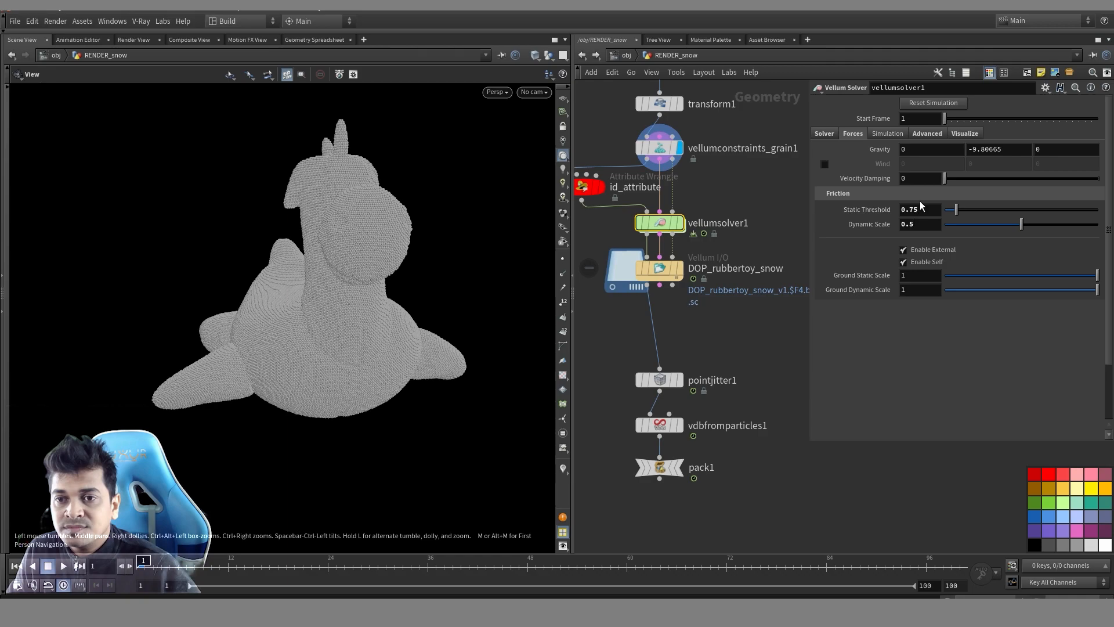
pyautogui.click(928, 134)
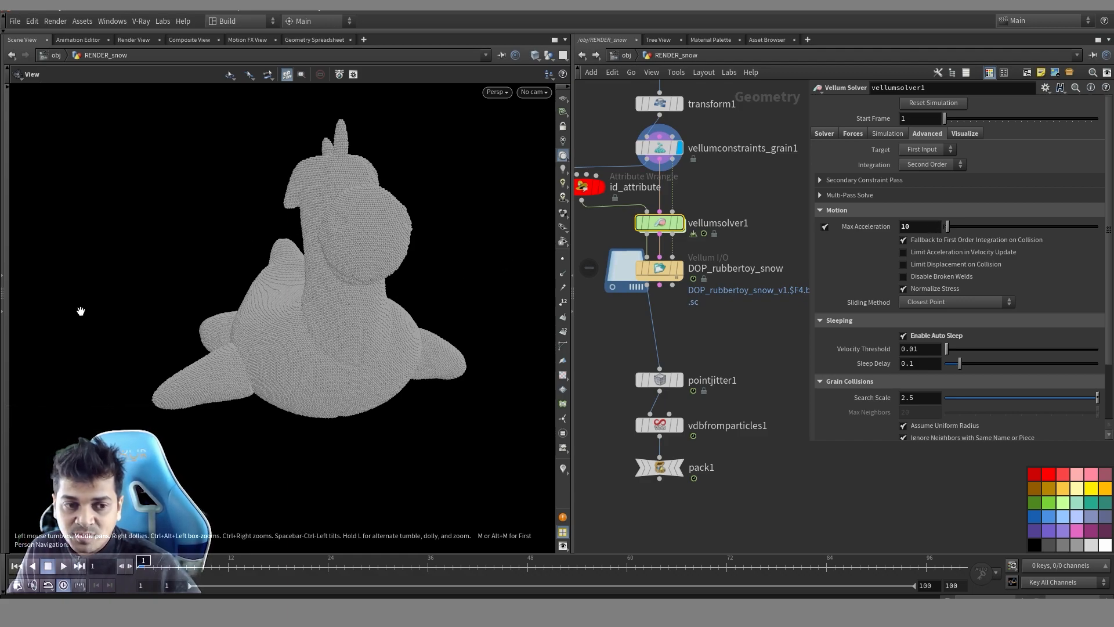
pyautogui.scroll(-3, 928, 217)
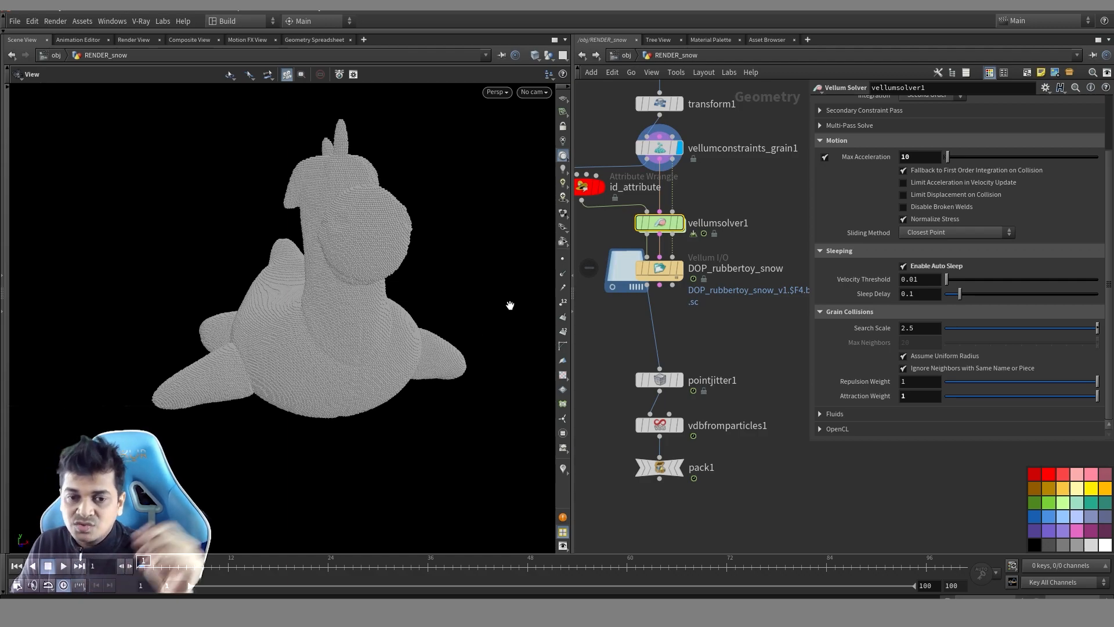
pyautogui.moveTo(734, 322); pyautogui.dragTo(731, 304, button='middle')
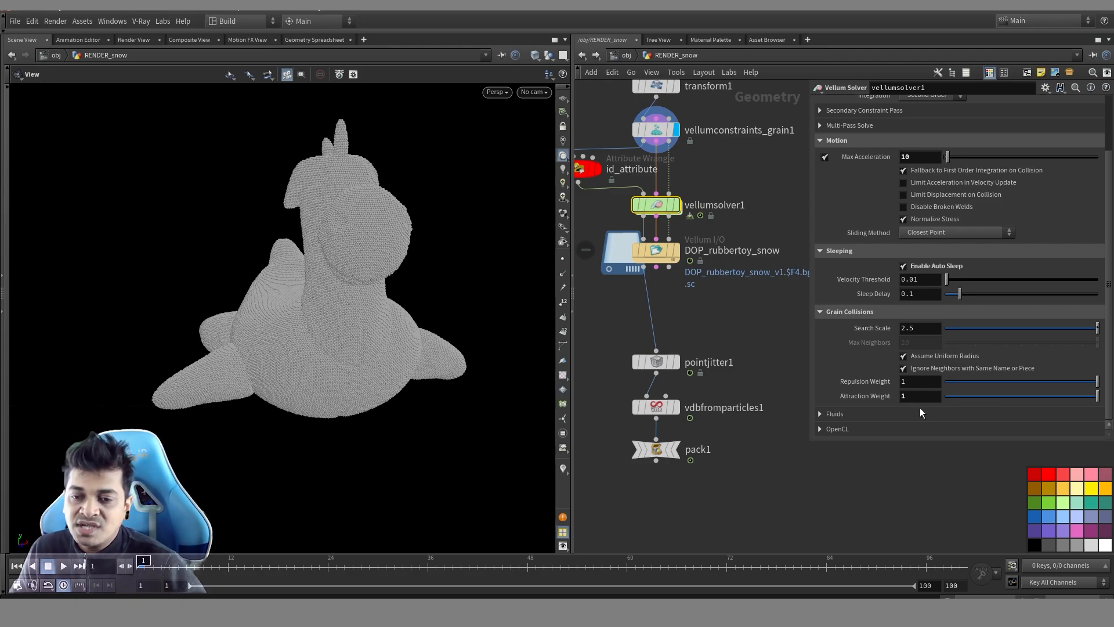
pyautogui.moveTo(738, 329); pyautogui.dragTo(729, 307, button='middle')
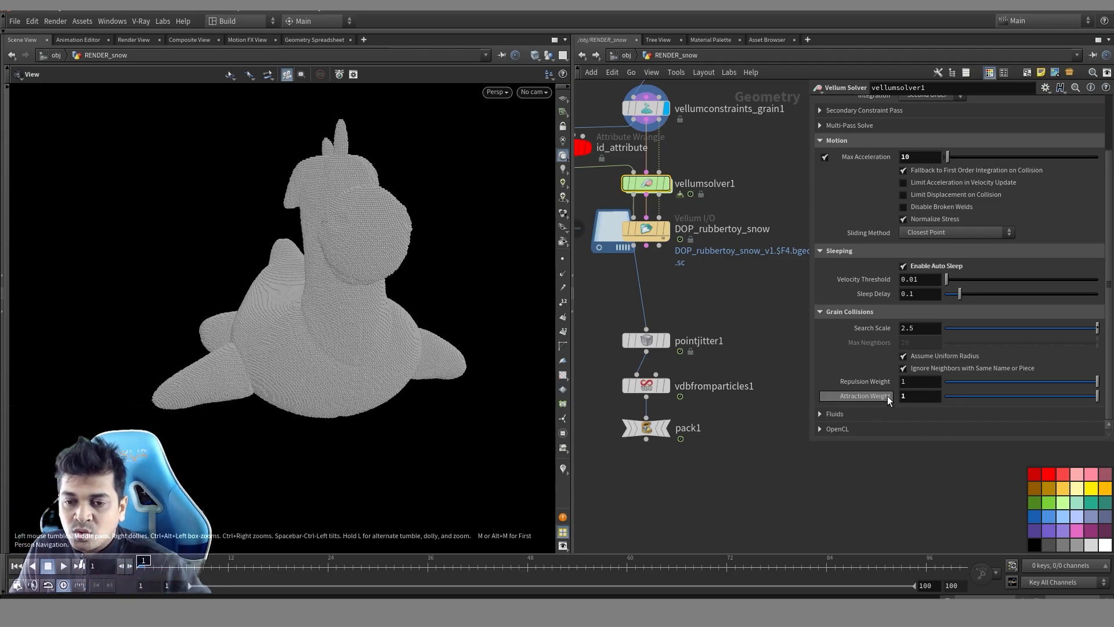
pyautogui.moveTo(749, 283); pyautogui.dragTo(762, 328, button='middle')
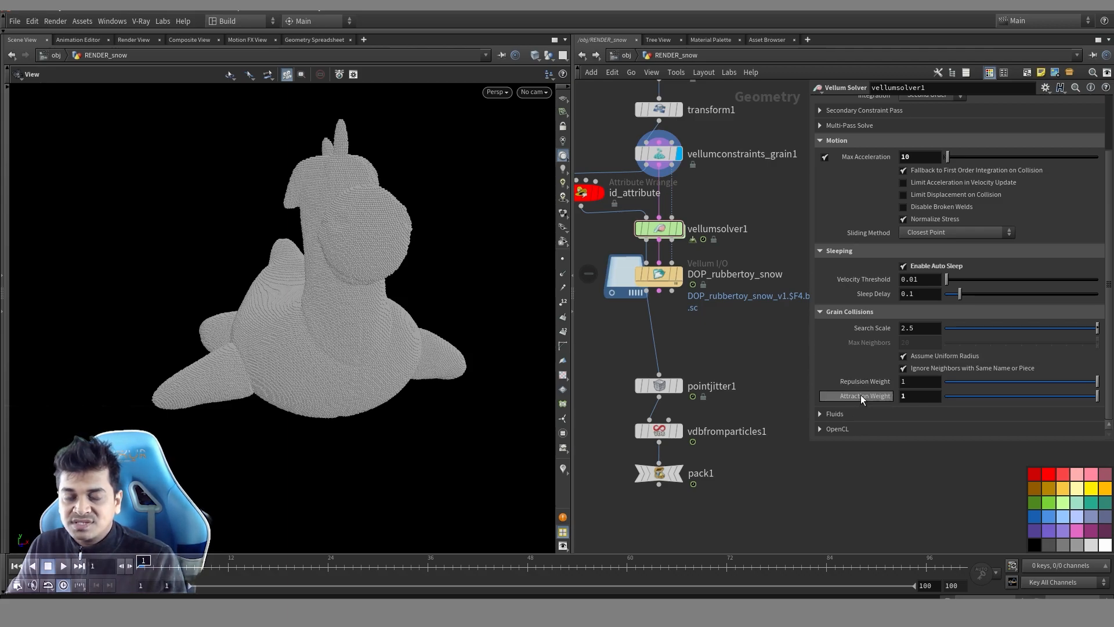
pyautogui.moveTo(726, 180); pyautogui.dragTo(767, 219, button='middle')
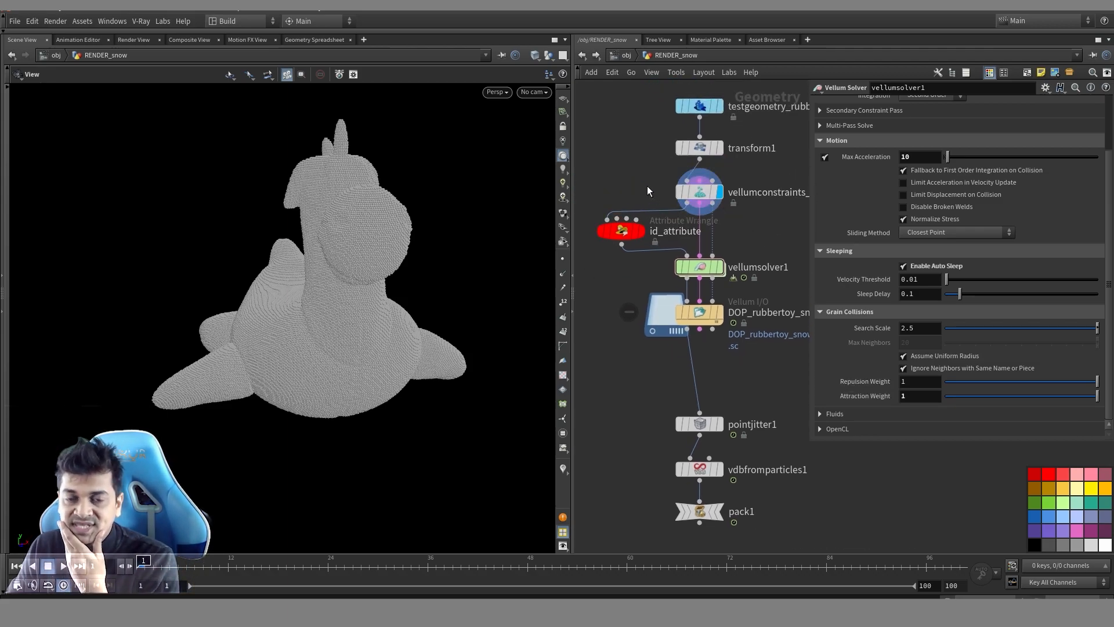
pyautogui.moveTo(787, 365); pyautogui.dragTo(775, 331, button='middle')
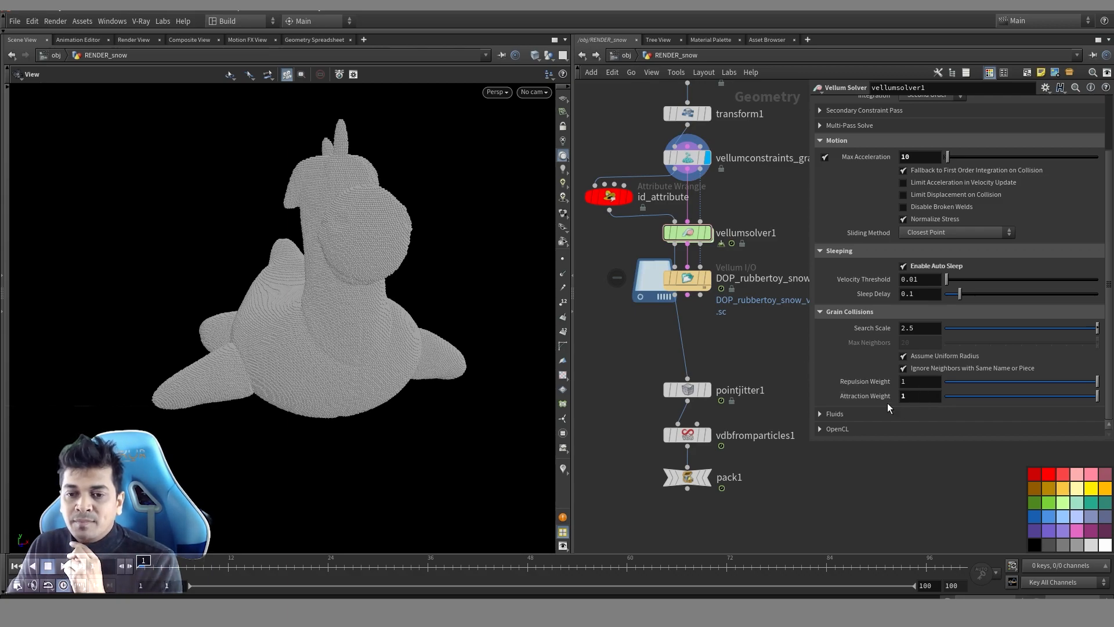
# Set the grain collision attraction weight of vellumsolver1 to 1
pyautogui.moveTo(879, 399)
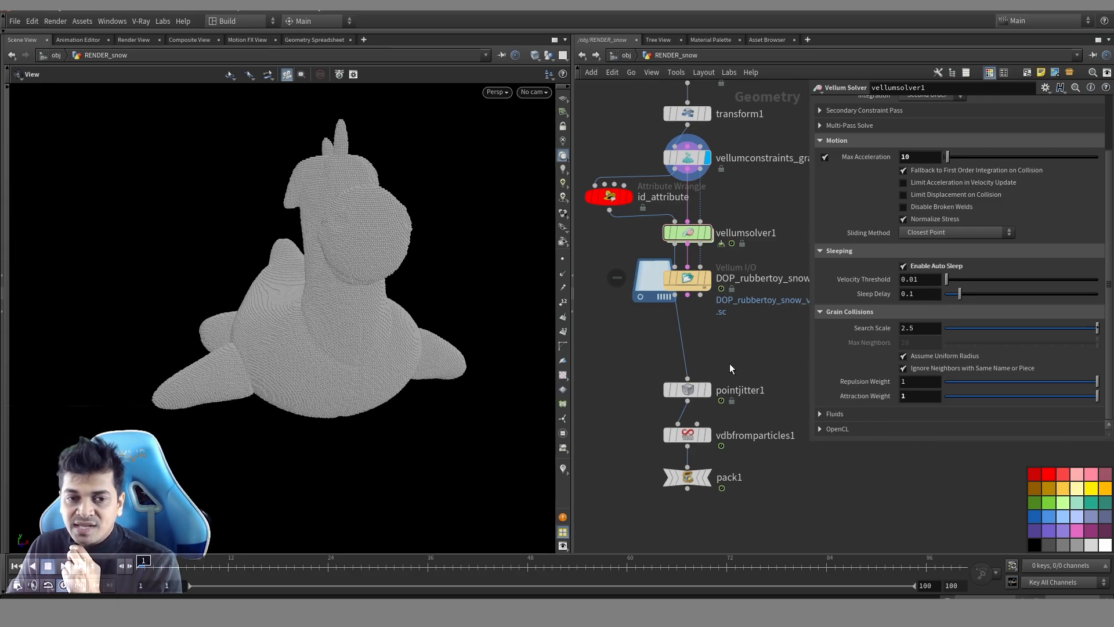
pyautogui.moveTo(747, 337); pyautogui.dragTo(738, 347, button='middle')
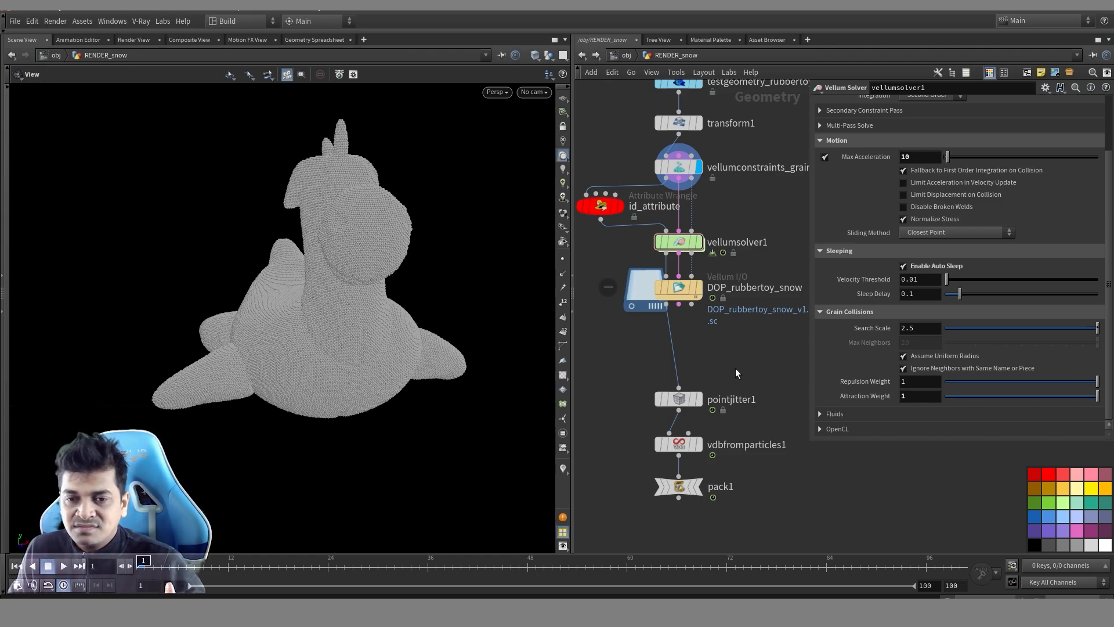
pyautogui.moveTo(757, 331); pyautogui.dragTo(754, 275, button='middle')
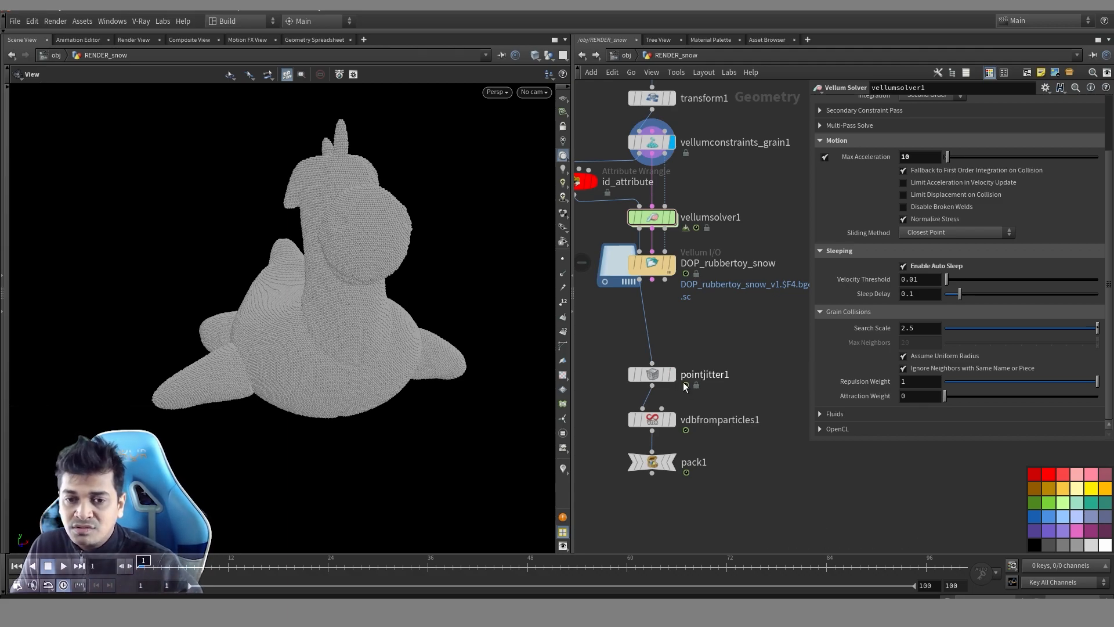
pyautogui.moveTo(945, 396); pyautogui.dragTo(1072, 396)
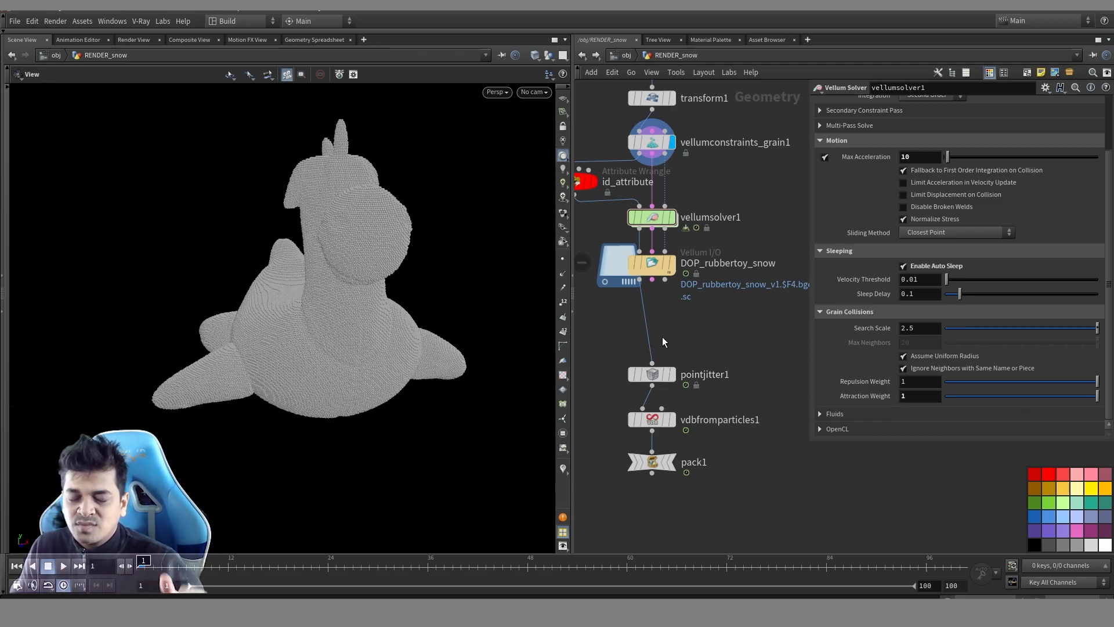
# Review the substeps, iterations and collision passes of vellumsolver1 together with its motion, sleeping and grain collision settings
pyautogui.moveTo(662, 342); pyautogui.dragTo(675, 361, button='middle')
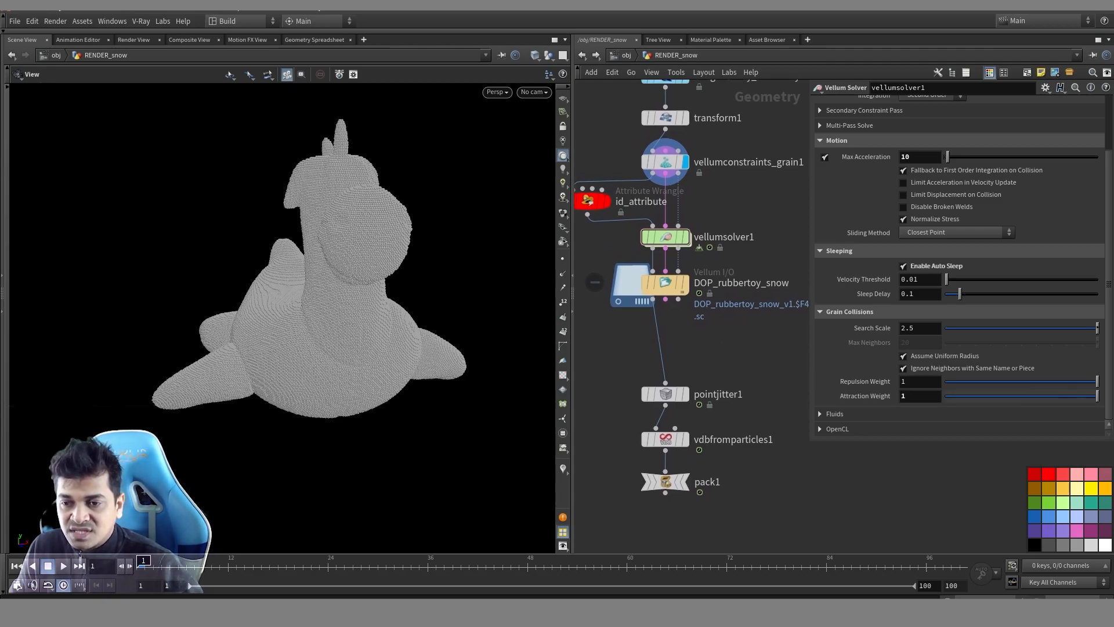
pyautogui.scroll(3, 865, 150)
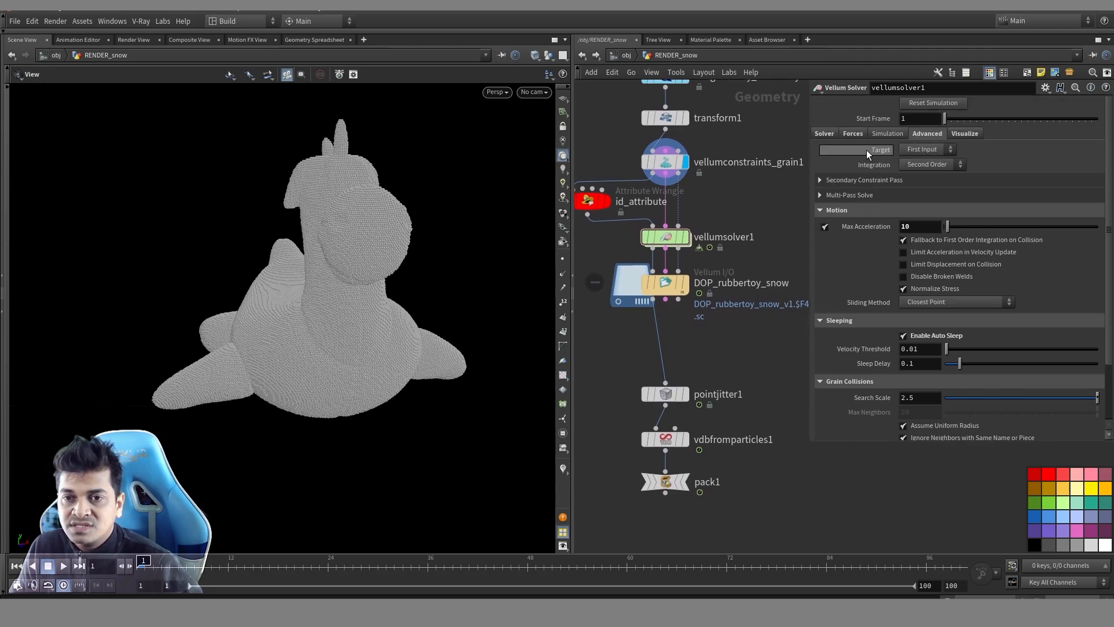
pyautogui.click(824, 134)
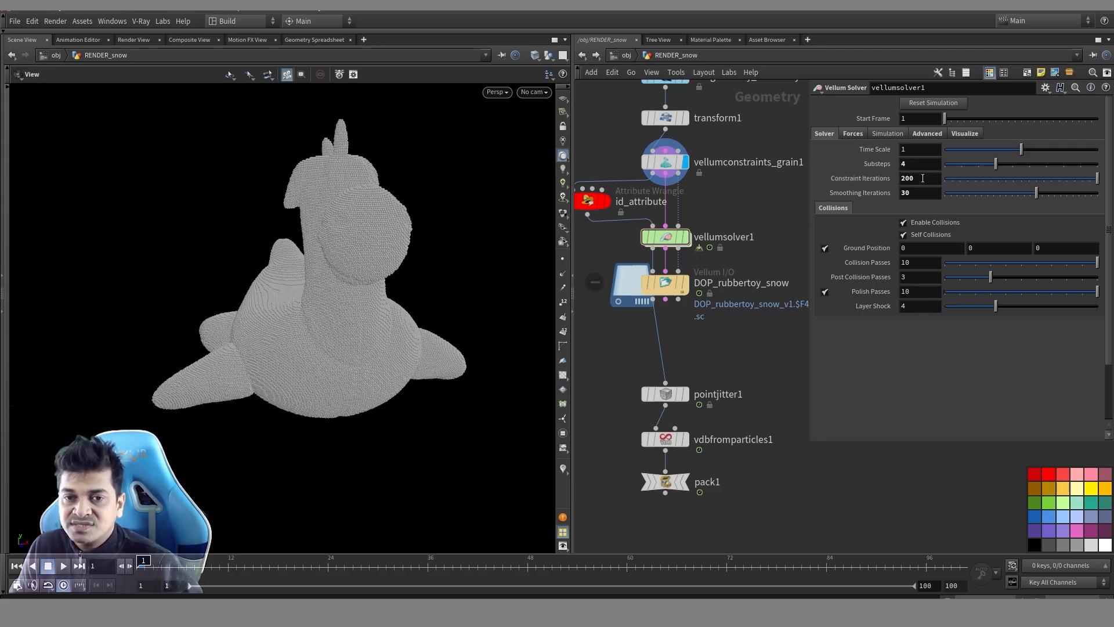
pyautogui.click(927, 133)
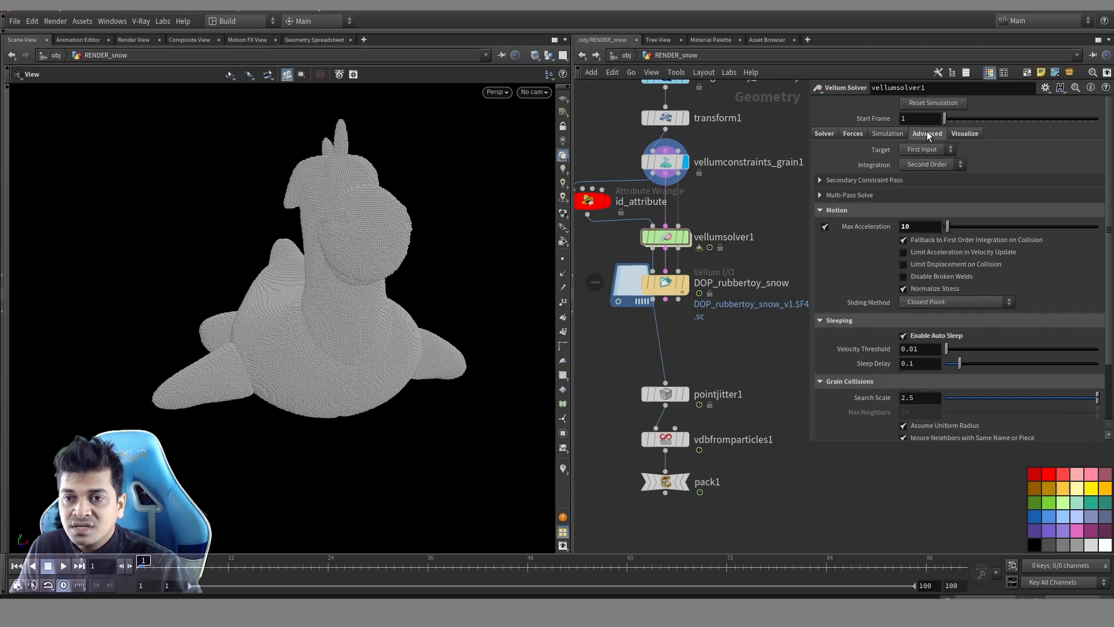
pyautogui.scroll(-3, 896, 346)
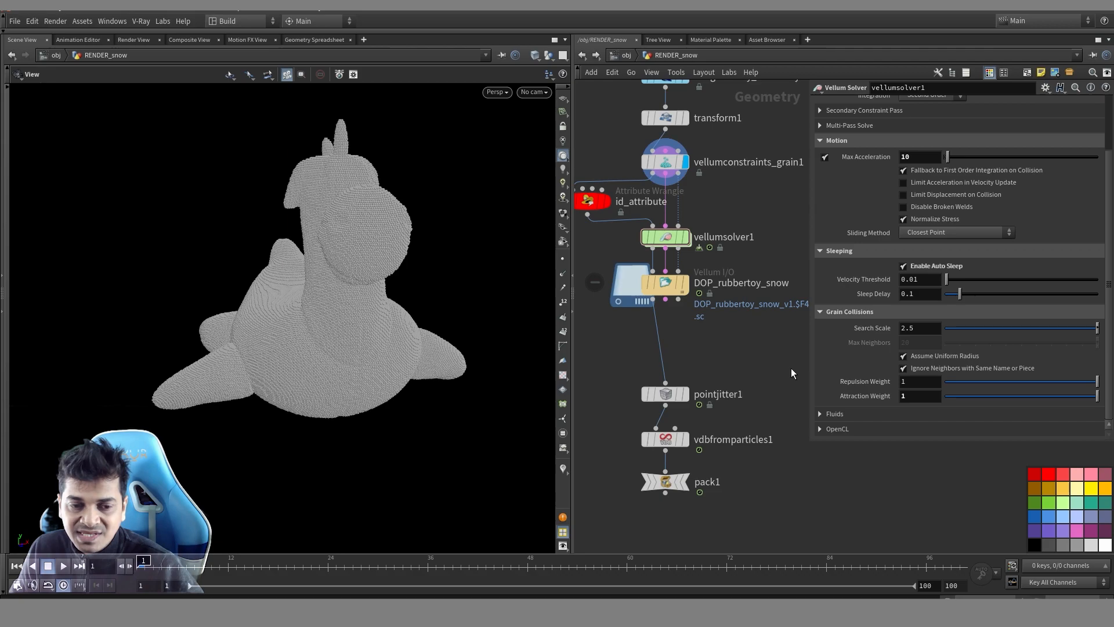
pyautogui.scroll(3, 953, 257)
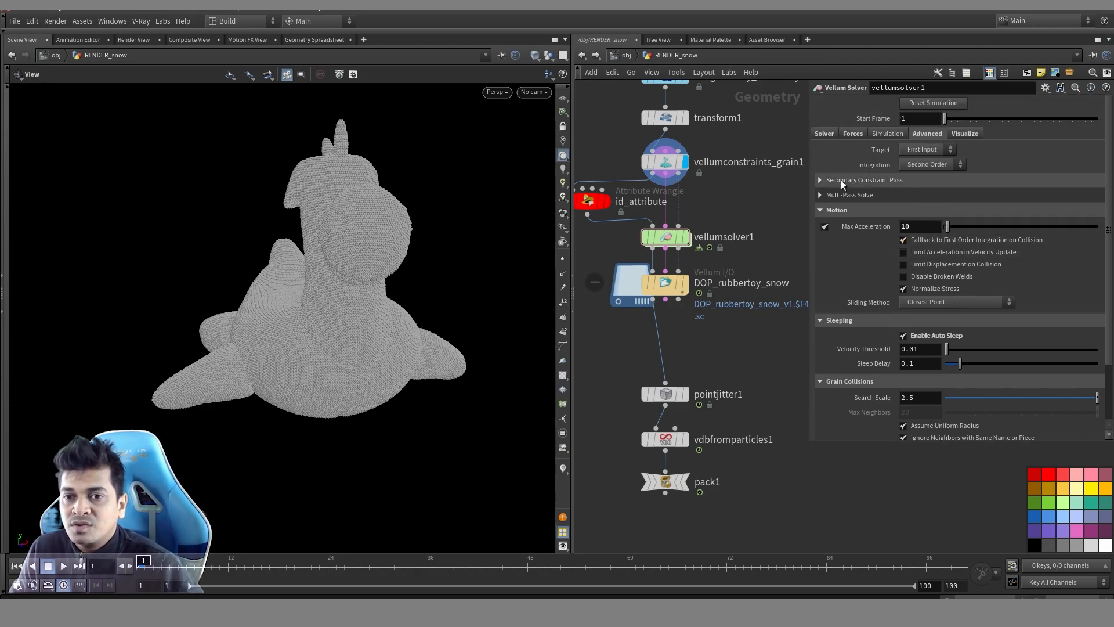
# Turn off the collision display in the visualization settings of vellumsolver1 and return to its main solver settings
pyautogui.click(964, 134)
pyautogui.click(935, 147)
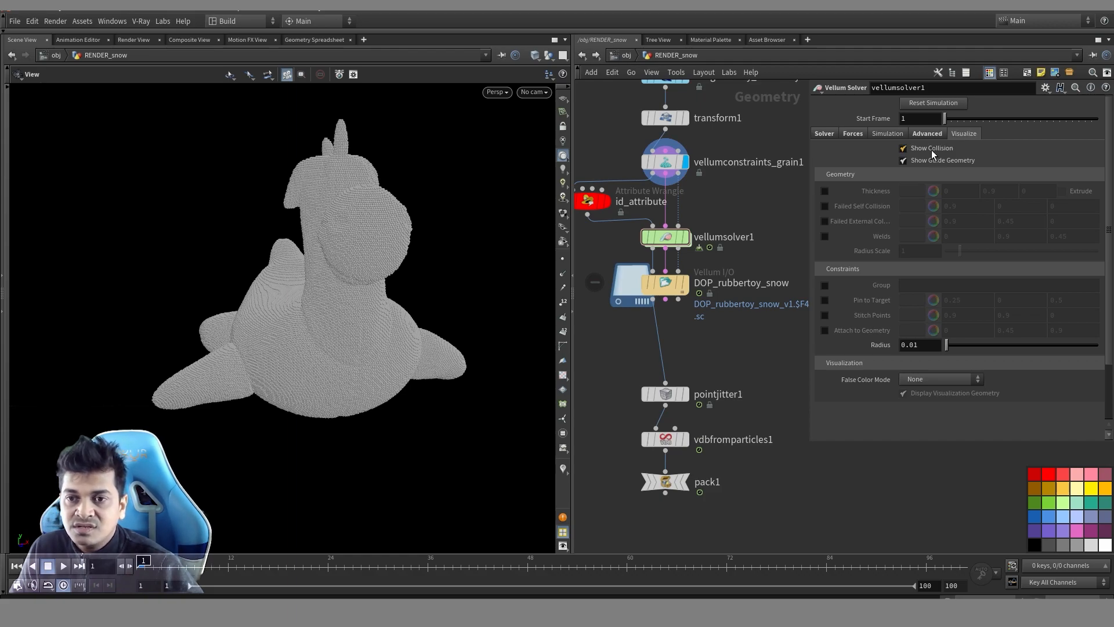
pyautogui.moveTo(375, 344); pyautogui.dragTo(407, 343)
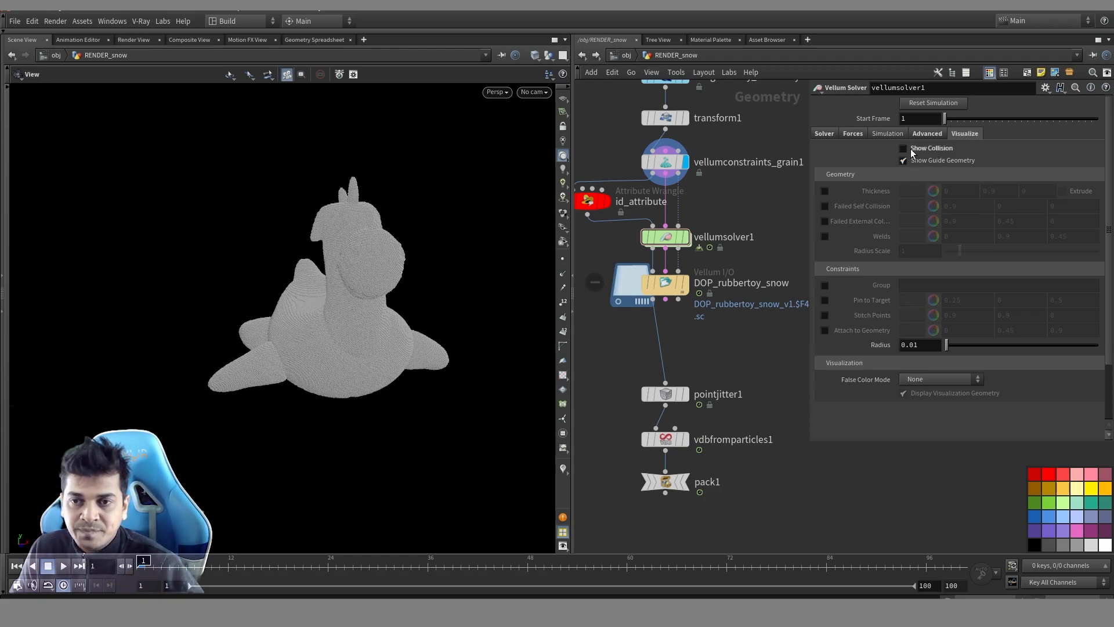
pyautogui.click(824, 133)
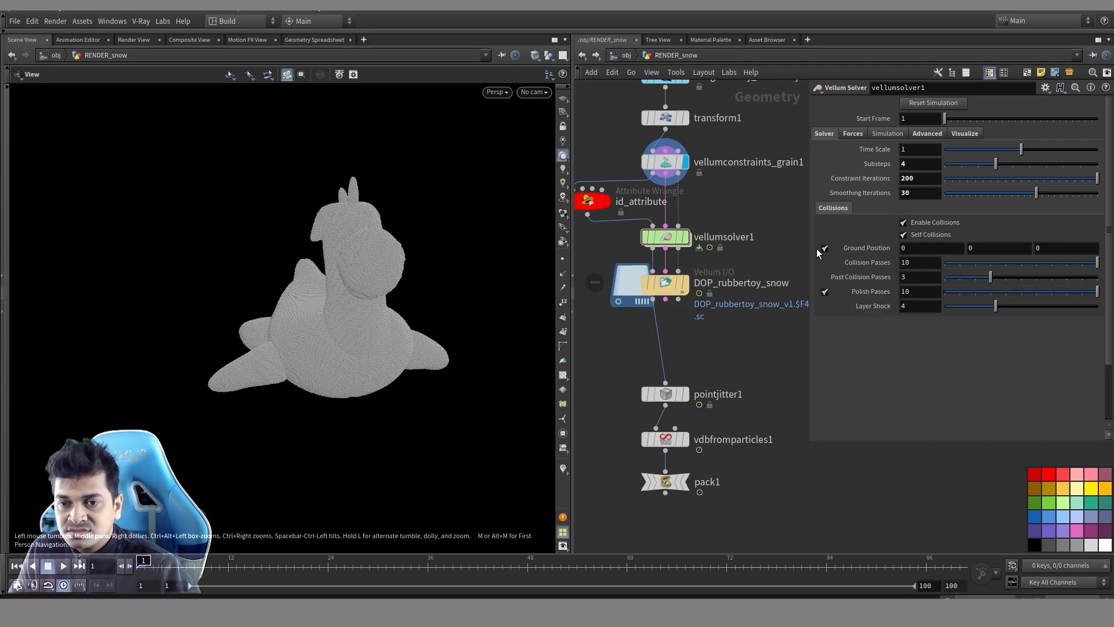
# Display the output of the DOP_rubbertoy_snow cache node and select it to show its caching settings
pyautogui.scroll(1, 750, 364)
pyautogui.moveTo(751, 366); pyautogui.dragTo(756, 340, button='middle')
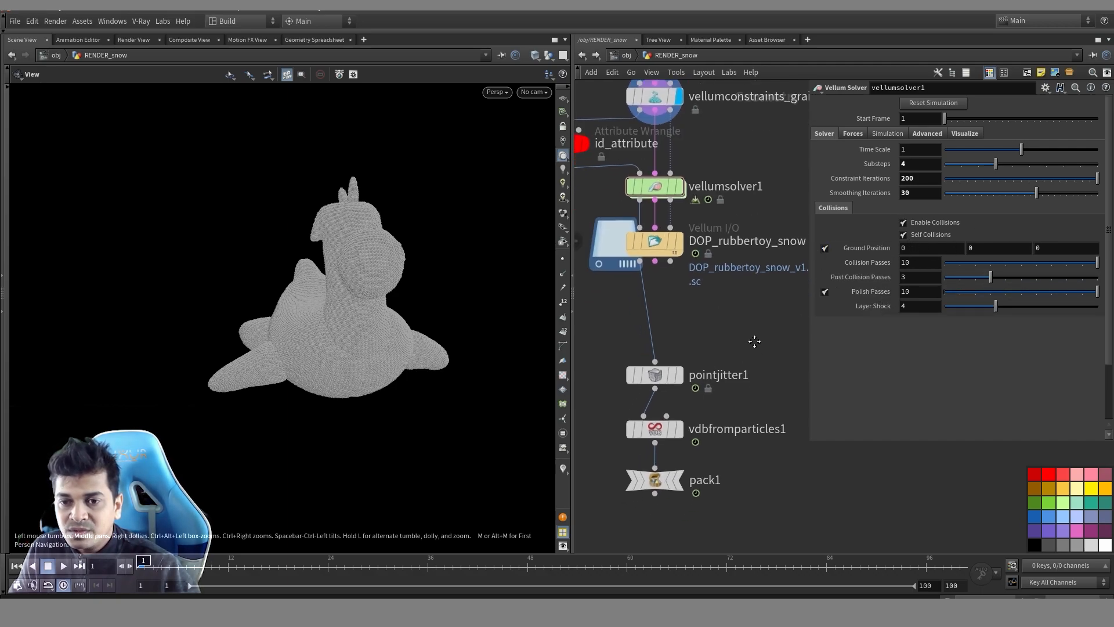
pyautogui.scroll(-1, 756, 340)
pyautogui.moveTo(725, 175); pyautogui.dragTo(747, 213, button='middle')
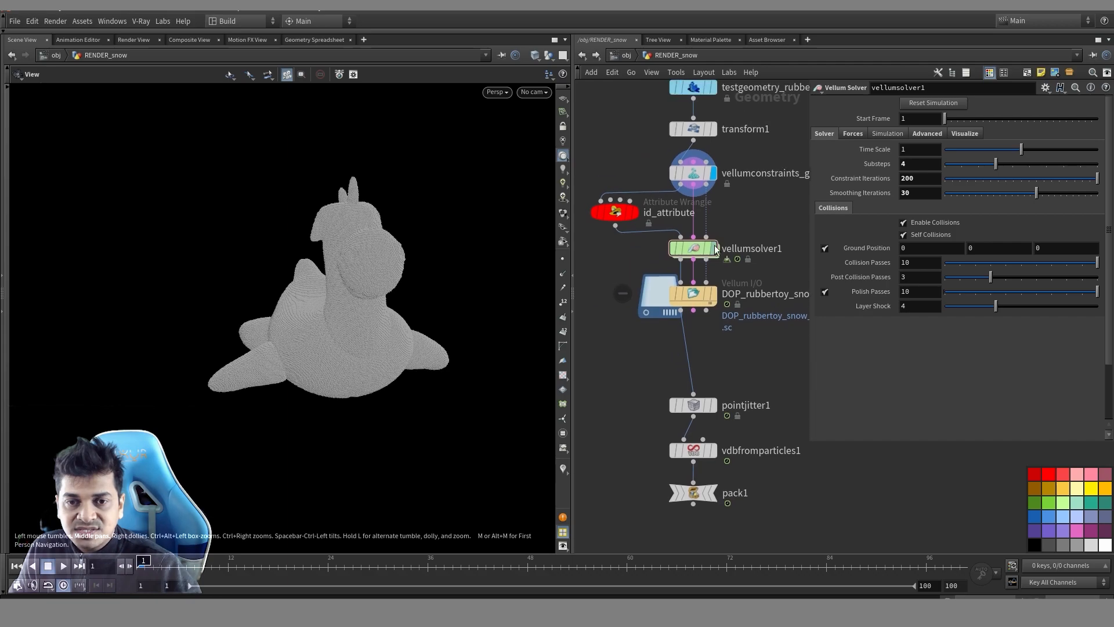
pyautogui.click(714, 294)
pyautogui.click(694, 294)
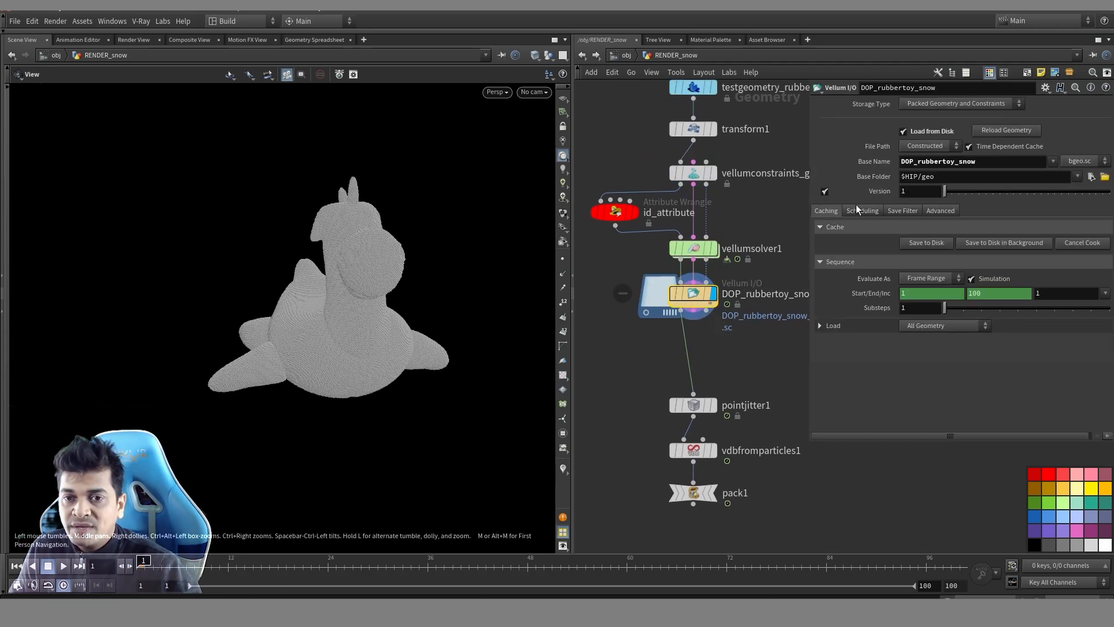
# Look through rendercam and play the cached snow simulation, stopping at frame 55
pyautogui.moveTo(170, 567); pyautogui.dragTo(253, 561)
pyautogui.moveTo(393, 400); pyautogui.dragTo(384, 351, button='middle')
pyautogui.click(544, 90)
pyautogui.click(556, 145)
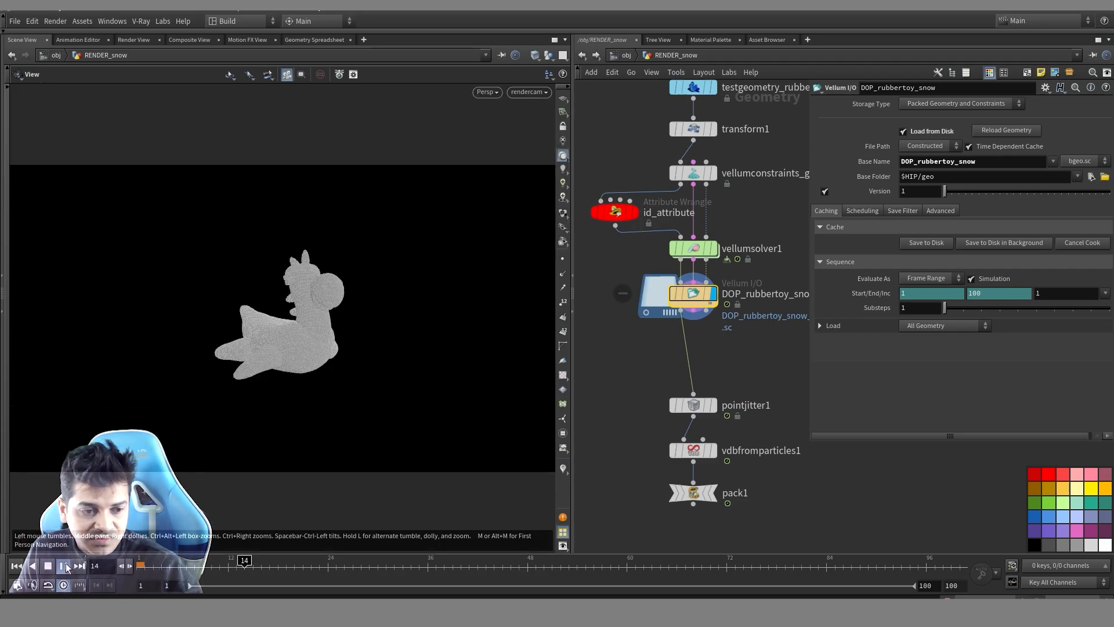
pyautogui.click(65, 564)
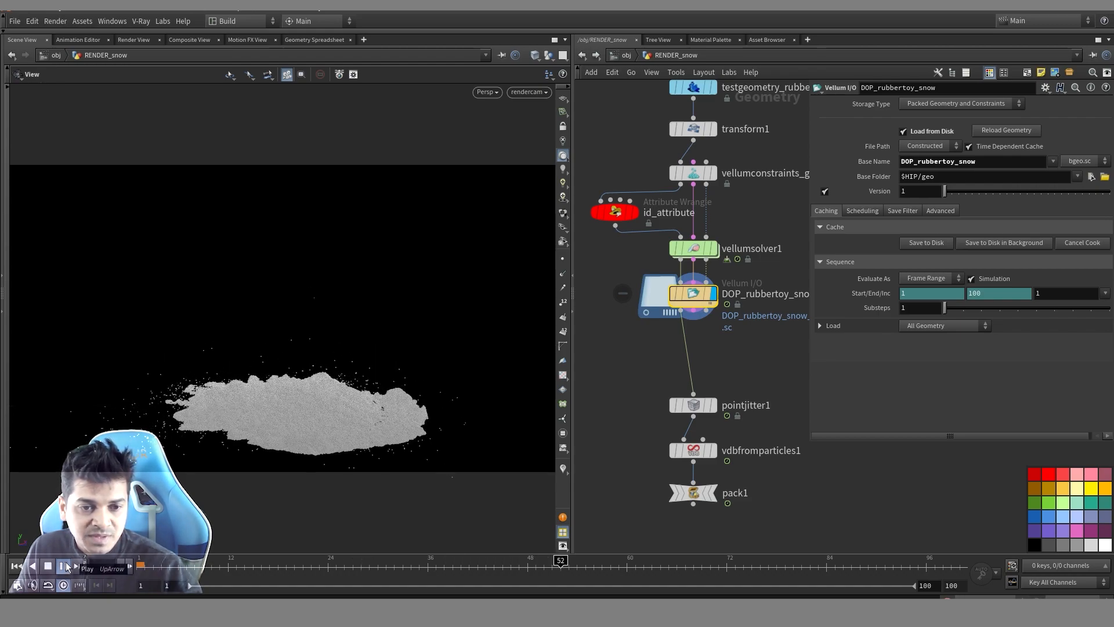
pyautogui.click(67, 566)
# Examine the collapsed snow pile's clumps and loose grains from several angles and distances
pyautogui.moveTo(406, 348); pyautogui.dragTo(415, 390)
pyautogui.moveTo(416, 390); pyautogui.dragTo(395, 370, button='right')
pyautogui.moveTo(291, 246); pyautogui.dragTo(323, 281, button='right')
pyautogui.moveTo(324, 281); pyautogui.dragTo(360, 331)
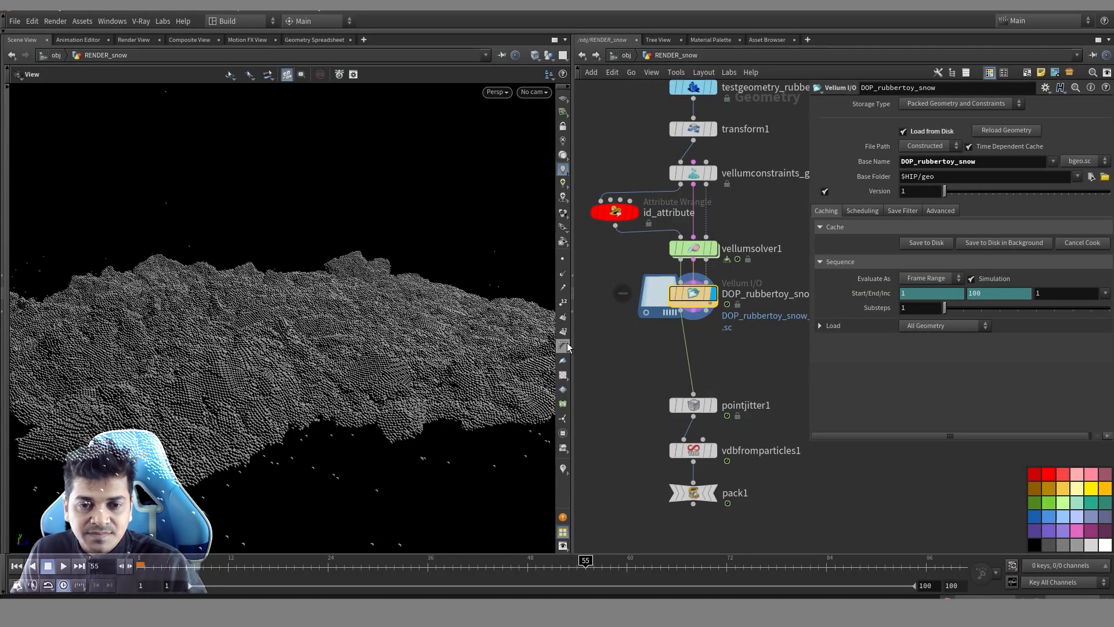
pyautogui.moveTo(571, 342); pyautogui.dragTo(627, 342)
pyautogui.moveTo(385, 324); pyautogui.dragTo(450, 305)
pyautogui.moveTo(449, 304); pyautogui.dragTo(430, 341, button='right')
pyautogui.moveTo(430, 340); pyautogui.dragTo(499, 354)
pyautogui.moveTo(628, 369); pyautogui.dragTo(567, 363)
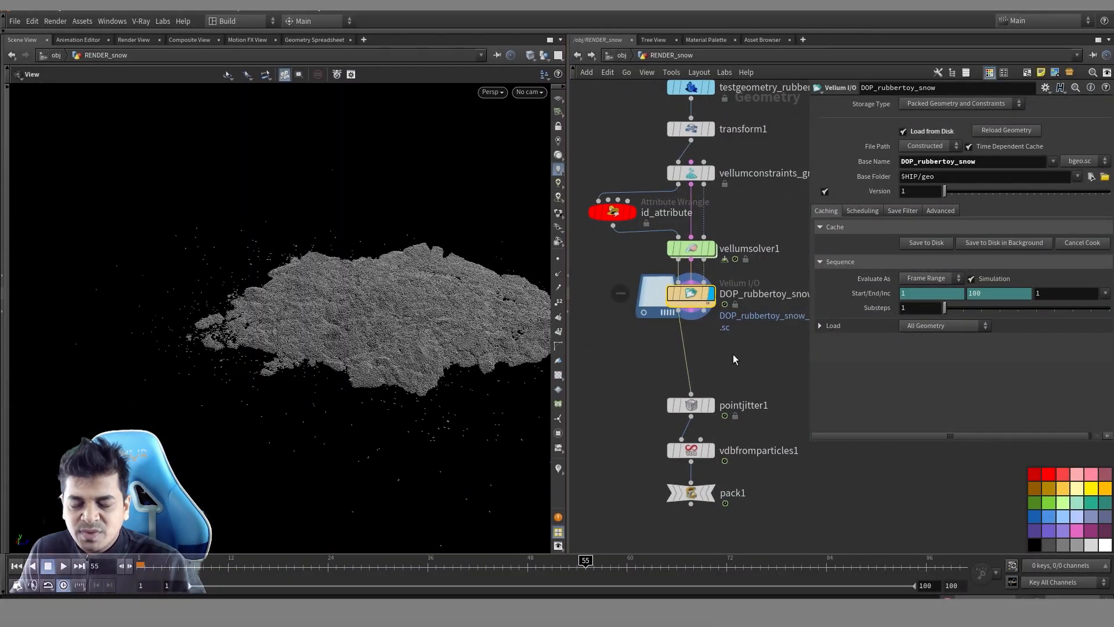
# Review the visualization settings of vellumsolver1 and the physical attributes of vellumconstraints_grain1, and return to frame 1
pyautogui.click(719, 248)
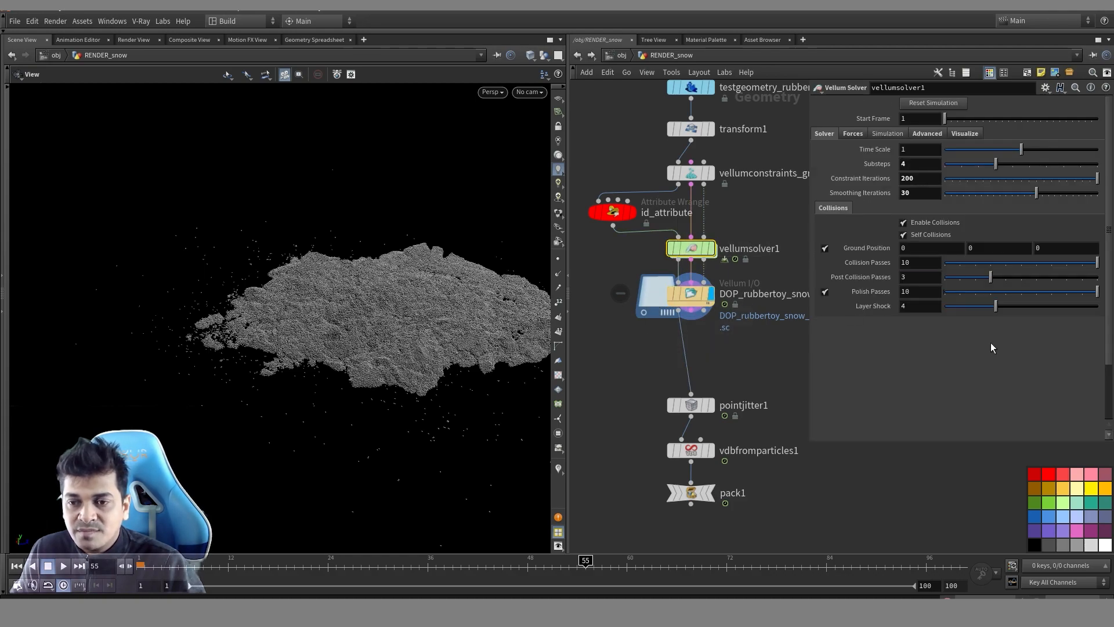
pyautogui.click(931, 134)
pyautogui.click(956, 132)
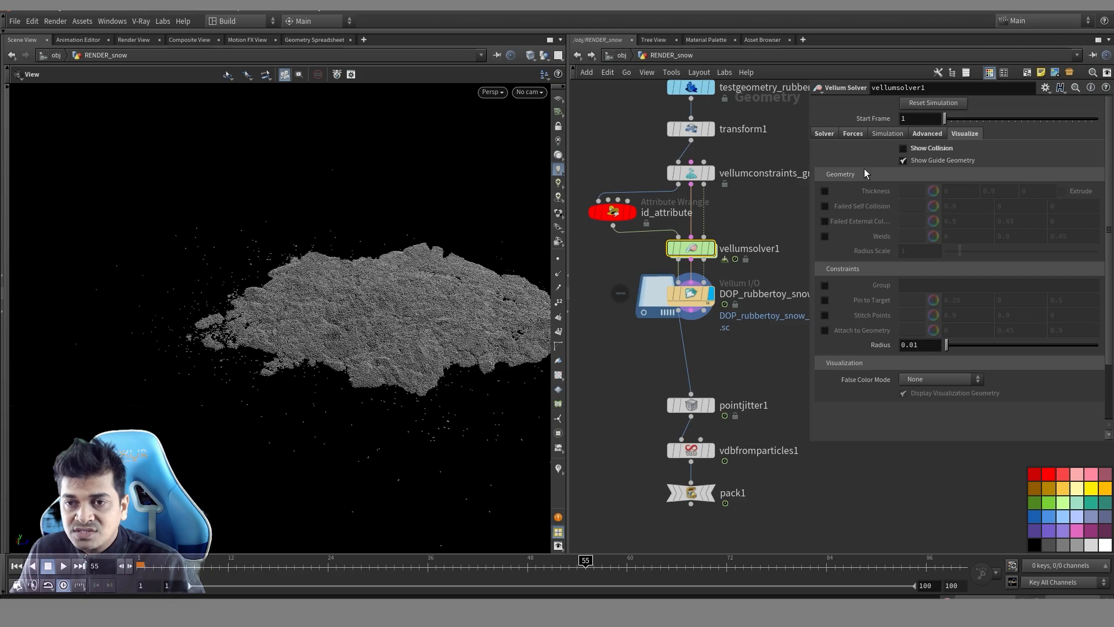
pyautogui.moveTo(759, 206); pyautogui.dragTo(708, 308, button='middle')
pyautogui.moveTo(687, 282); pyautogui.dragTo(688, 284)
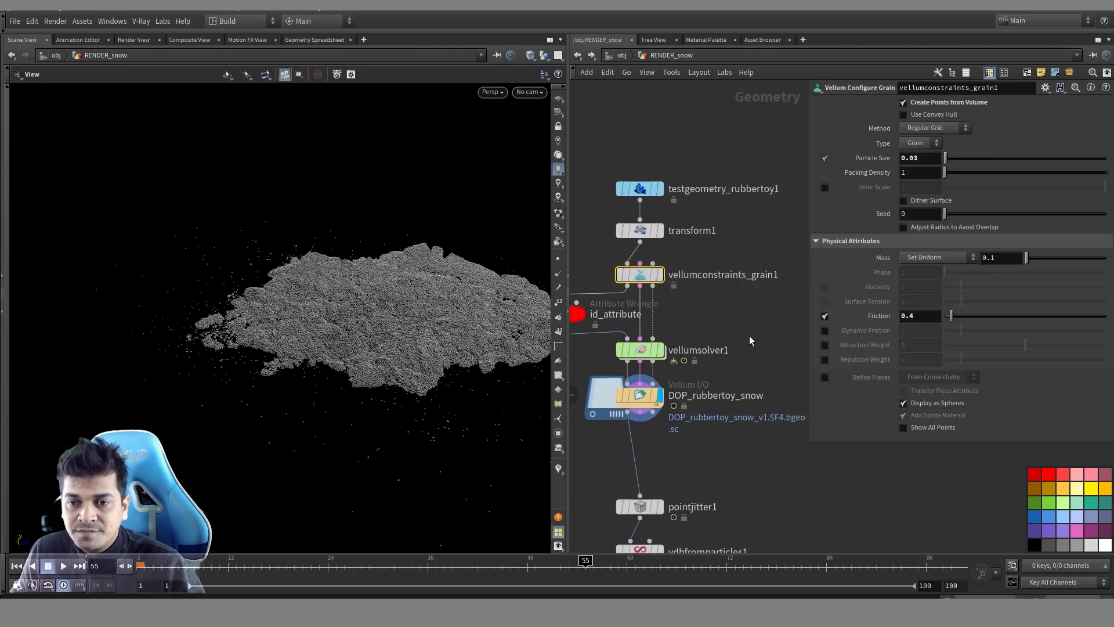
pyautogui.click(746, 346)
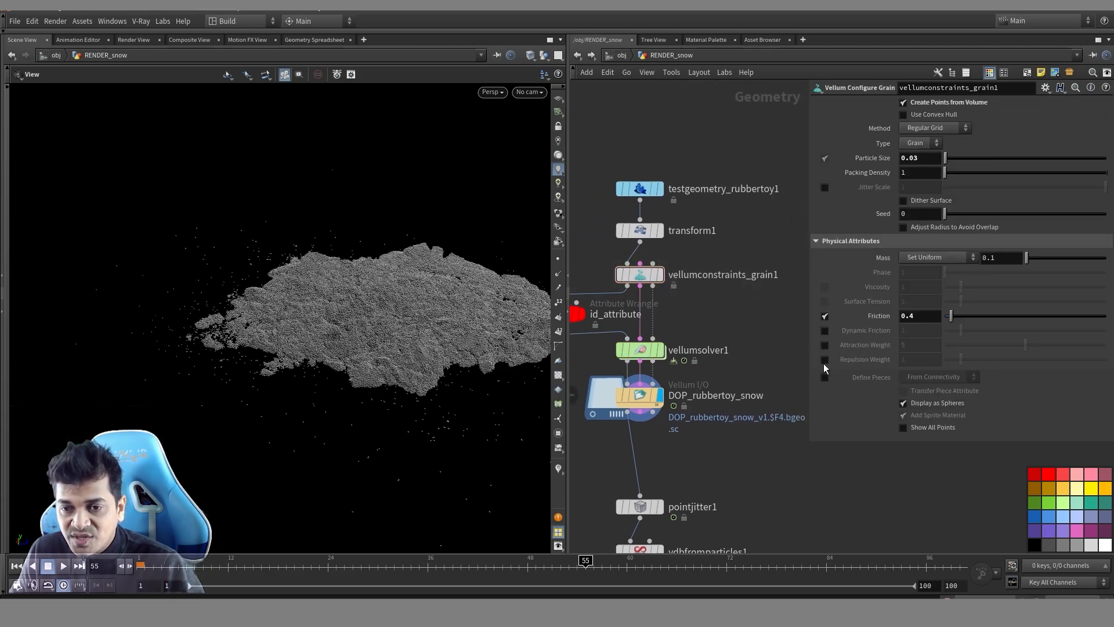
pyautogui.click(17, 566)
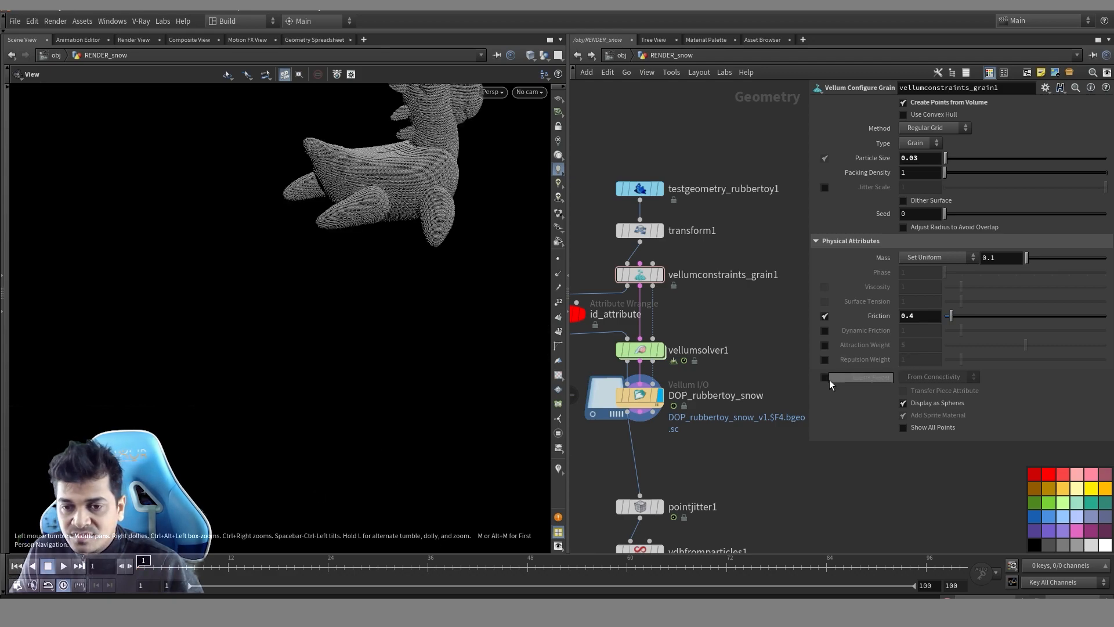
# Try an attraction weight of 10 on vellumconstraints_grain1 and disable that attribute again
pyautogui.click(824, 346)
pyautogui.moveTo(1039, 348); pyautogui.dragTo(1105, 346)
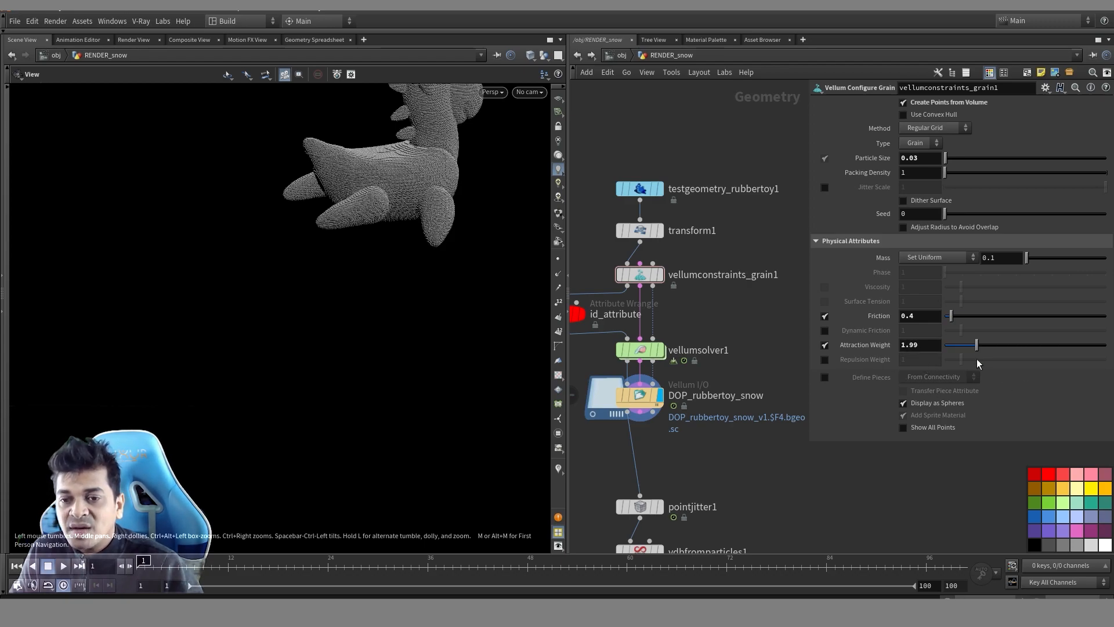
pyautogui.moveTo(1045, 358); pyautogui.dragTo(1109, 347)
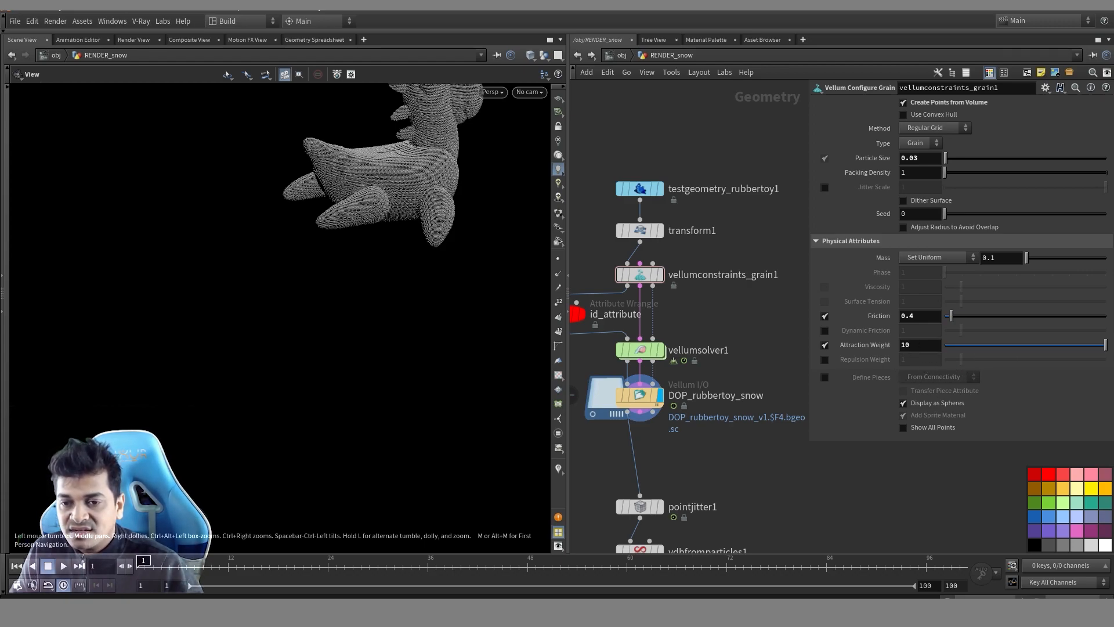
pyautogui.moveTo(708, 310); pyautogui.dragTo(770, 313, button='middle')
pyautogui.click(678, 282)
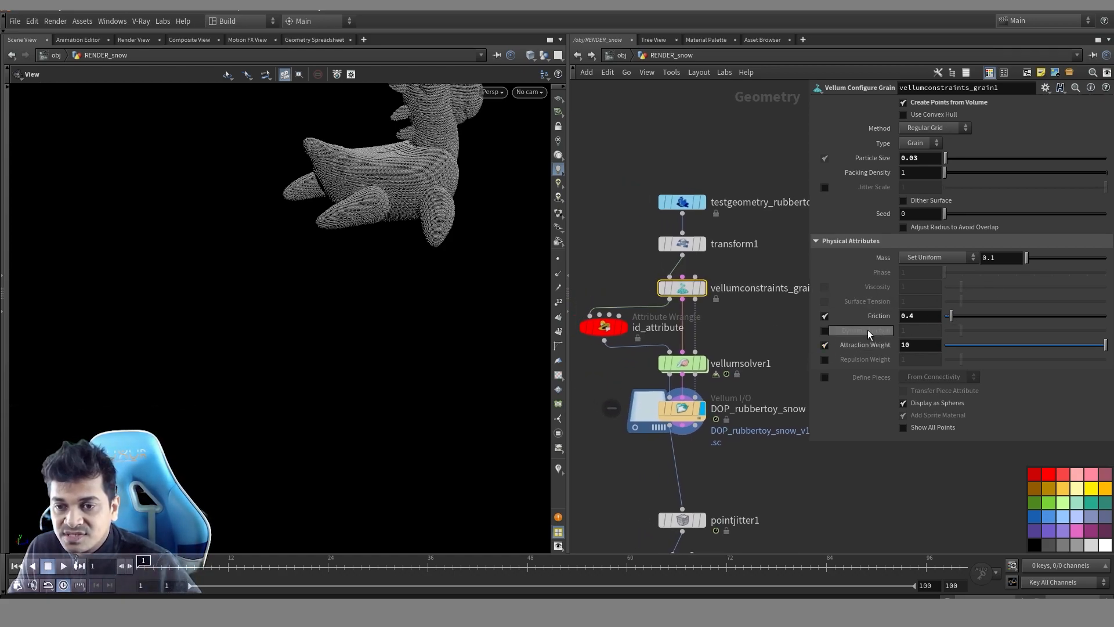
pyautogui.click(824, 345)
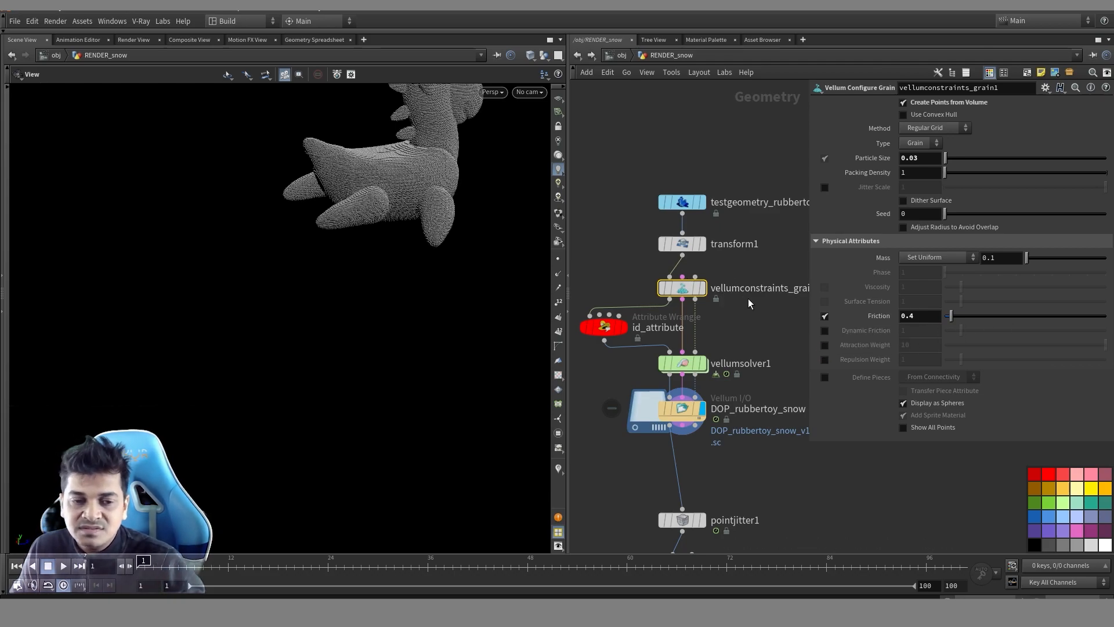
# Select vellumsolver1 and DOP_rubbertoy_snow in turn, and examine the cached rubber toy's regular grain pattern at frame 1 from several angles
pyautogui.click(682, 363)
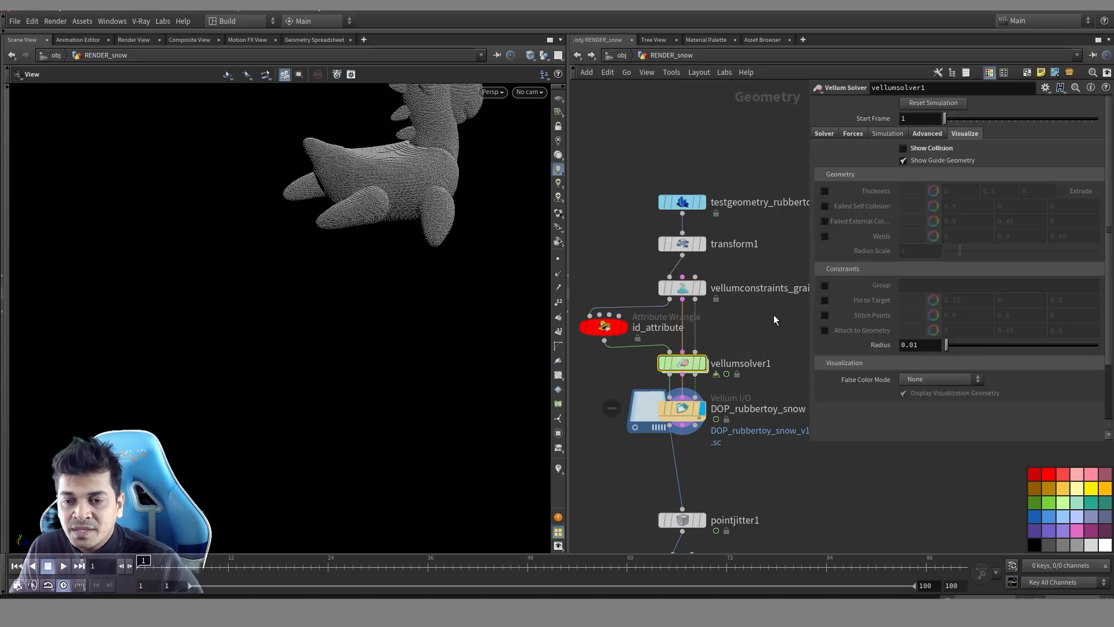
pyautogui.moveTo(764, 463); pyautogui.dragTo(727, 397, button='middle')
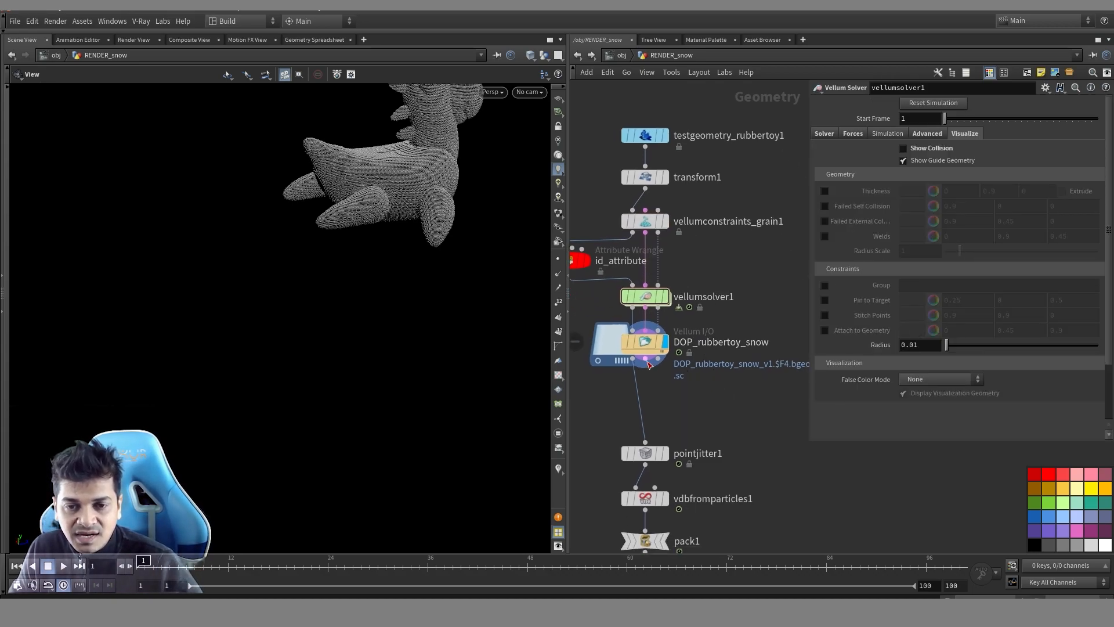
pyautogui.click(646, 344)
pyautogui.moveTo(439, 304); pyautogui.dragTo(370, 387)
pyautogui.moveTo(346, 570); pyautogui.dragTo(140, 566)
pyautogui.moveTo(437, 179); pyautogui.dragTo(350, 179)
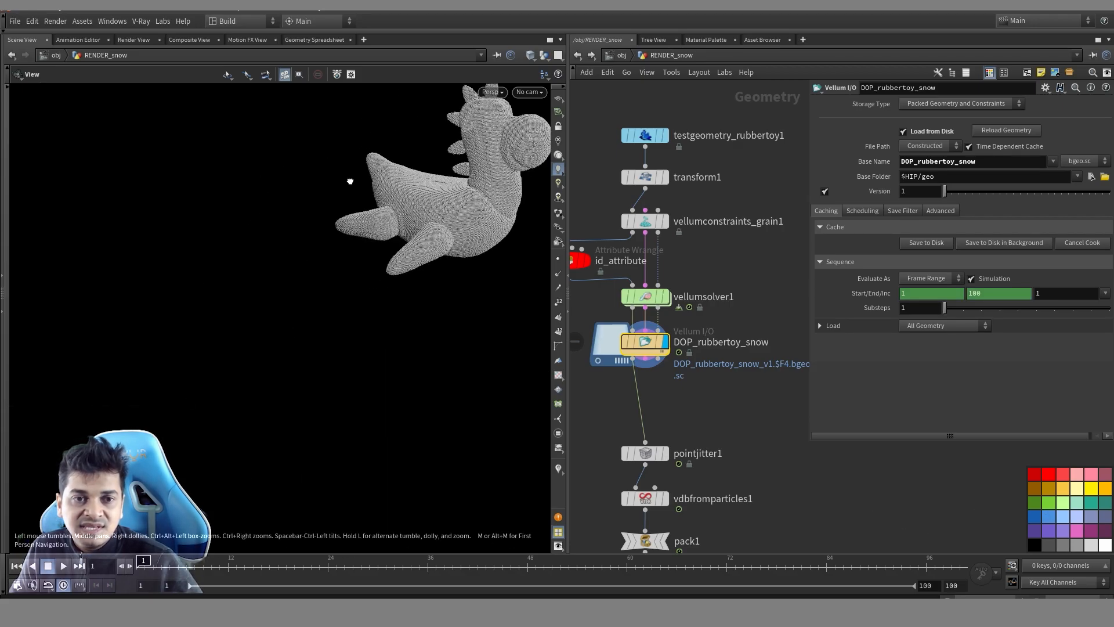
pyautogui.moveTo(351, 179); pyautogui.dragTo(552, 167, button='right')
pyautogui.moveTo(552, 167); pyautogui.dragTo(416, 278, button='middle')
pyautogui.moveTo(432, 286); pyautogui.dragTo(413, 304)
pyautogui.moveTo(438, 299); pyautogui.dragTo(593, 265, button='right')
pyautogui.moveTo(406, 184); pyautogui.dragTo(391, 291, button='middle')
pyautogui.moveTo(391, 291); pyautogui.dragTo(216, 366, button='right')
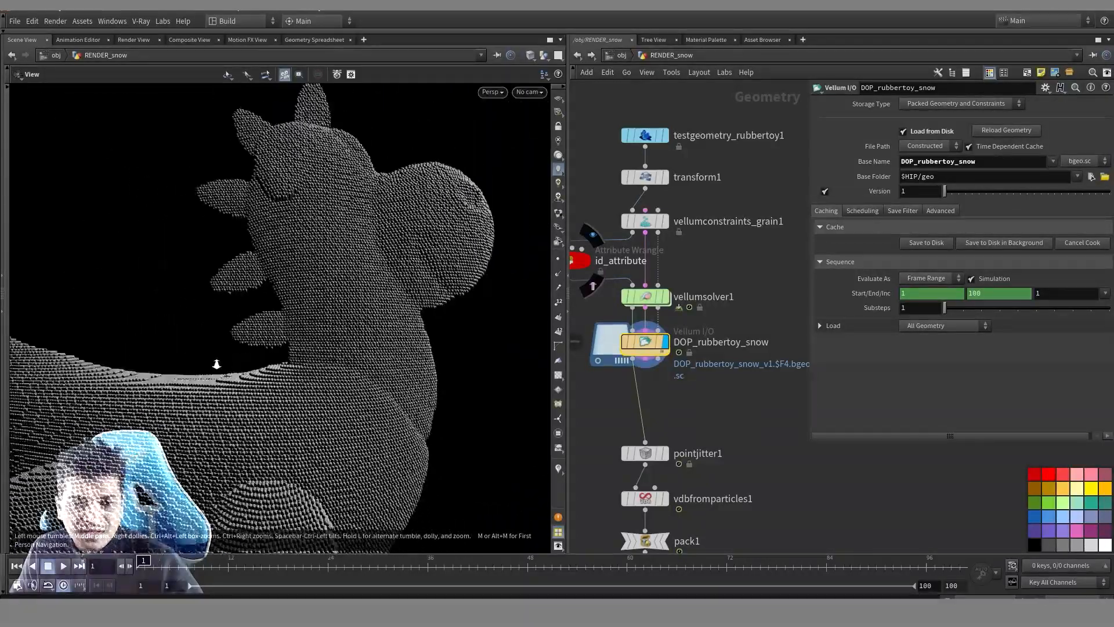
pyautogui.moveTo(216, 365); pyautogui.dragTo(343, 307)
pyautogui.moveTo(372, 247); pyautogui.dragTo(428, 294, button='middle')
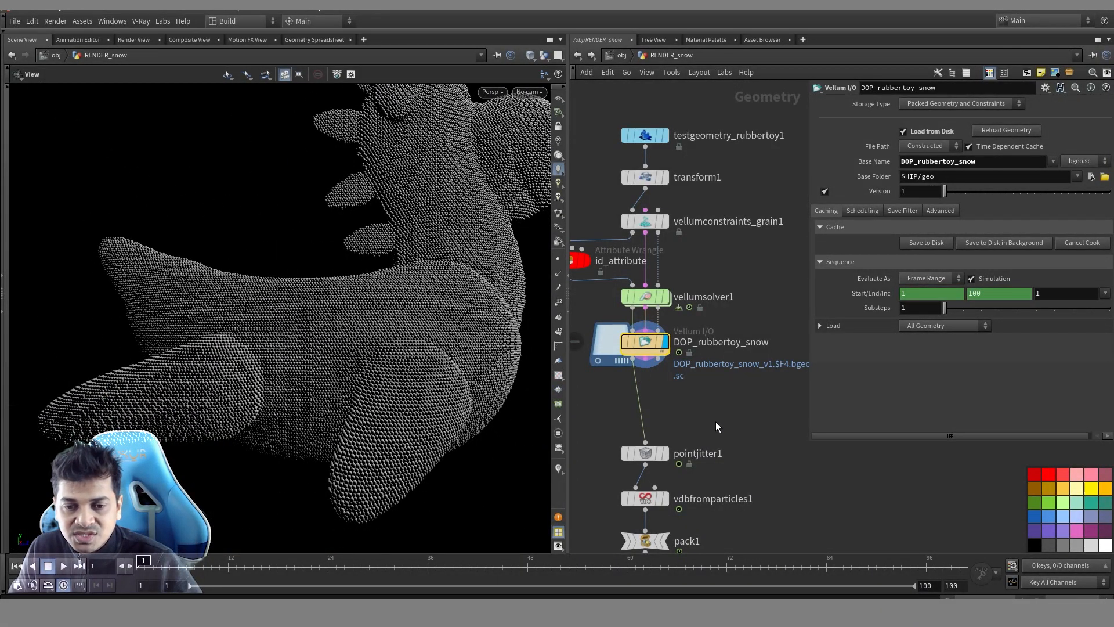
# Move pointjitter1 and the nodes below it closer to DOP_rubbertoy_snow, and check the id_attribute wrangle and the point jitter settings
pyautogui.moveTo(716, 422); pyautogui.dragTo(761, 383, button='middle')
pyautogui.keyDown('ctrl'); pyautogui.moveTo(695, 413); pyautogui.dragTo(695, 364); pyautogui.keyUp('ctrl')
pyautogui.click(615, 221)
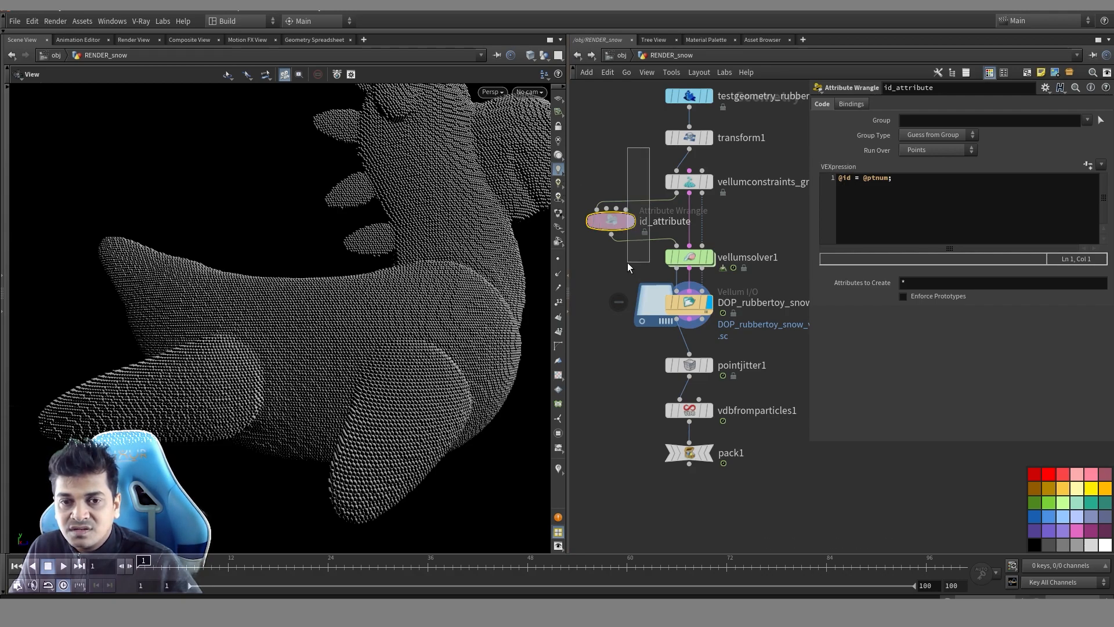
pyautogui.click(689, 364)
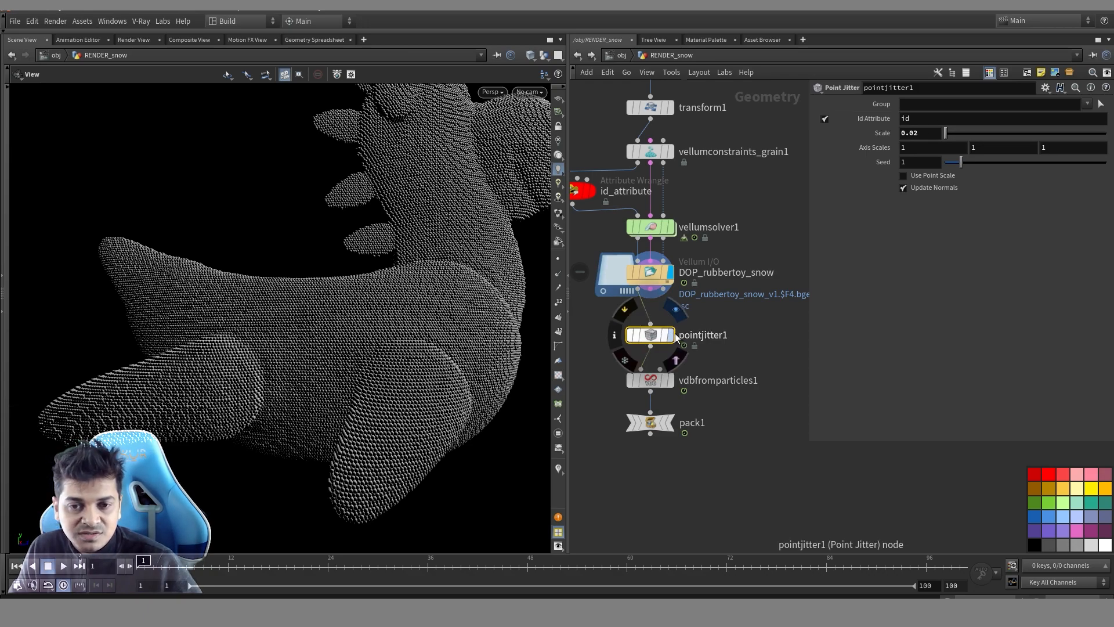
# Compare the grains of DOP_rubbertoy_snow with the jittered points, leaving pointjitter1 displayed and selected
pyautogui.click(672, 335)
pyautogui.moveTo(465, 302); pyautogui.dragTo(261, 359)
pyautogui.click(673, 279)
pyautogui.click(671, 273)
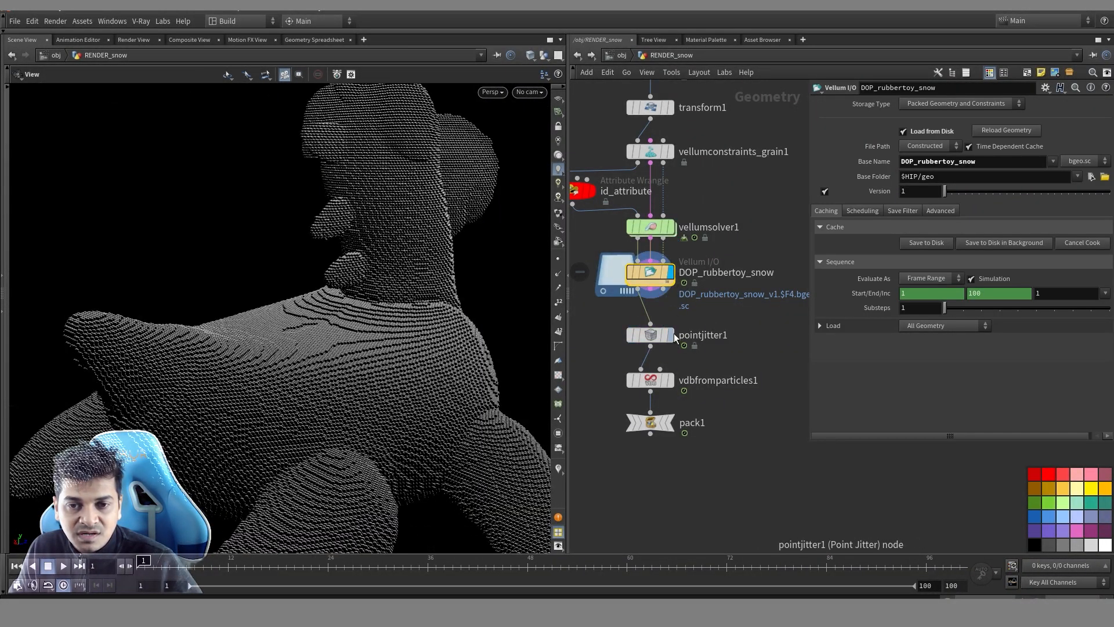
pyautogui.click(673, 333)
pyautogui.moveTo(499, 326); pyautogui.dragTo(557, 348)
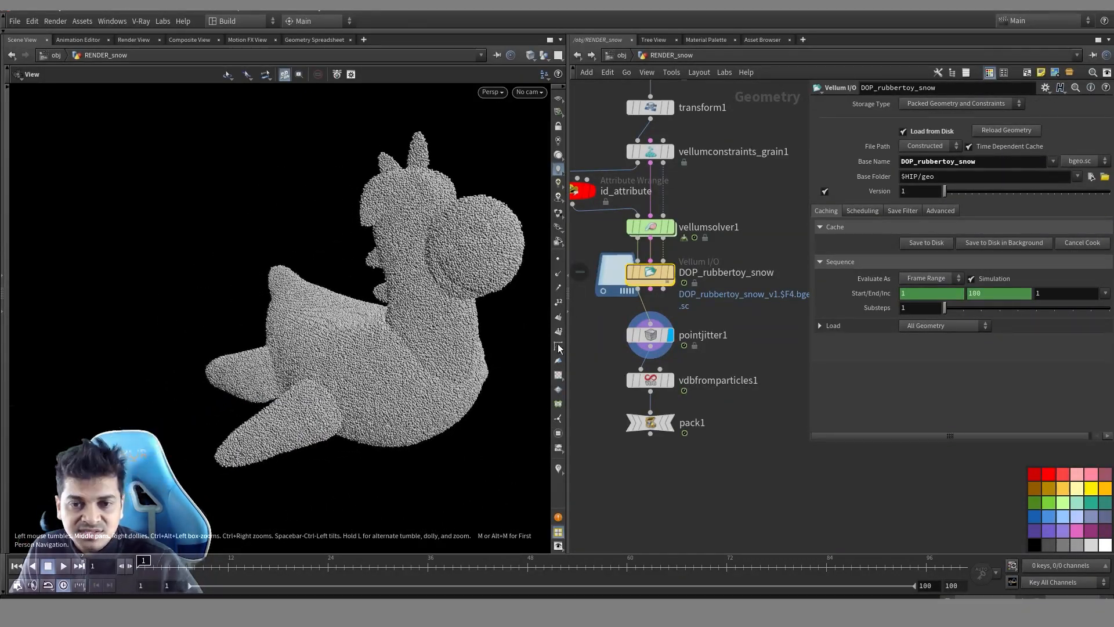
pyautogui.click(644, 351)
pyautogui.moveTo(436, 295); pyautogui.dragTo(472, 316)
pyautogui.moveTo(723, 474); pyautogui.dragTo(782, 391, button='middle')
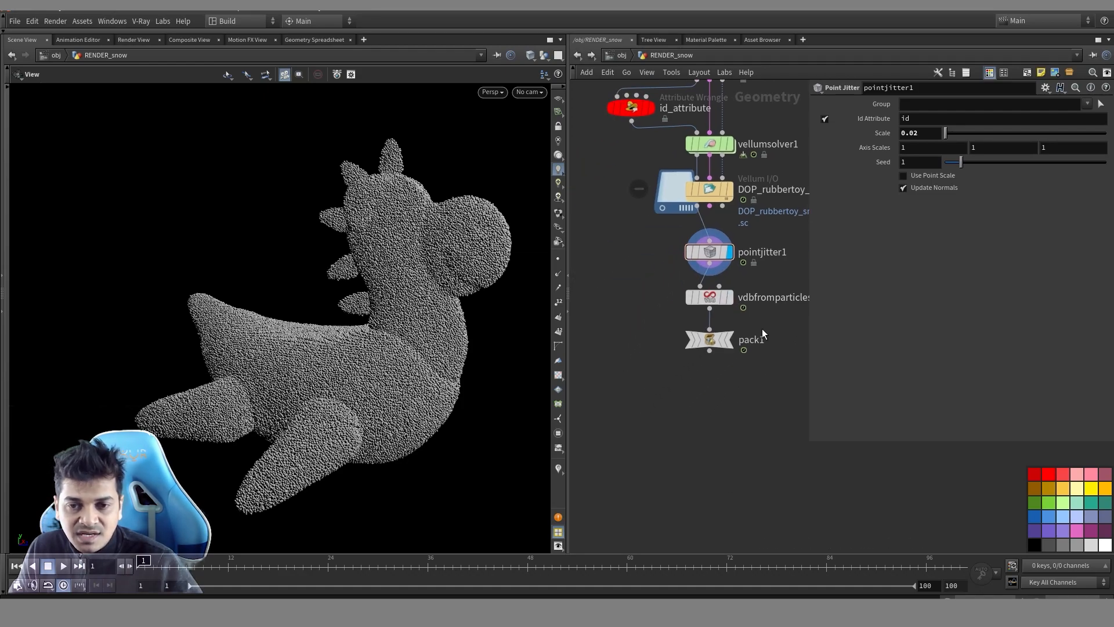
# Display the volume from vdbfromparticles1 and then the packed result of pack1, leaving pack1 as the displayed node
pyautogui.click(729, 297)
pyautogui.moveTo(418, 349); pyautogui.dragTo(522, 354)
pyautogui.moveTo(750, 378); pyautogui.dragTo(688, 393, button='middle')
pyautogui.scroll(-1, 691, 361)
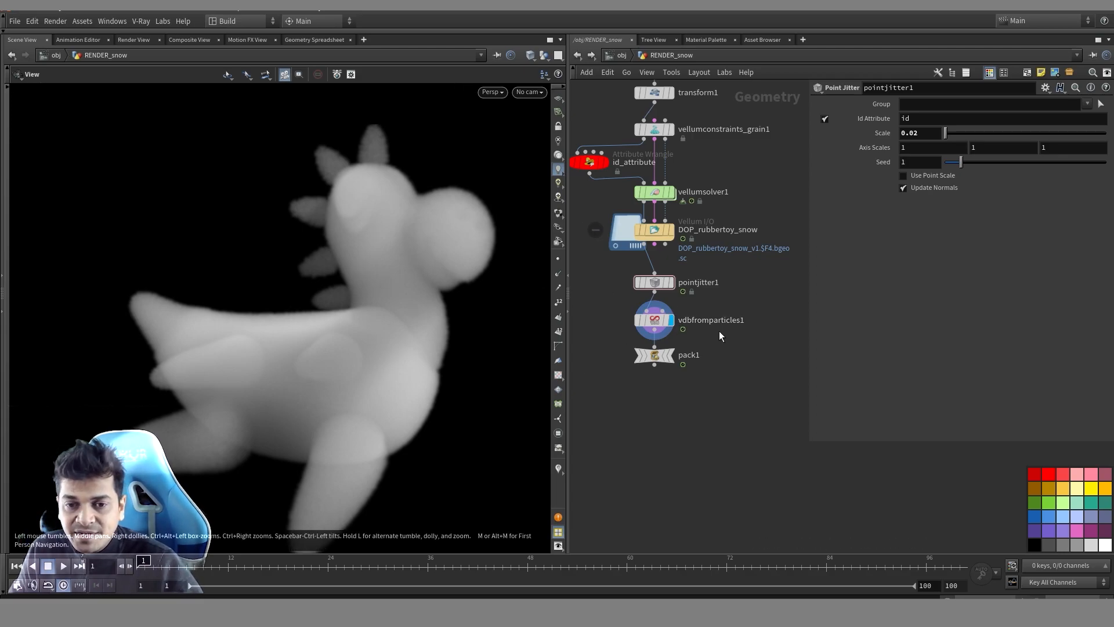
pyautogui.click(667, 355)
pyautogui.middleClick(656, 352)
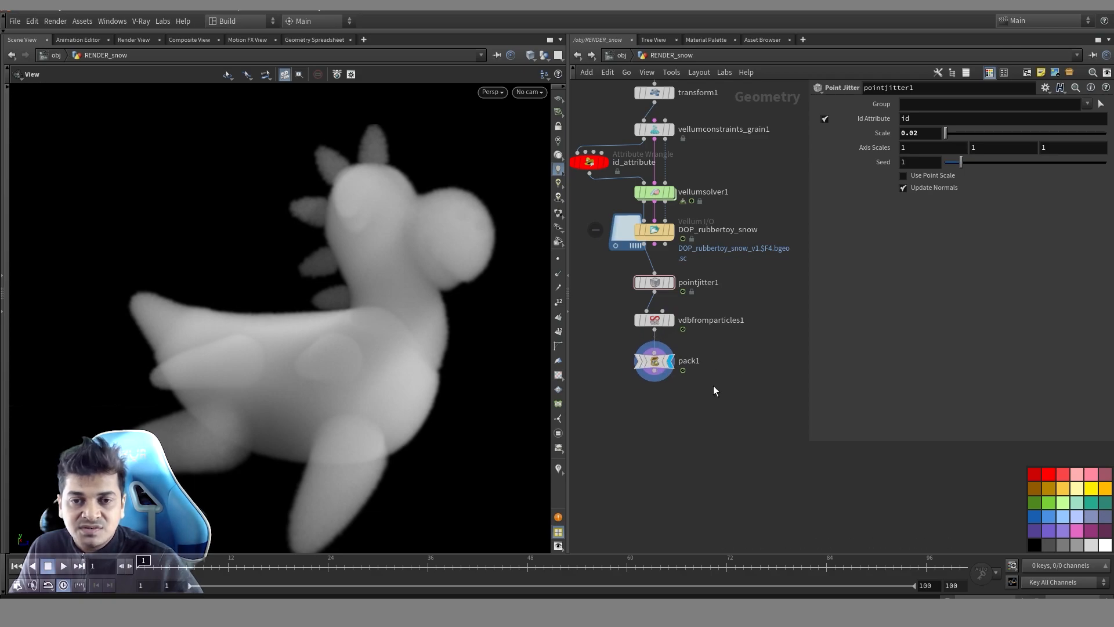
pyautogui.moveTo(705, 377); pyautogui.dragTo(742, 410, button='middle')
pyautogui.keyDown('ctrl'); pyautogui.moveTo(694, 315); pyautogui.dragTo(694, 307); pyautogui.keyUp('ctrl')
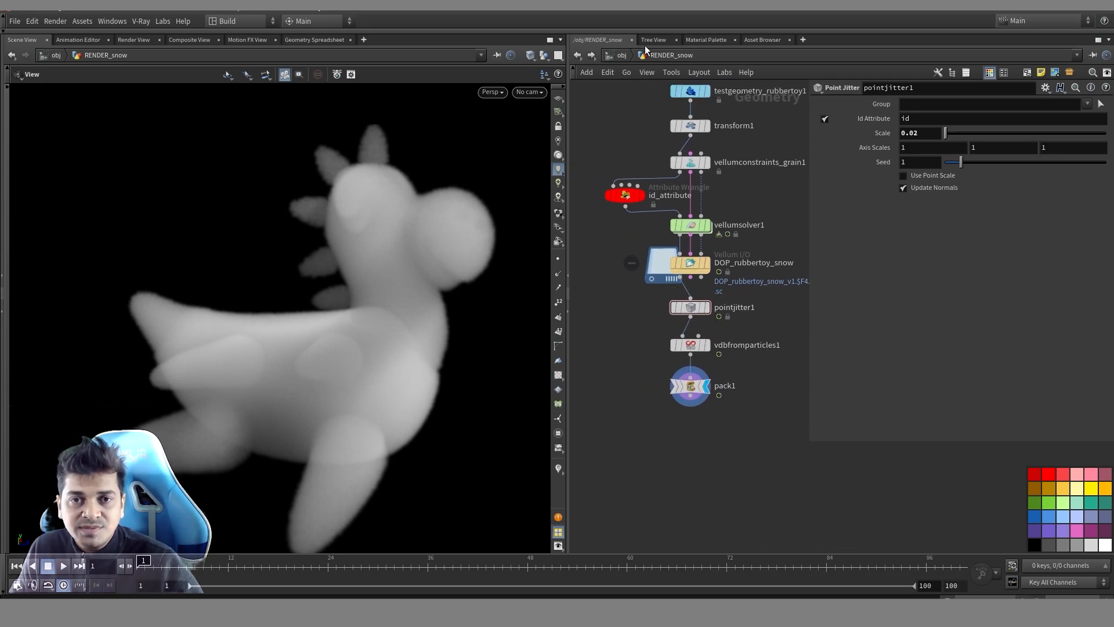
# Return to the object level, look through rendercam, and turn on the display of the ground object
pyautogui.click(621, 55)
pyautogui.click(531, 91)
pyautogui.click(552, 150)
pyautogui.click(709, 232)
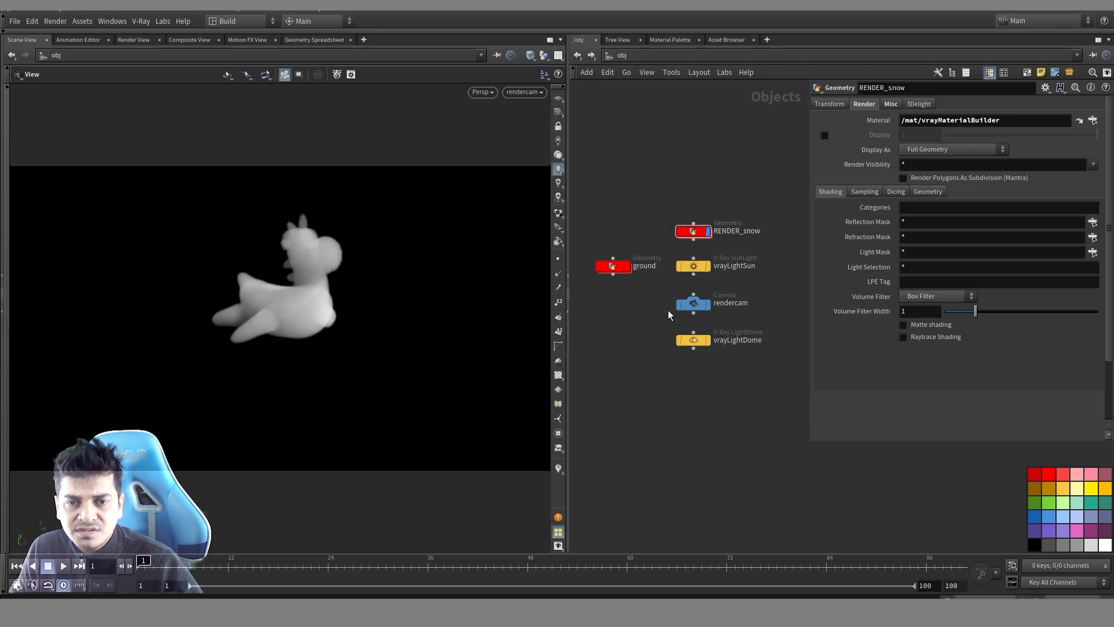
pyautogui.click(628, 265)
pyautogui.click(613, 266)
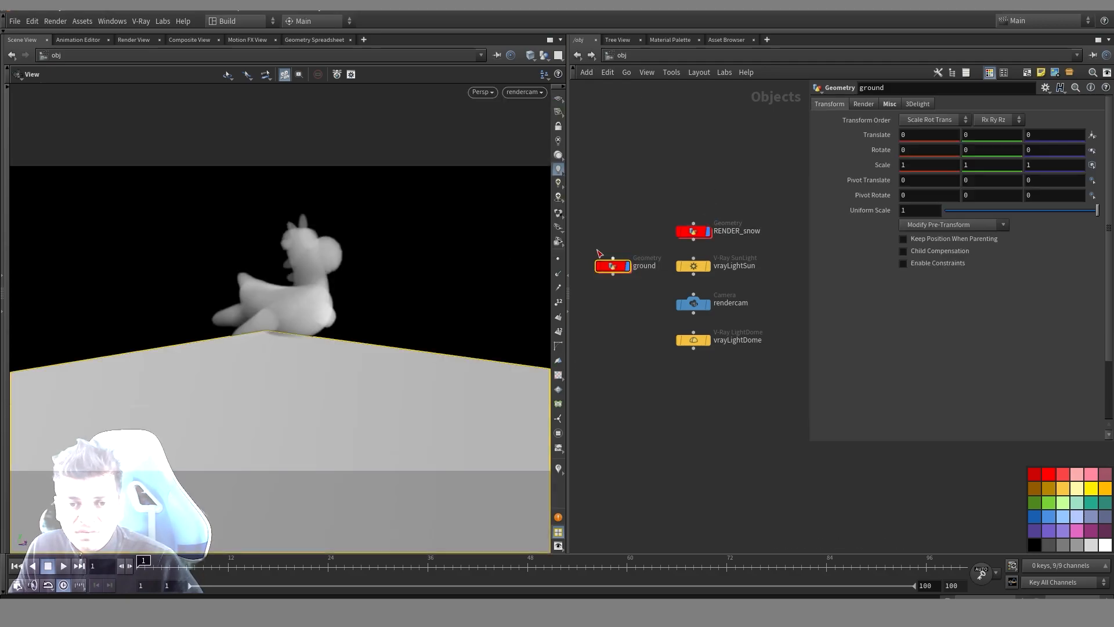
# Check the render settings of ground and RENDER_snow, and go to the vrayMaterialBuilder material assigned to RENDER_snow
pyautogui.click(866, 105)
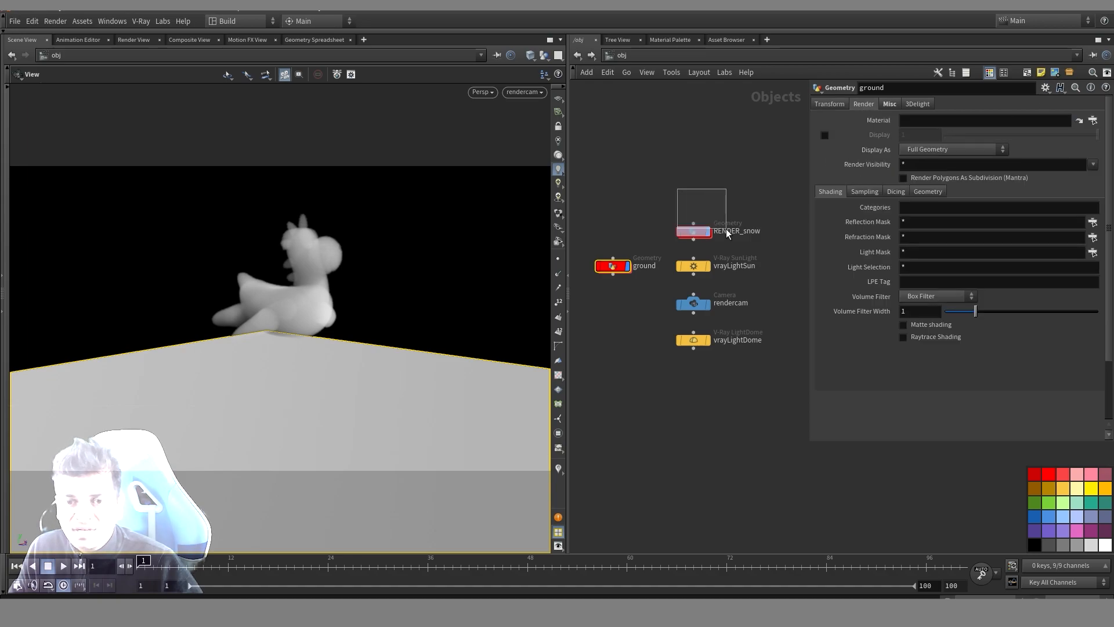
pyautogui.moveTo(725, 230); pyautogui.dragTo(726, 231)
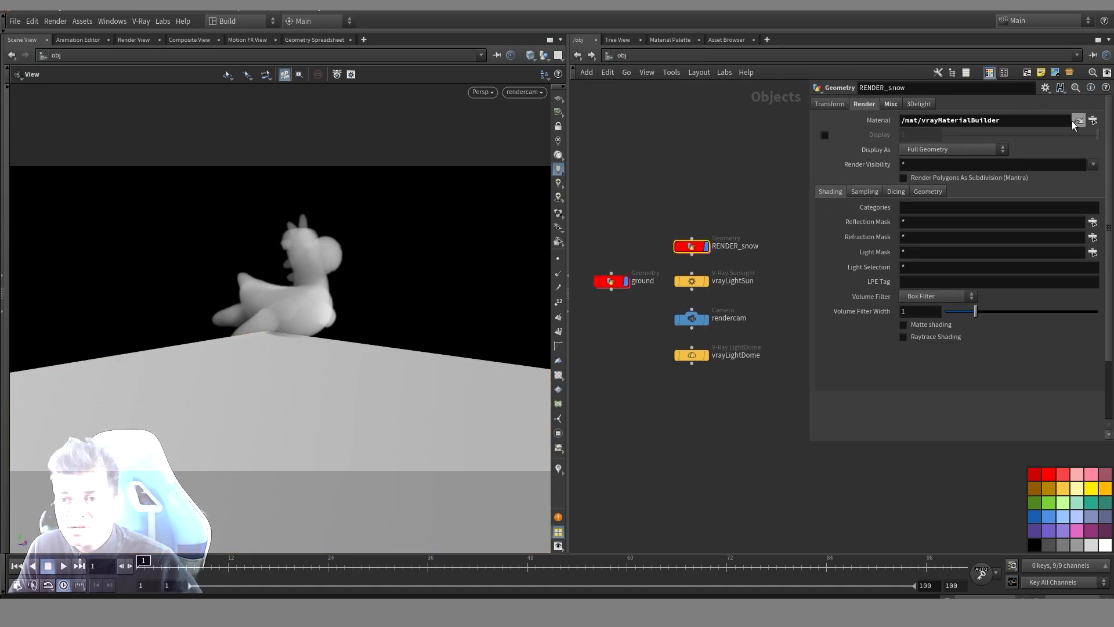
pyautogui.click(1074, 121)
pyautogui.moveTo(746, 305); pyautogui.dragTo(802, 321, button='middle')
pyautogui.moveTo(726, 302); pyautogui.dragTo(695, 233)
pyautogui.moveTo(706, 279); pyautogui.dragTo(673, 309, button='middle')
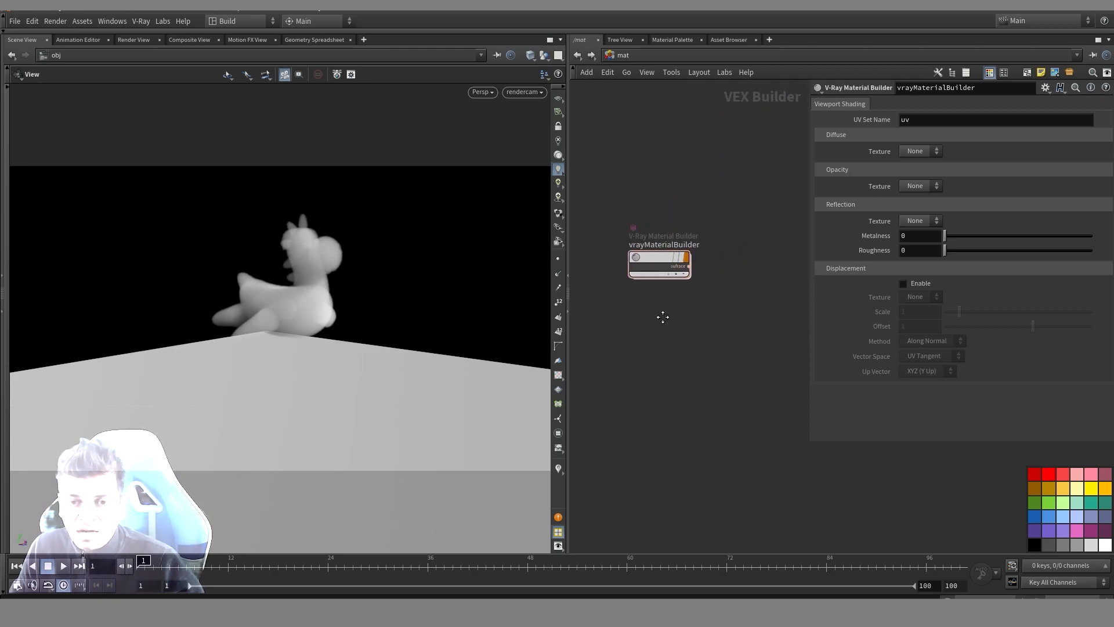
# Add a V-Ray VolumeGrid Shader in the mat network and line it up below vrayMaterialBuilder
pyautogui.press('Tab')
pyautogui.write('volume')
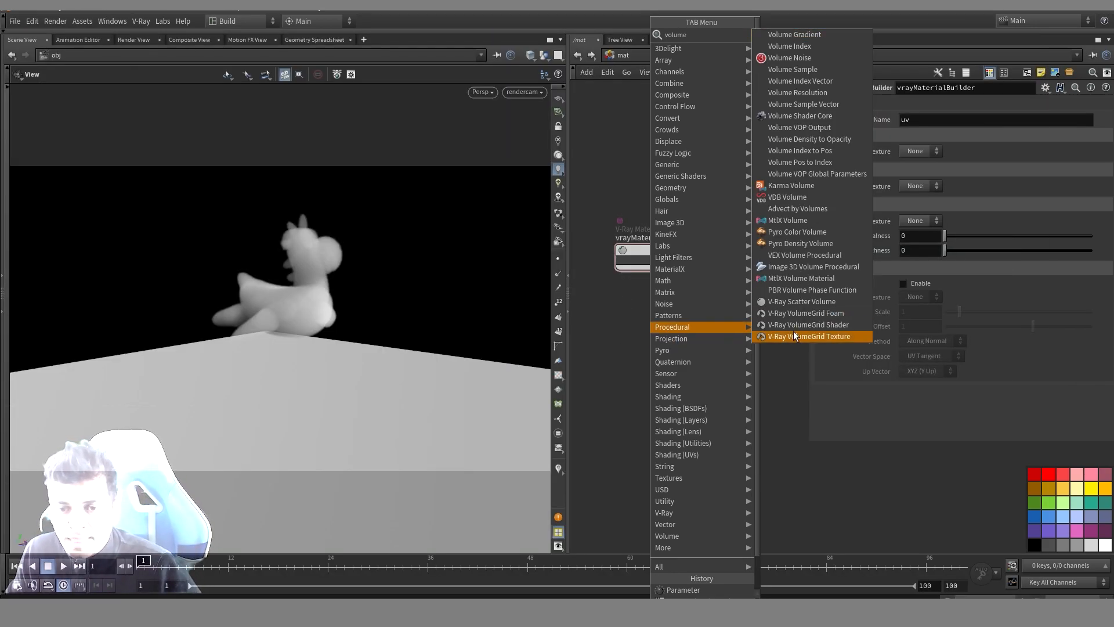
pyautogui.click(823, 326)
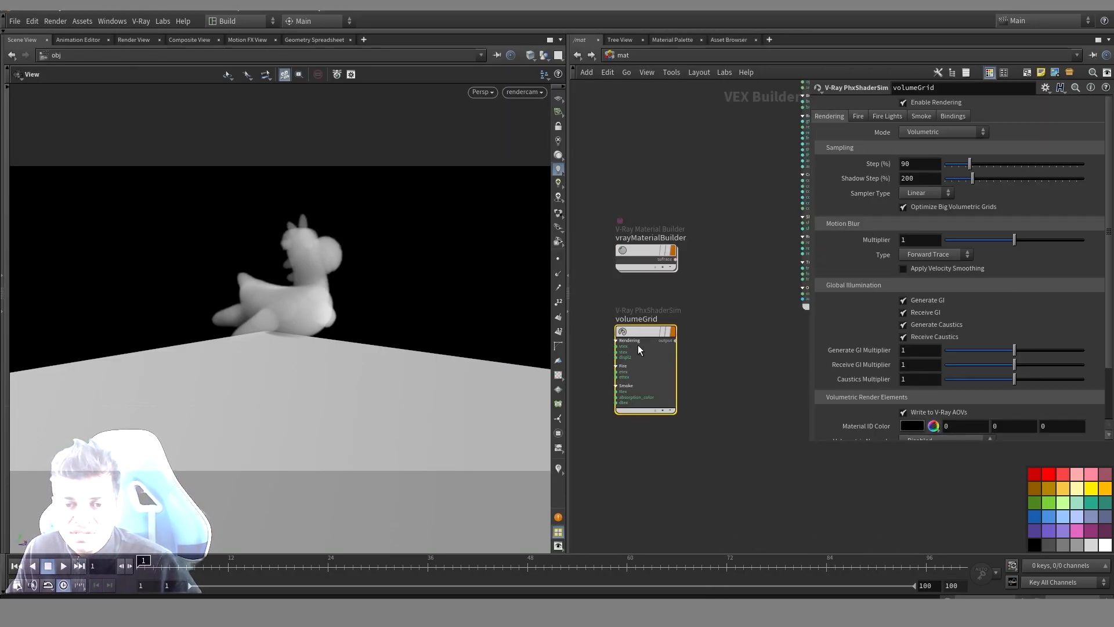
pyautogui.click(660, 320)
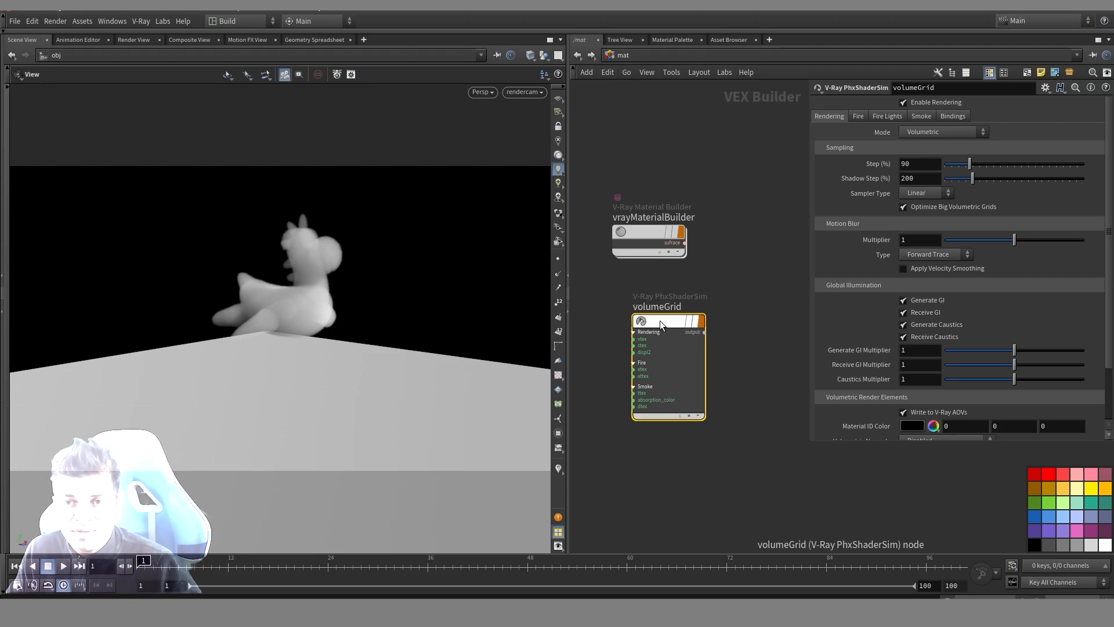
pyautogui.moveTo(646, 231); pyautogui.dragTo(666, 192)
pyautogui.moveTo(673, 314); pyautogui.dragTo(673, 280)
pyautogui.moveTo(673, 279)
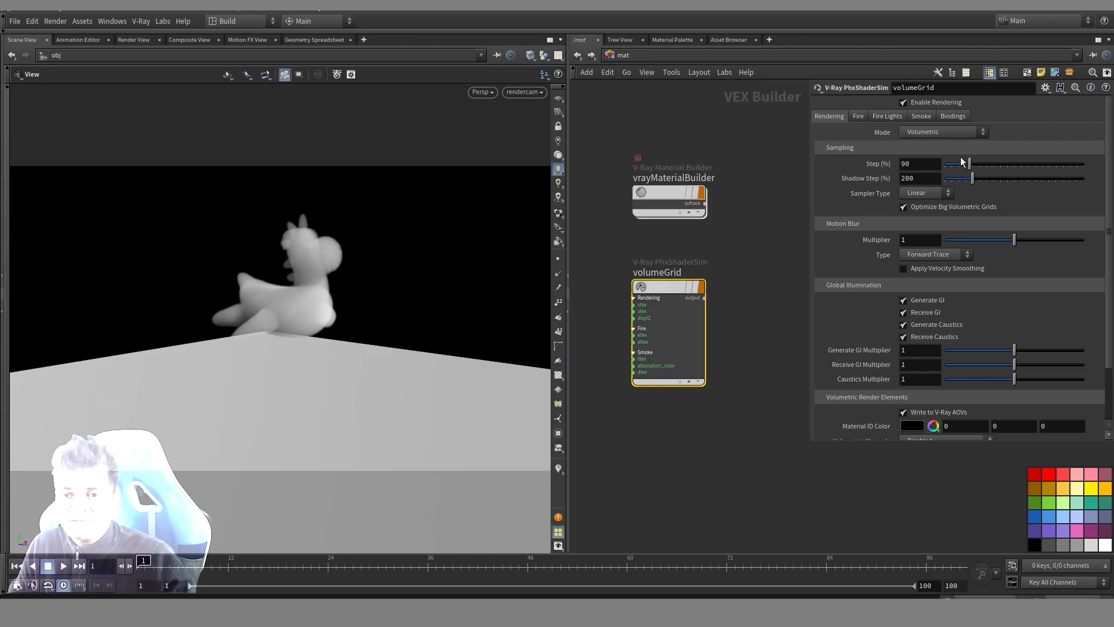
# Look through the fire, sampling and global illumination defaults of the new volumeGrid shader, and delete that node
pyautogui.click(887, 115)
pyautogui.click(858, 116)
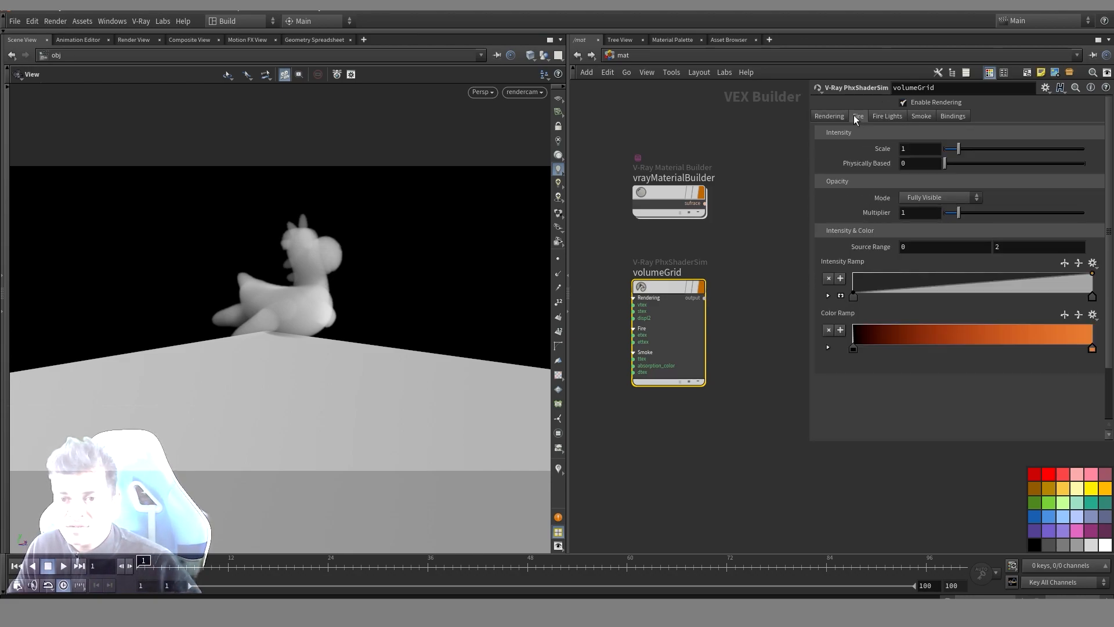
pyautogui.click(828, 115)
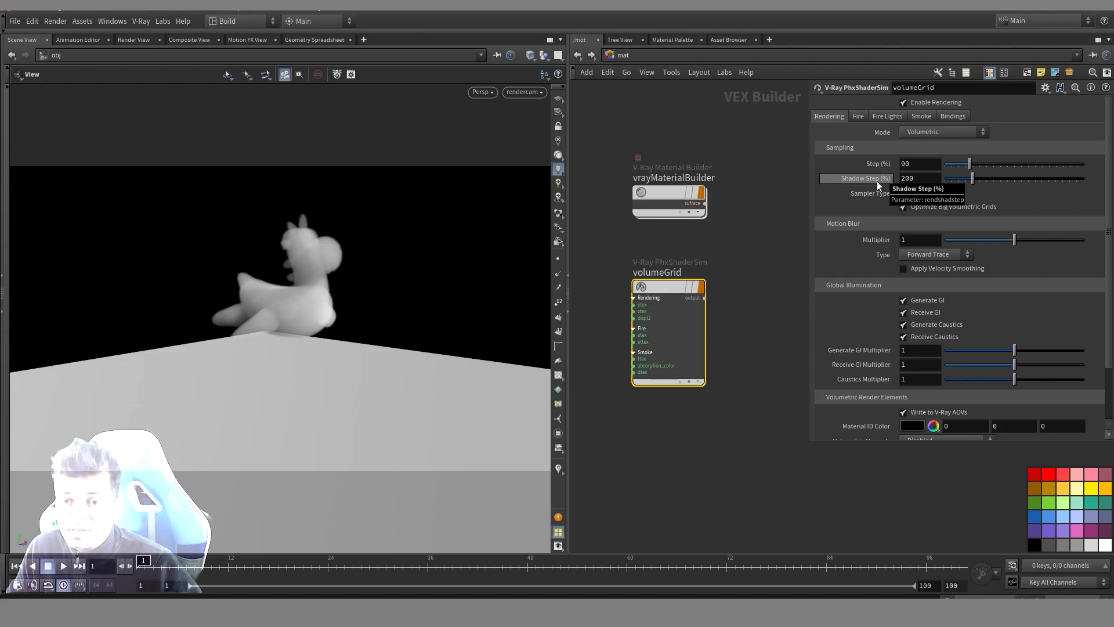
pyautogui.click(922, 163)
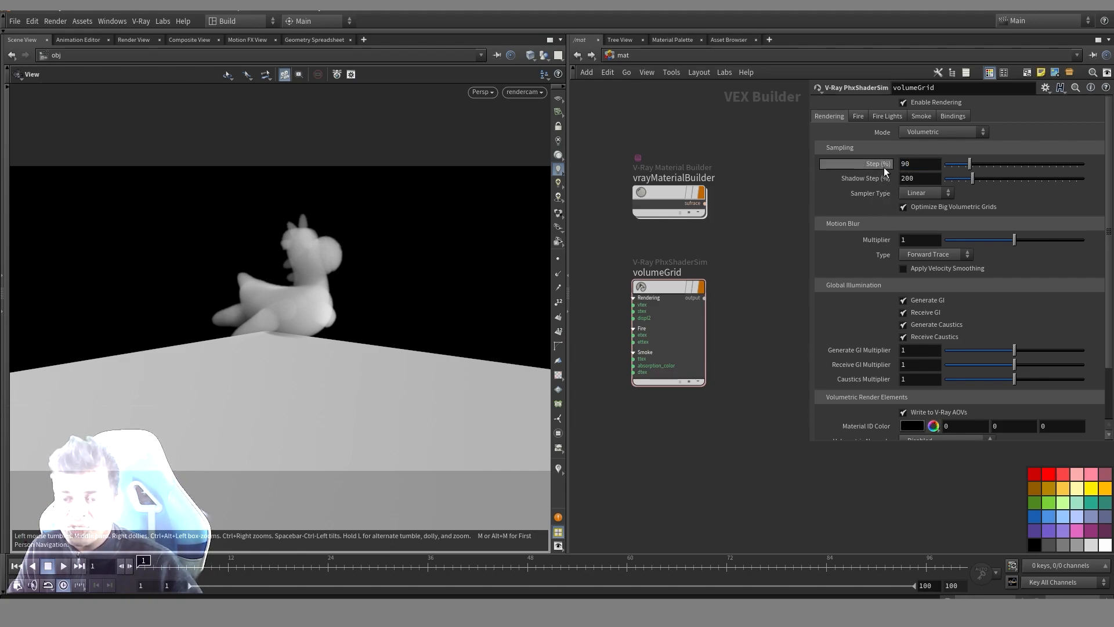
pyautogui.scroll(-3, 979, 250)
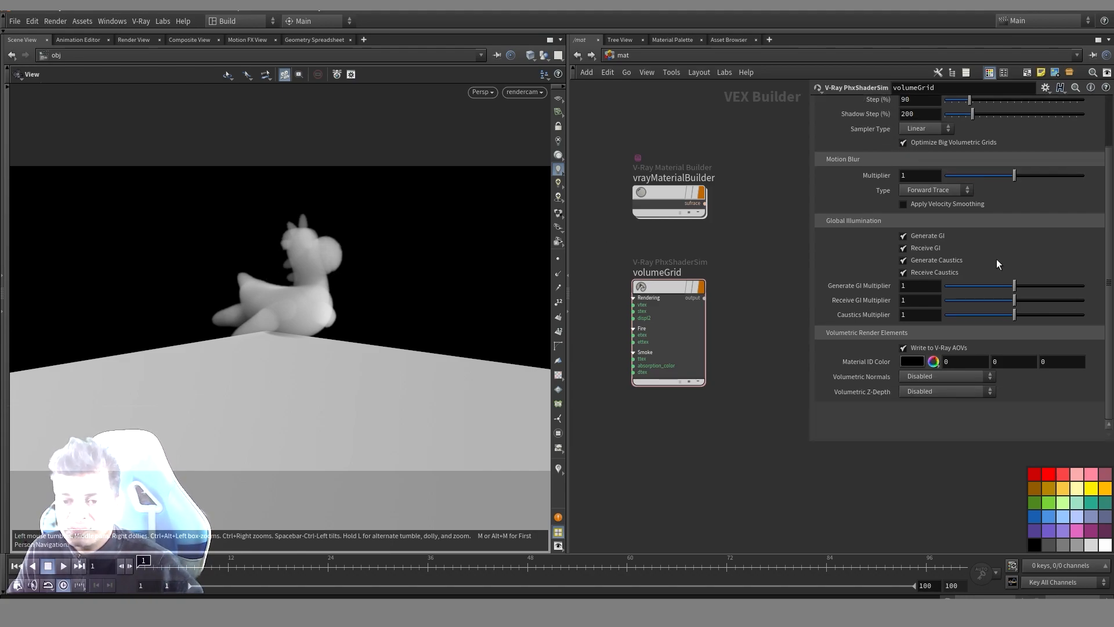
pyautogui.scroll(3, 1001, 267)
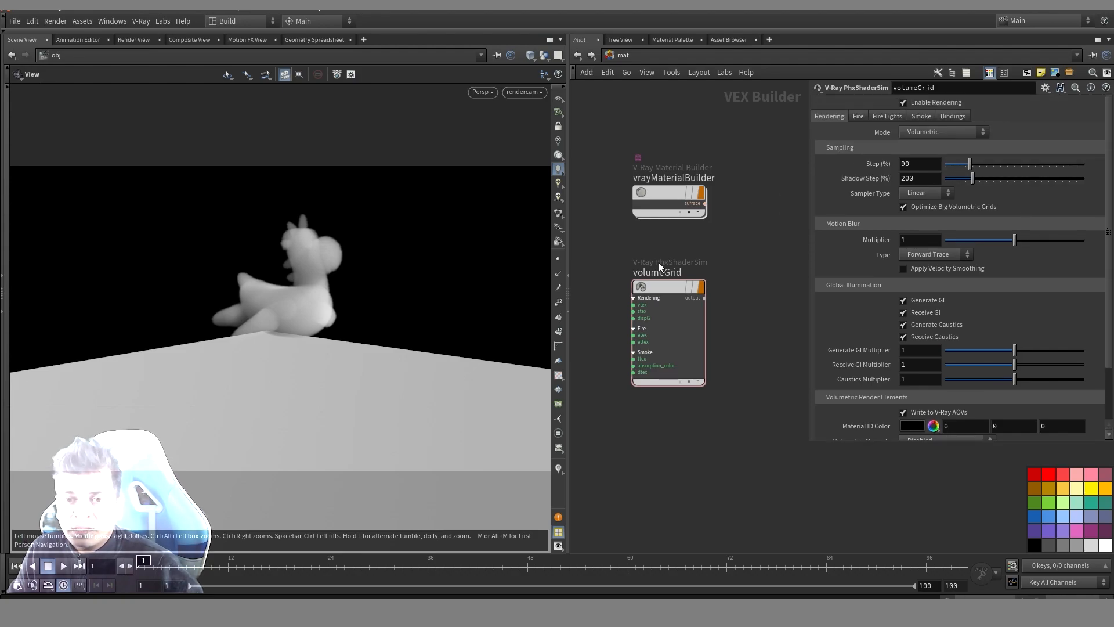
pyautogui.press('Delete')
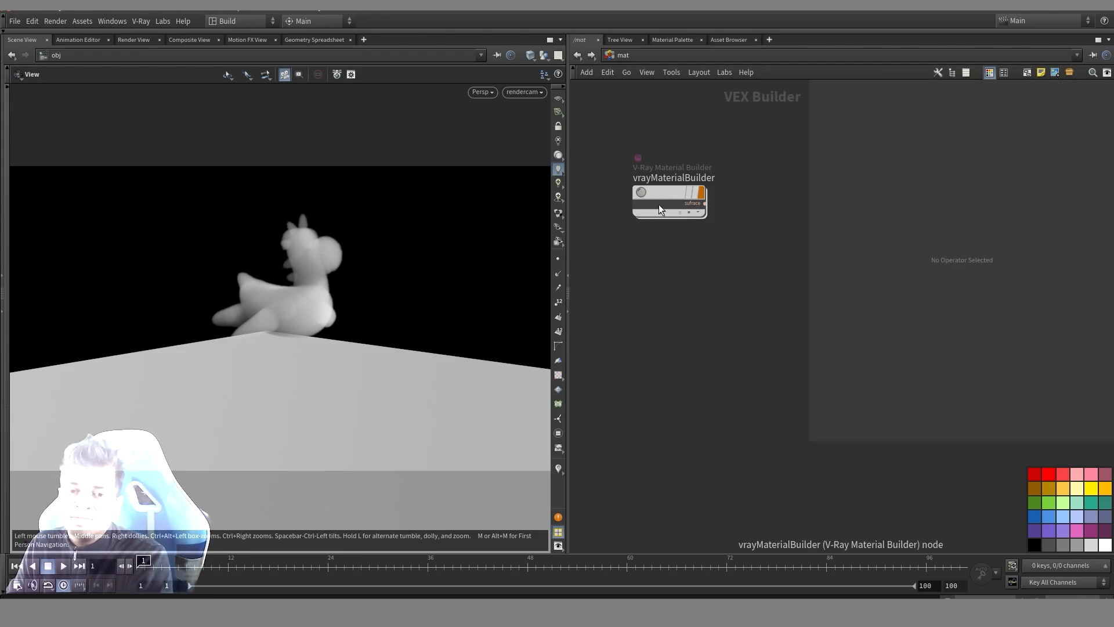
# Enter vrayMaterialBuilder and review the fire and smoke settings of the volumeGrid shader feeding vrayOutput
pyautogui.doubleClick(659, 204)
pyautogui.moveTo(726, 230); pyautogui.dragTo(699, 210, button='middle')
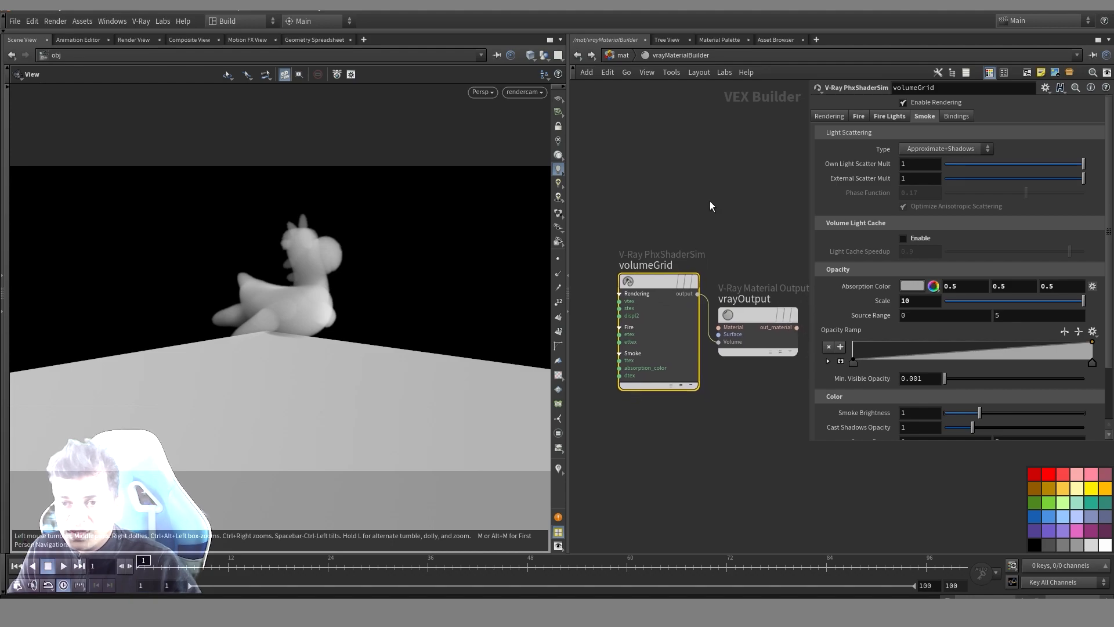
pyautogui.click(858, 116)
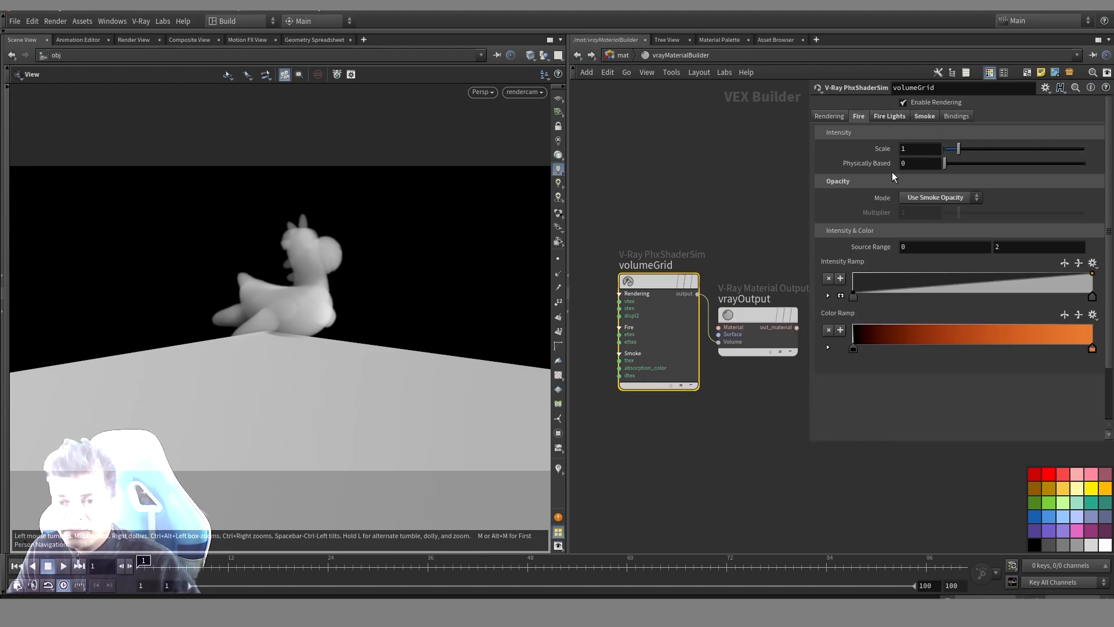
pyautogui.click(897, 116)
pyautogui.click(867, 117)
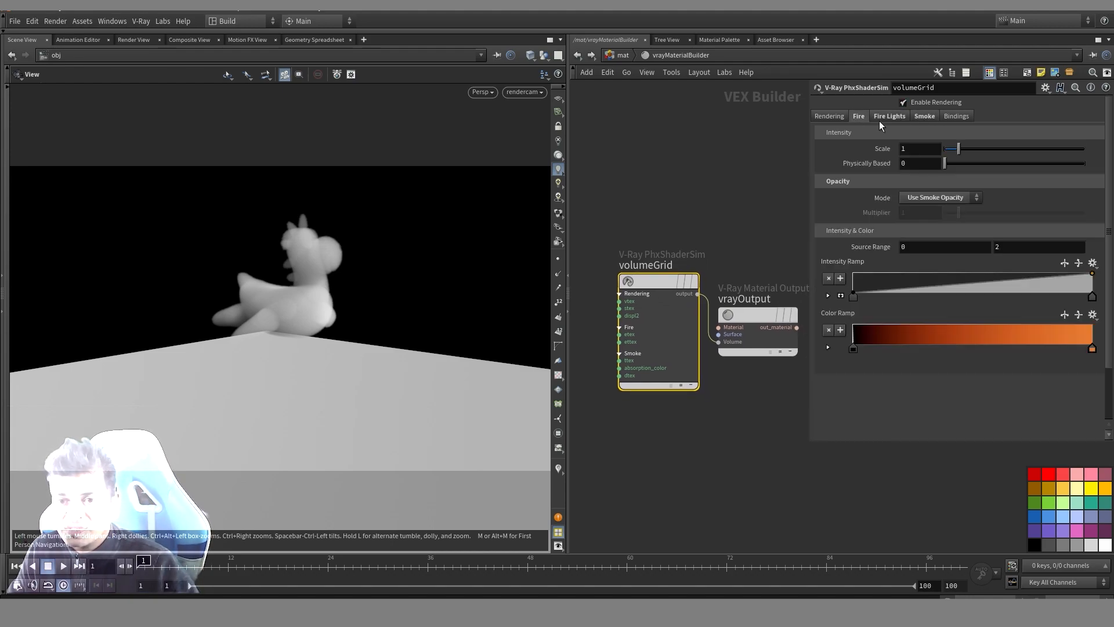
pyautogui.click(923, 117)
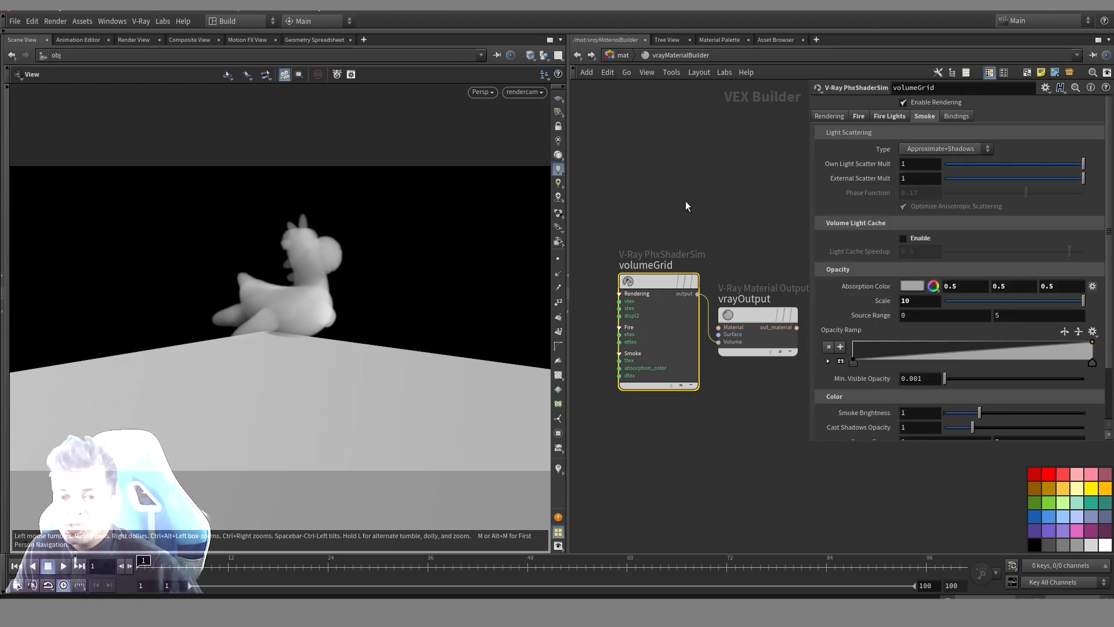
# Try the Approximate light scattering type for the volumeGrid smoke and set it back to Approximate+Shadows
pyautogui.click(976, 151)
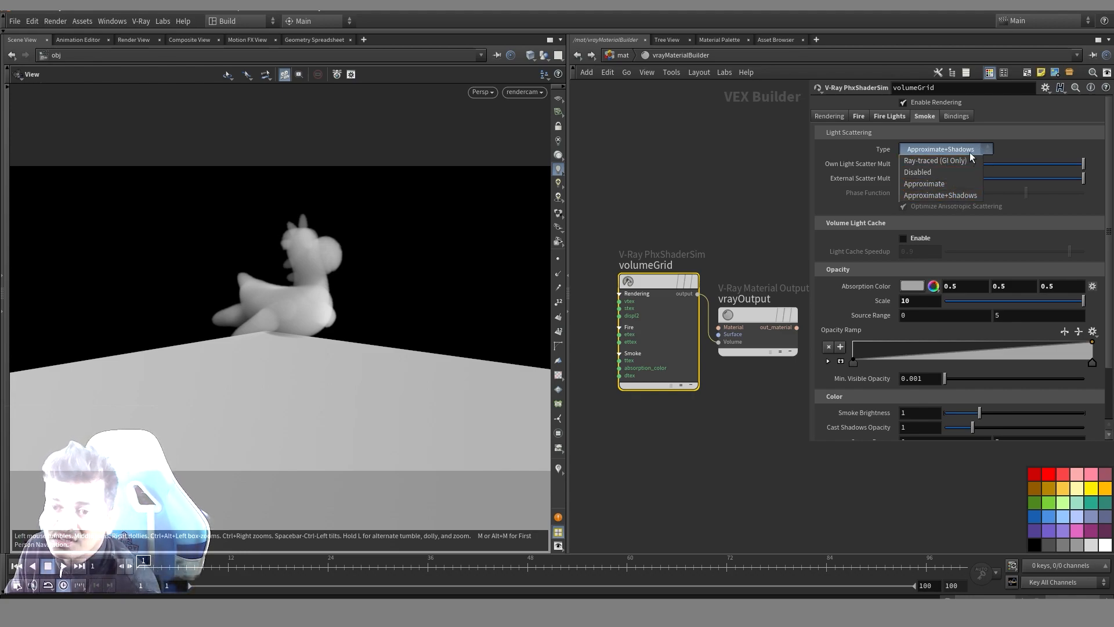
pyautogui.click(955, 196)
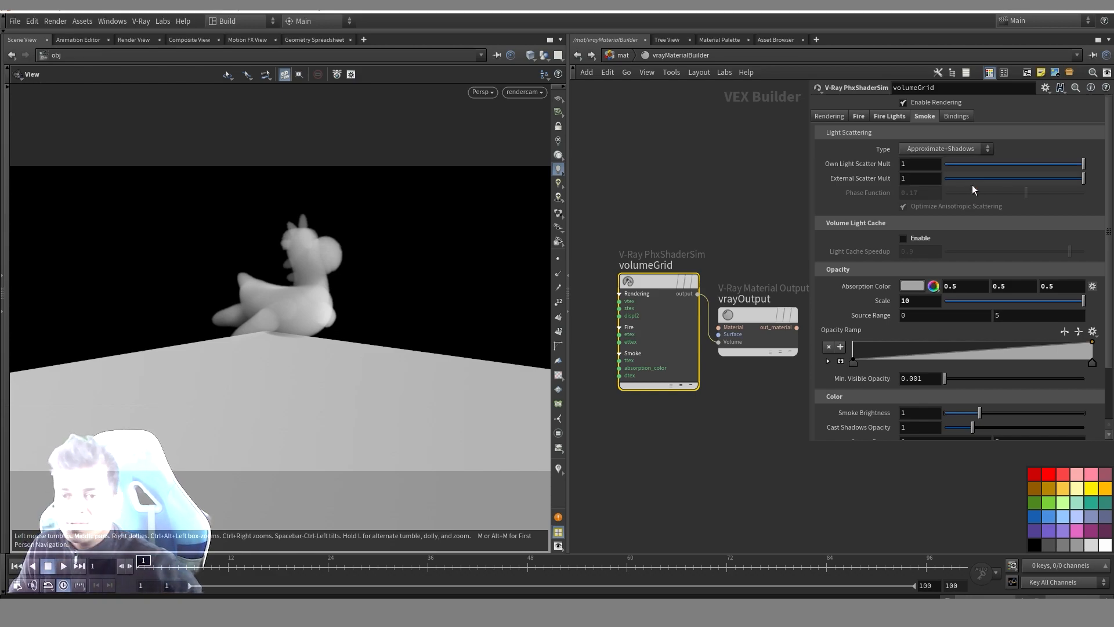
pyautogui.click(719, 206)
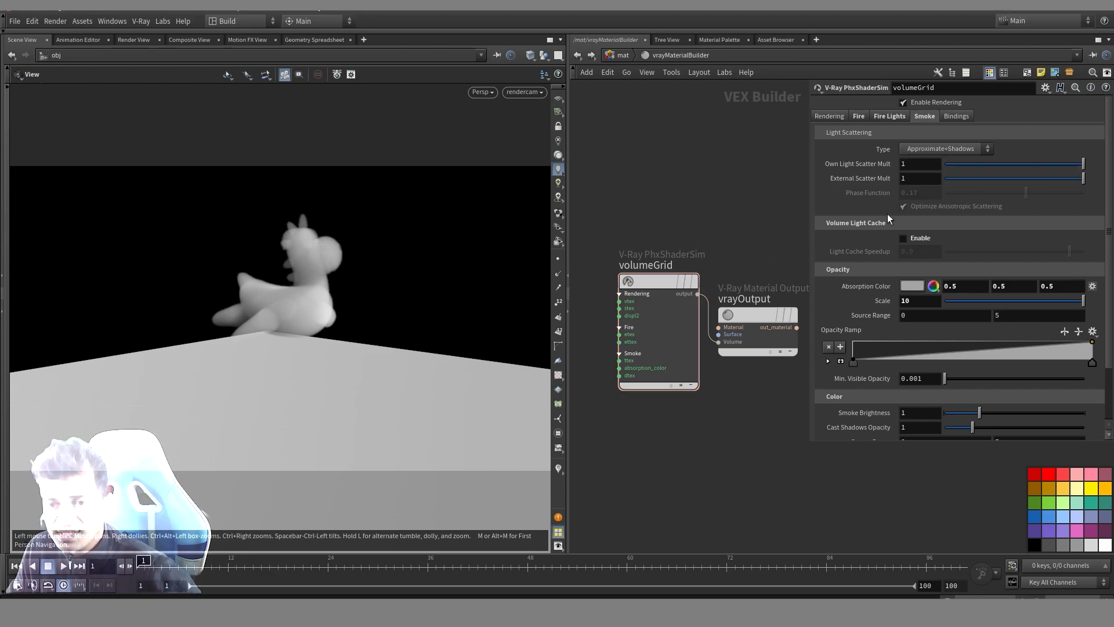
pyautogui.click(951, 149)
pyautogui.click(928, 182)
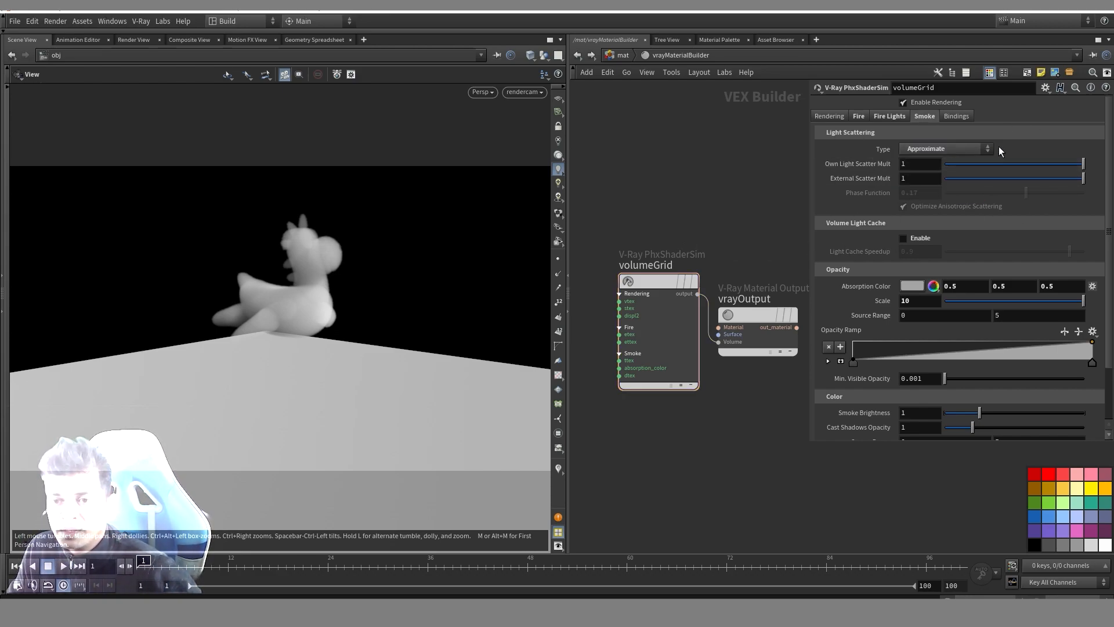
pyautogui.click(961, 149)
pyautogui.click(956, 196)
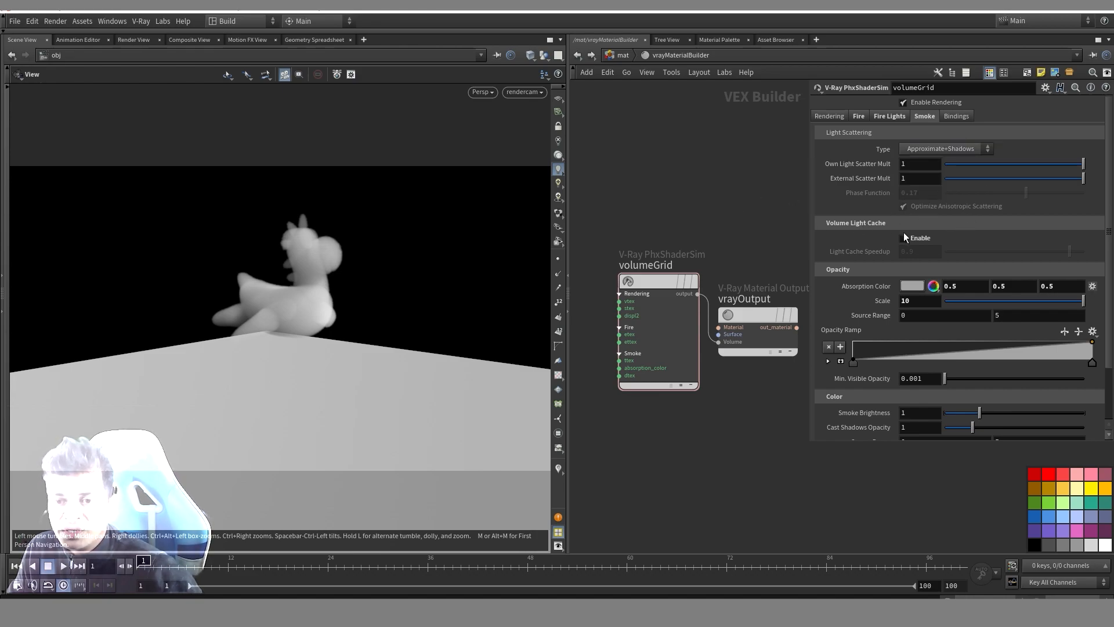
# Move volumeGrid slightly away from vrayOutput and inspect its smoke absorption color in the color editor
pyautogui.moveTo(672, 280); pyautogui.dragTo(655, 280)
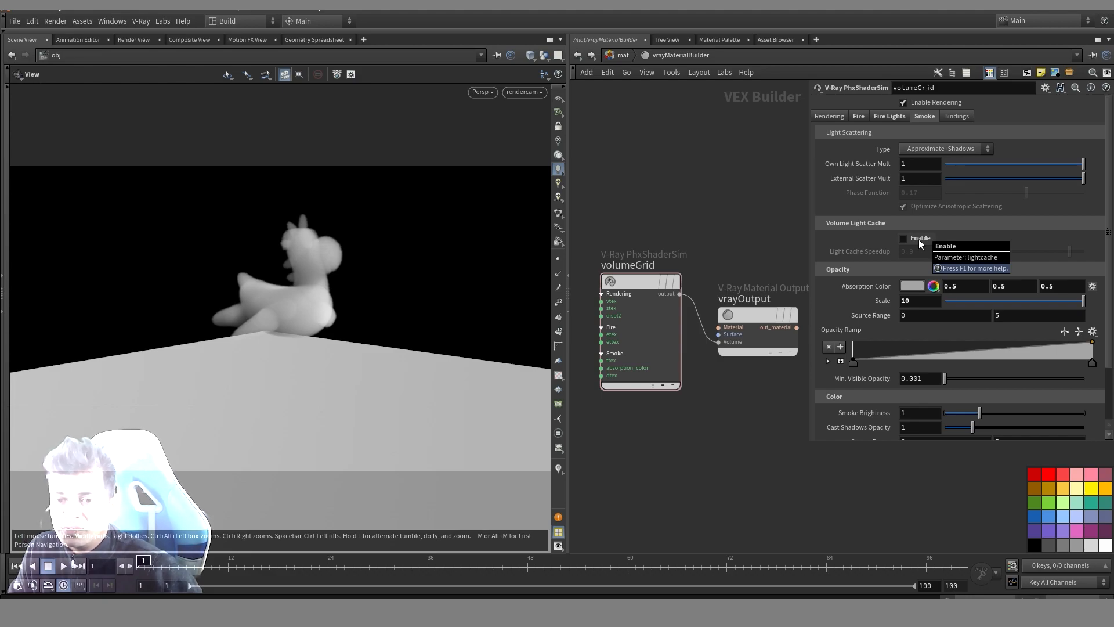
pyautogui.moveTo(687, 228); pyautogui.dragTo(680, 146, button='middle')
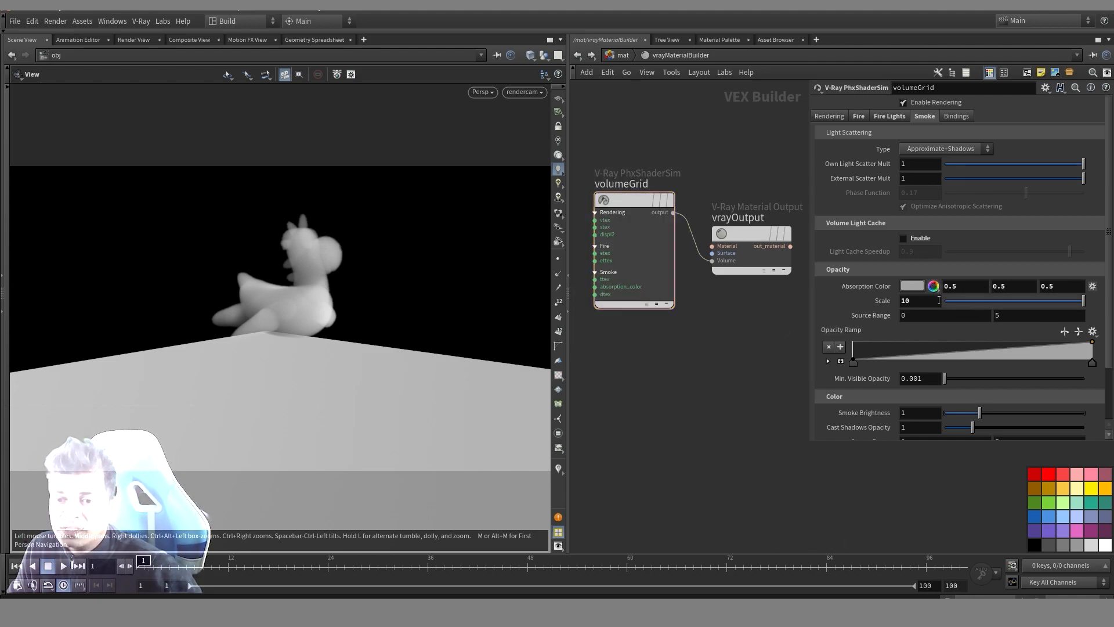
pyautogui.click(912, 286)
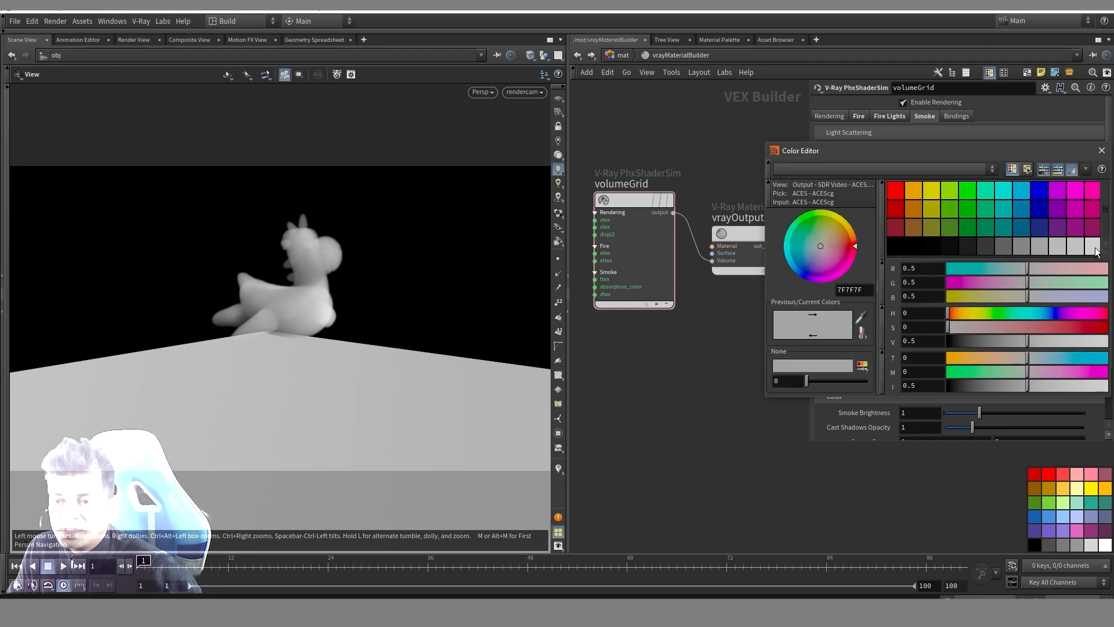
pyautogui.click(1101, 150)
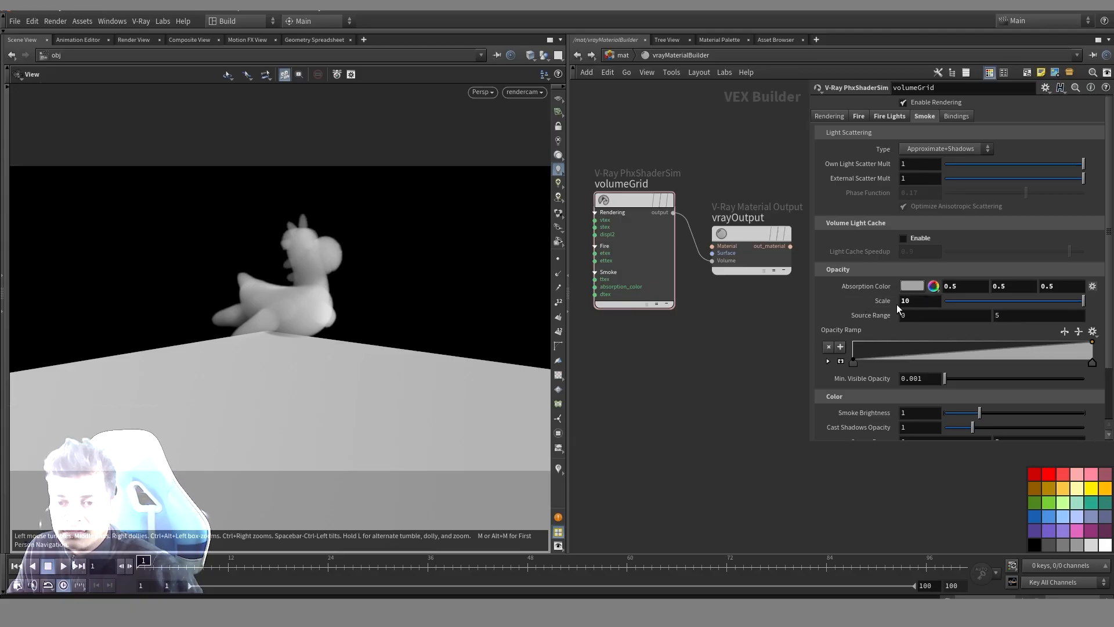
# Examine the smoke opacity and color settings of volumeGrid, including the opacity ramp, smoke brightness and color ramp
pyautogui.scroll(-3, 917, 295)
pyautogui.scroll(3, 917, 278)
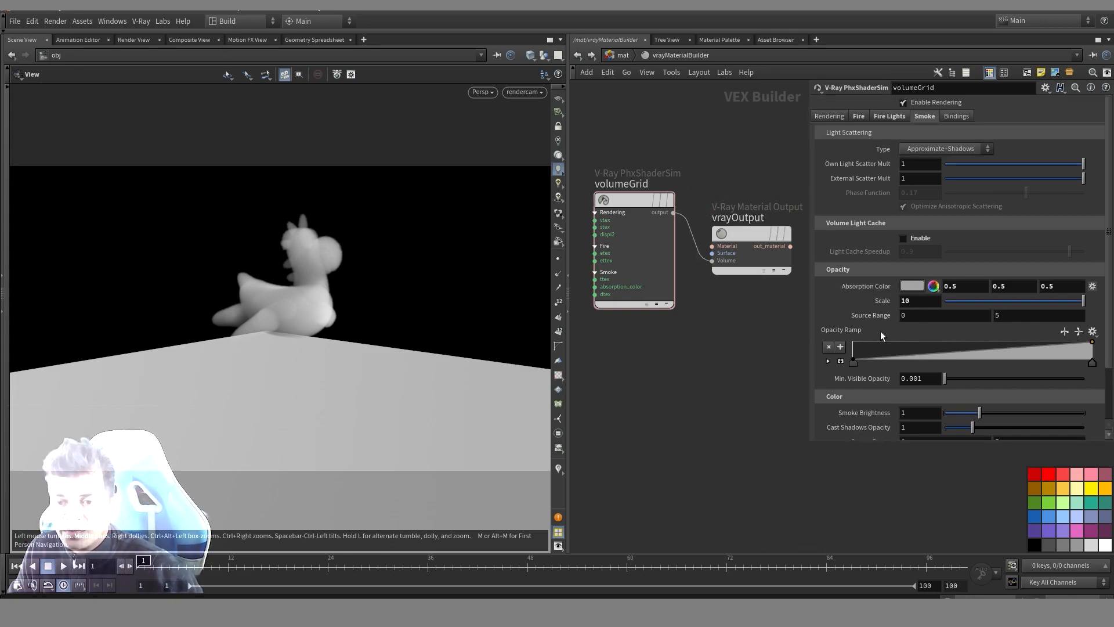
pyautogui.scroll(-2, 841, 343)
pyautogui.scroll(3, 755, 327)
pyautogui.scroll(-4, 754, 329)
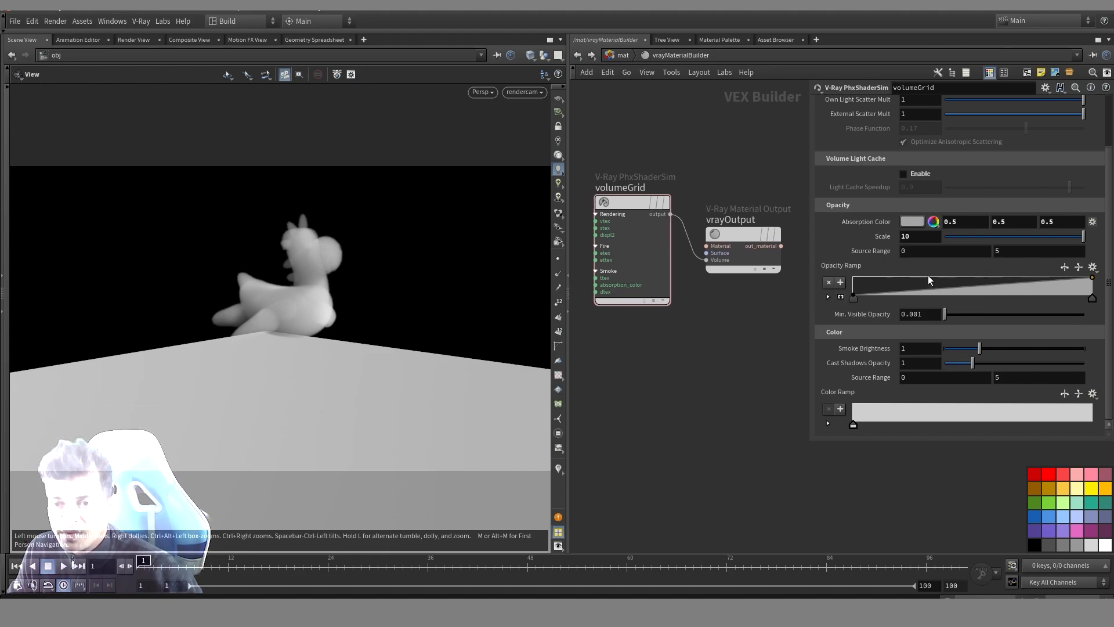
pyautogui.scroll(2, 929, 278)
pyautogui.scroll(-2, 973, 151)
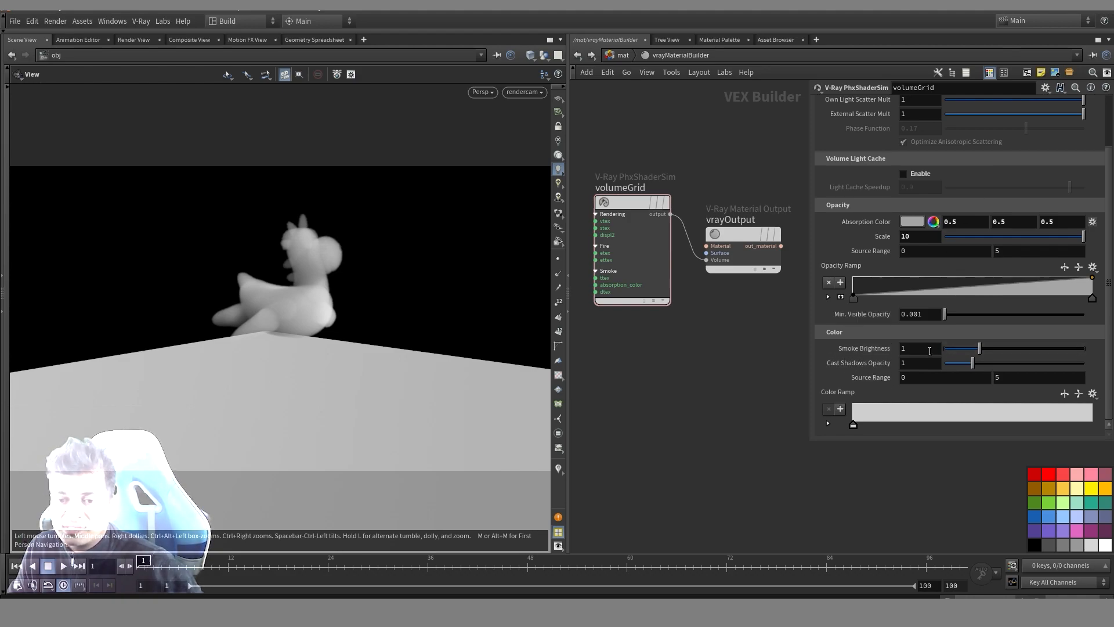
pyautogui.scroll(2, 955, 350)
pyautogui.scroll(-2, 856, 402)
pyautogui.scroll(2, 955, 325)
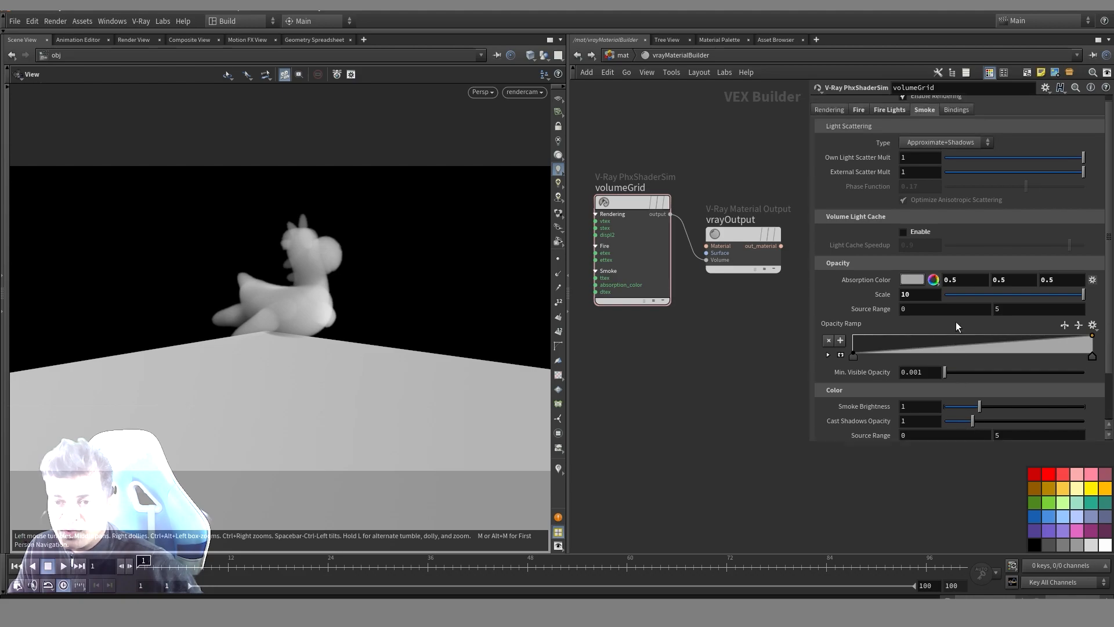
# Try the Ray-traced (GI Only) light scattering type for the volumeGrid smoke and set it back to Approximate+Shadows
pyautogui.click(943, 143)
pyautogui.click(942, 161)
pyautogui.scroll(-2, 984, 208)
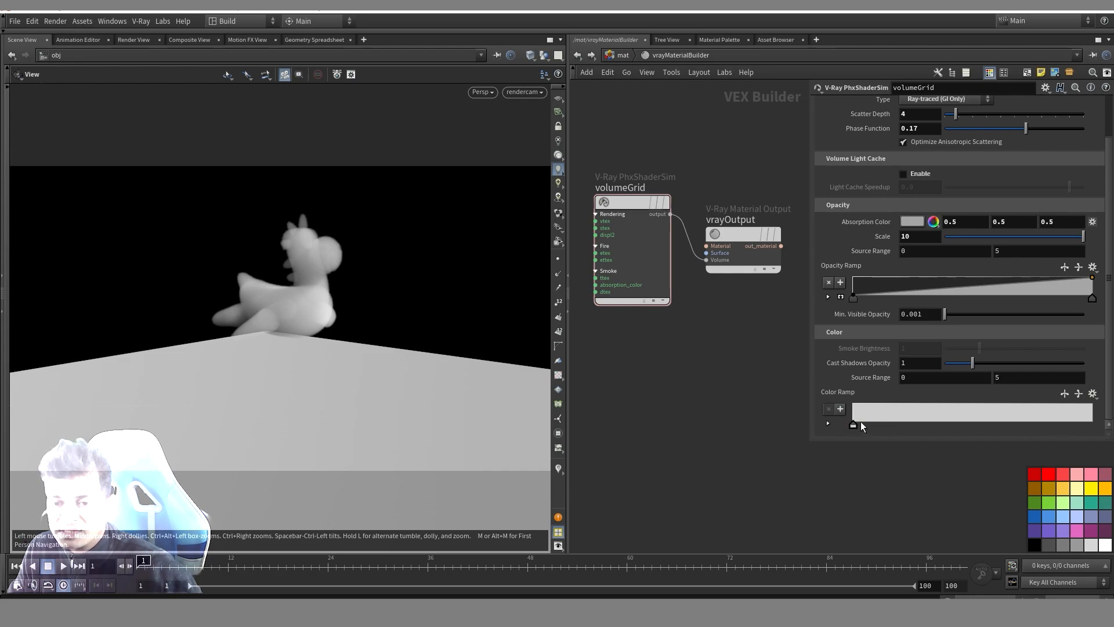
pyautogui.scroll(2, 993, 194)
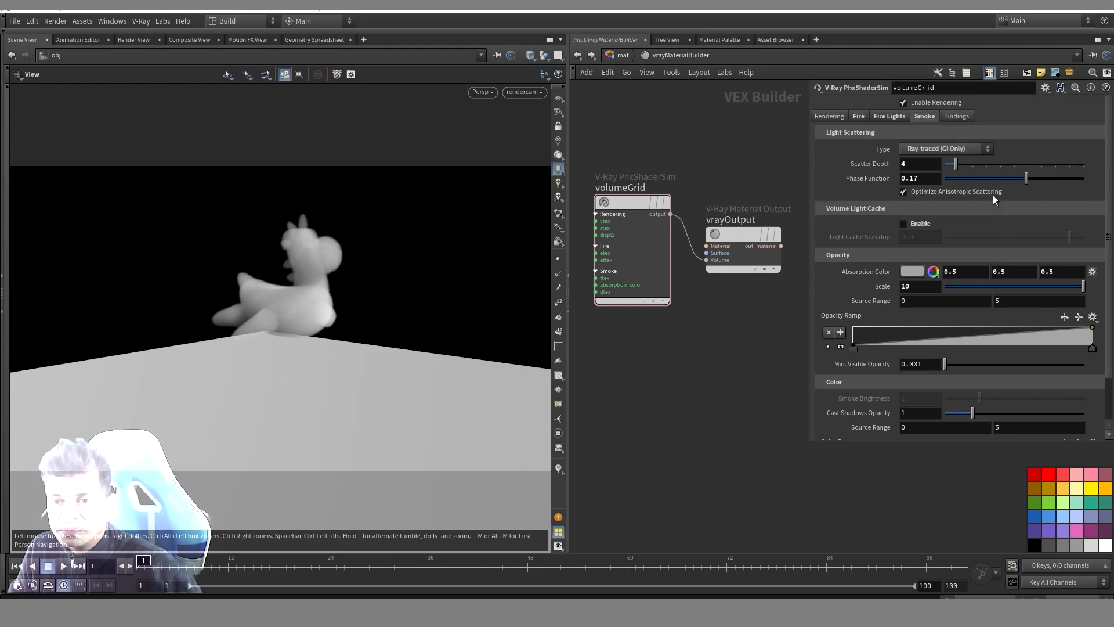
pyautogui.click(957, 151)
pyautogui.click(1056, 152)
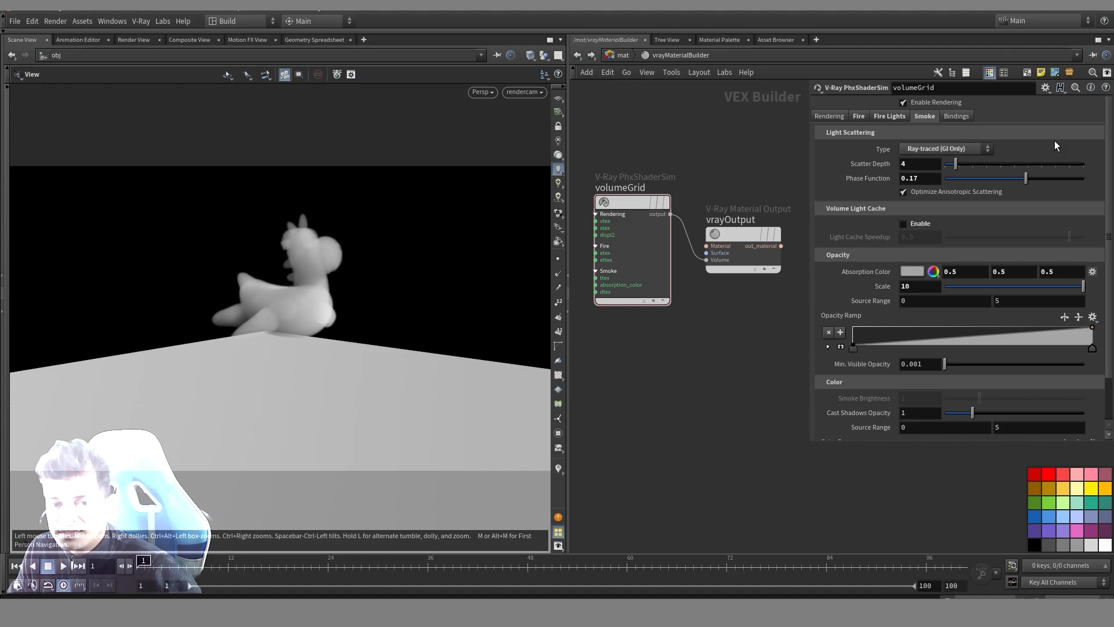
pyautogui.click(969, 148)
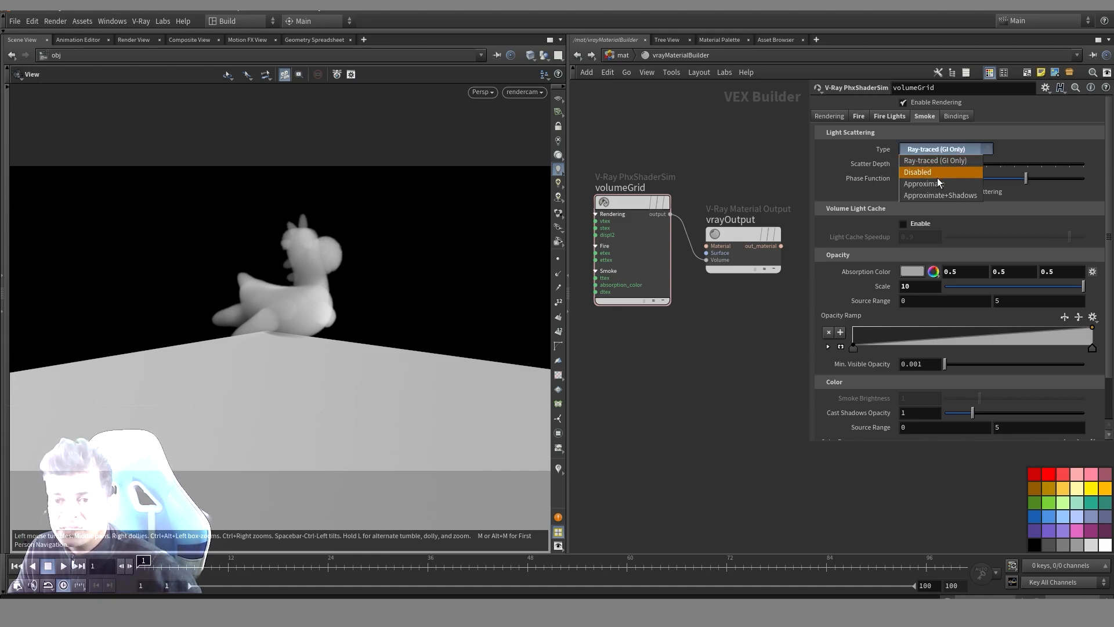
pyautogui.click(959, 199)
pyautogui.scroll(-2, 1064, 234)
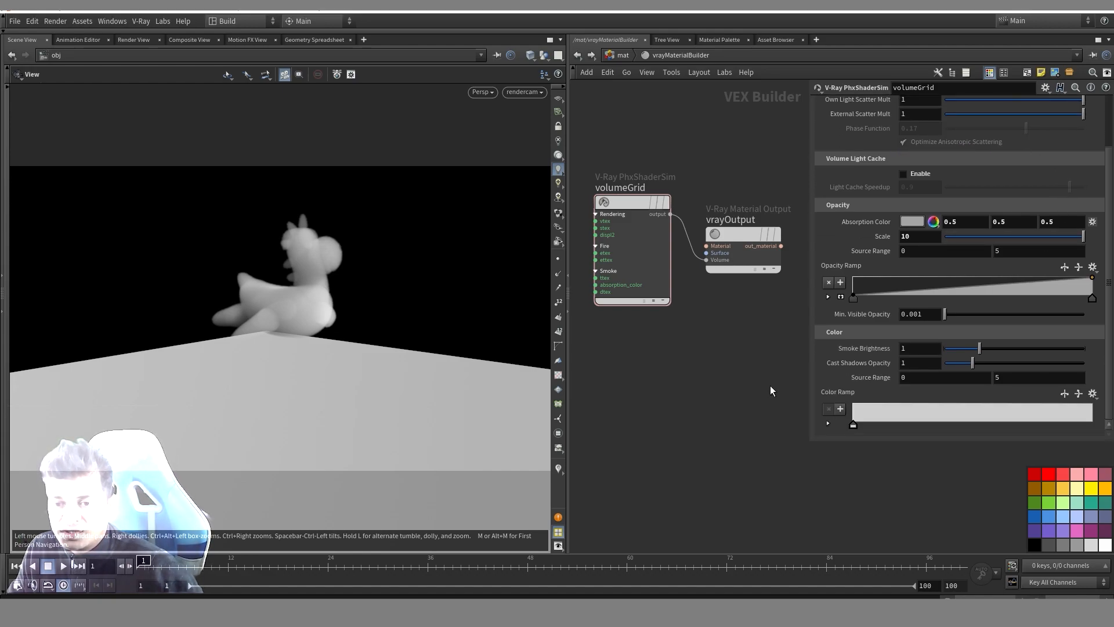
# Compare the light scattering type of volumeGrid with its smoke opacity and color settings
pyautogui.scroll(3, 952, 164)
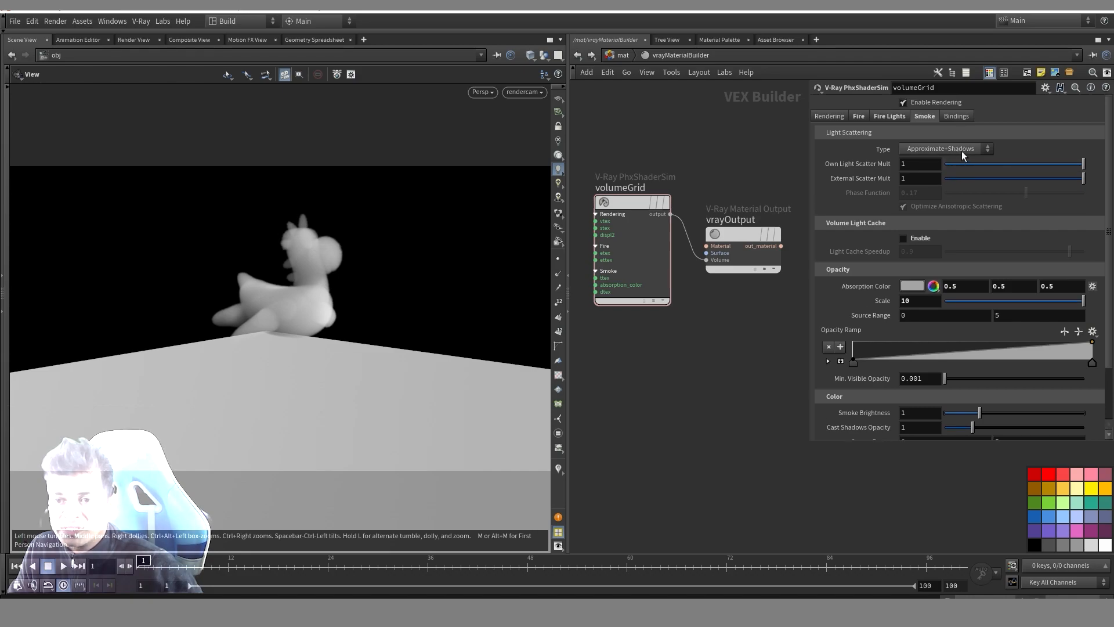
pyautogui.scroll(-3, 973, 152)
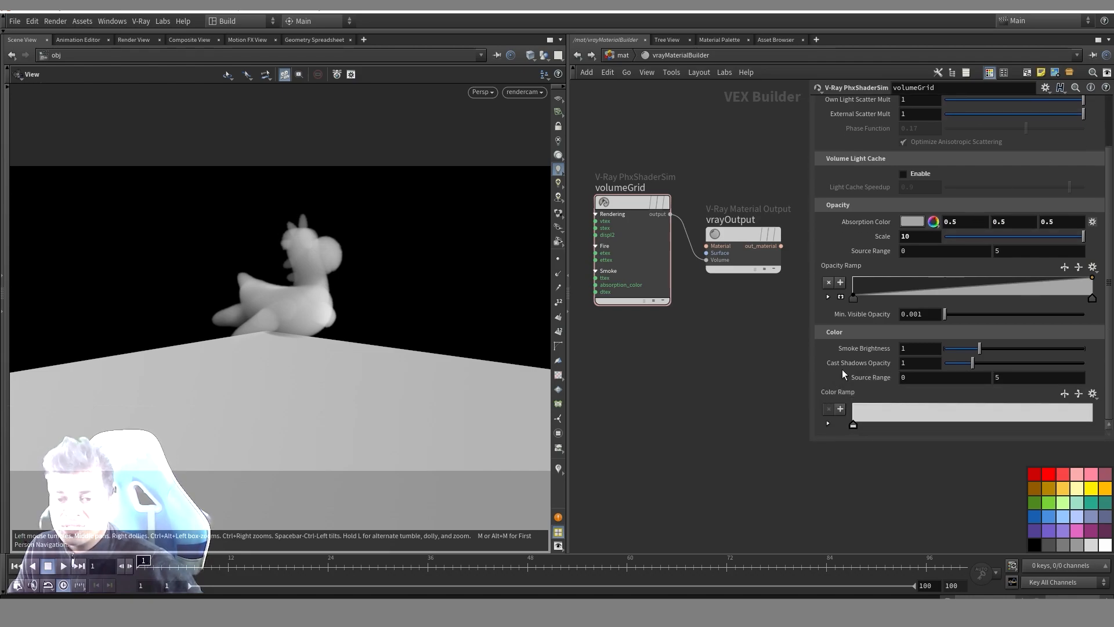
pyautogui.scroll(3, 998, 193)
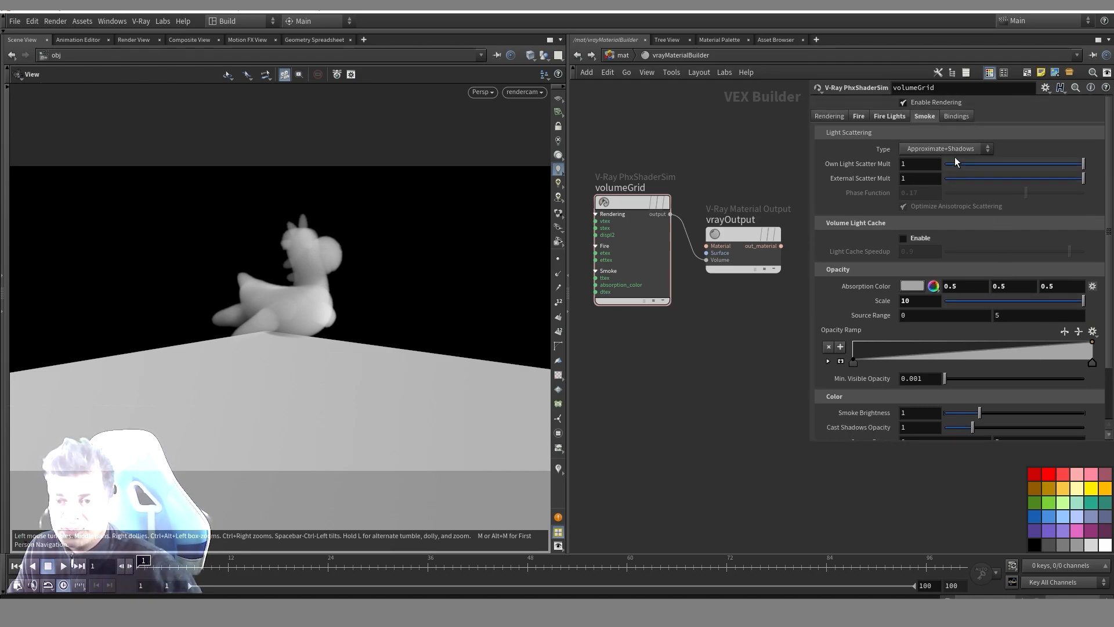
pyautogui.click(968, 150)
pyautogui.click(635, 383)
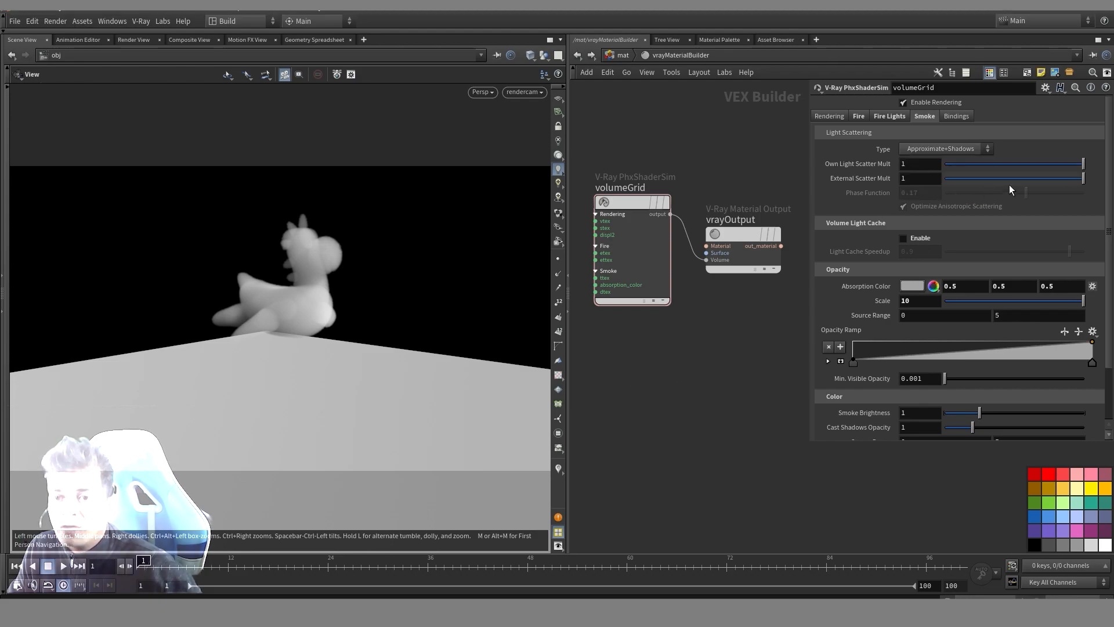
pyautogui.scroll(-3, 1057, 194)
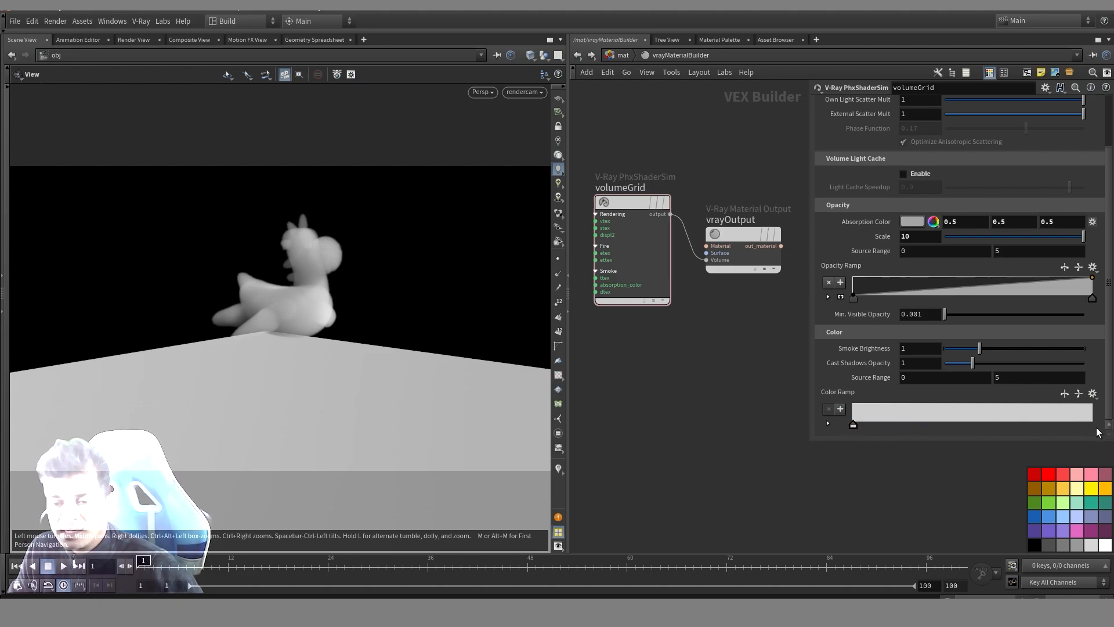
# Reset the smoke color ramp of volumeGrid to its default
pyautogui.keyDown('ctrl'); pyautogui.middleClick(845, 395); pyautogui.keyUp('ctrl')
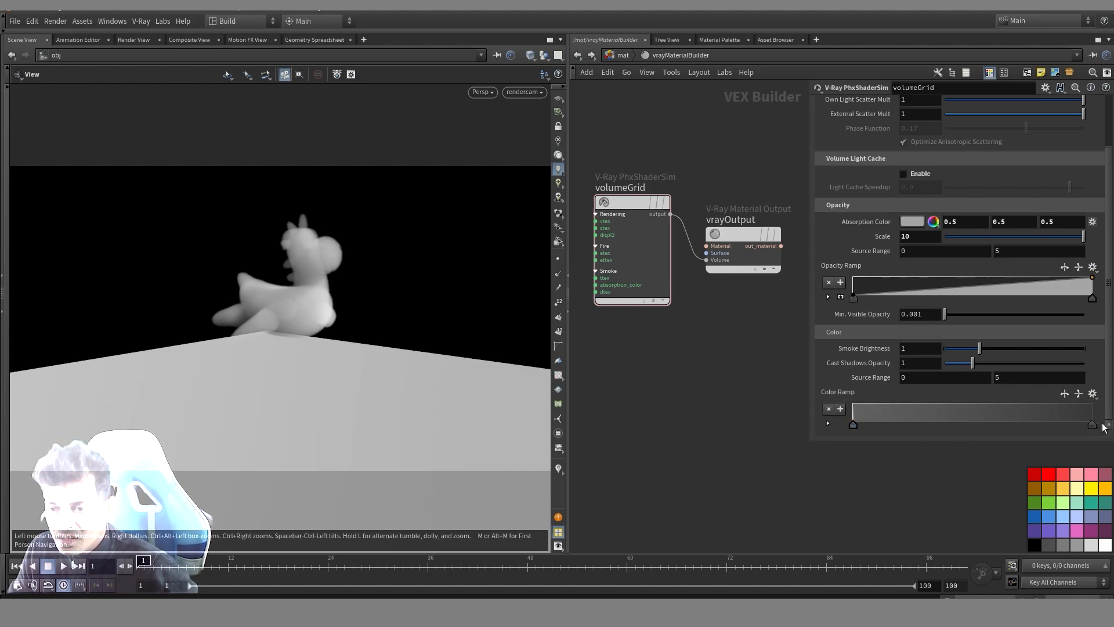
pyautogui.scroll(3, 1039, 287)
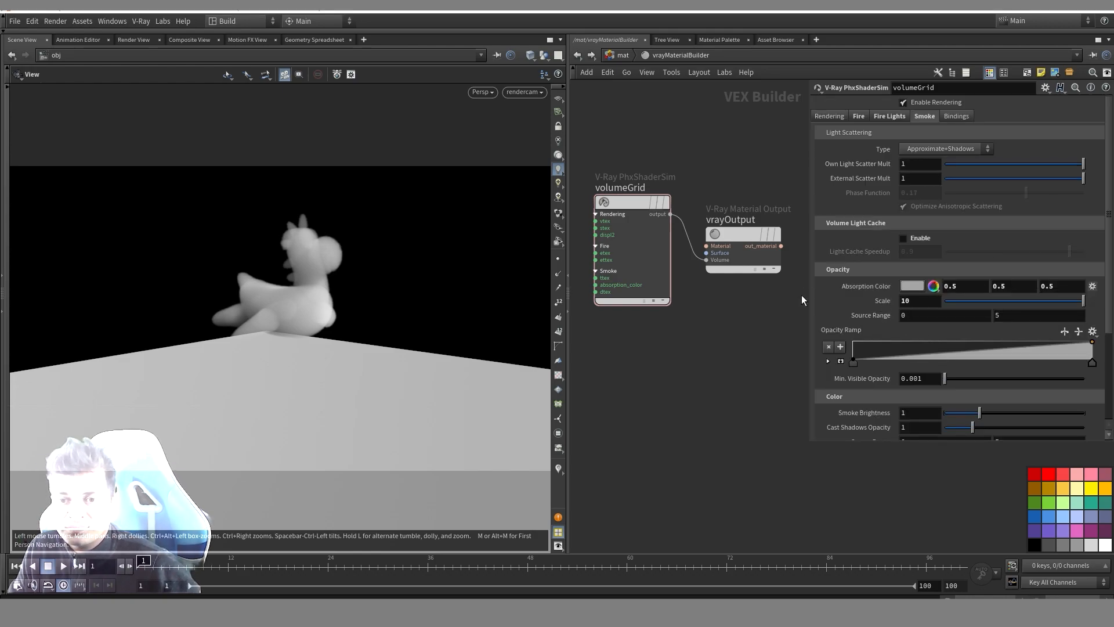
pyautogui.scroll(2, 733, 348)
pyautogui.scroll(-3, 732, 349)
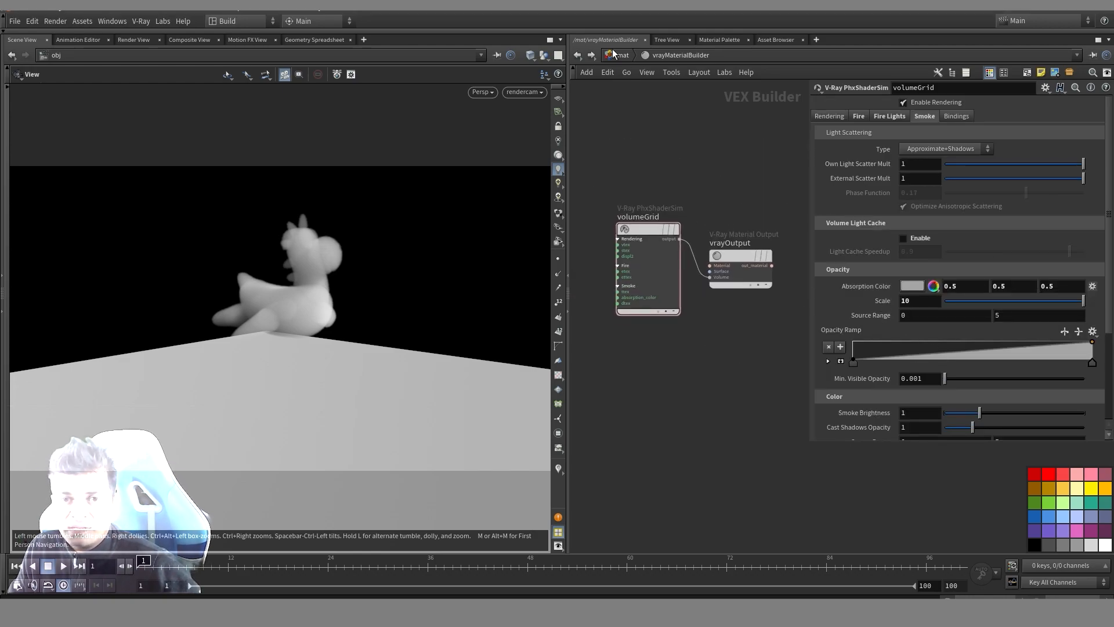
# Go to the obj network, enlarge the parameter area and examine vrayLightSun's settings down to its atmospherics contribution
pyautogui.click(613, 53)
pyautogui.click(614, 53)
pyautogui.click(635, 106)
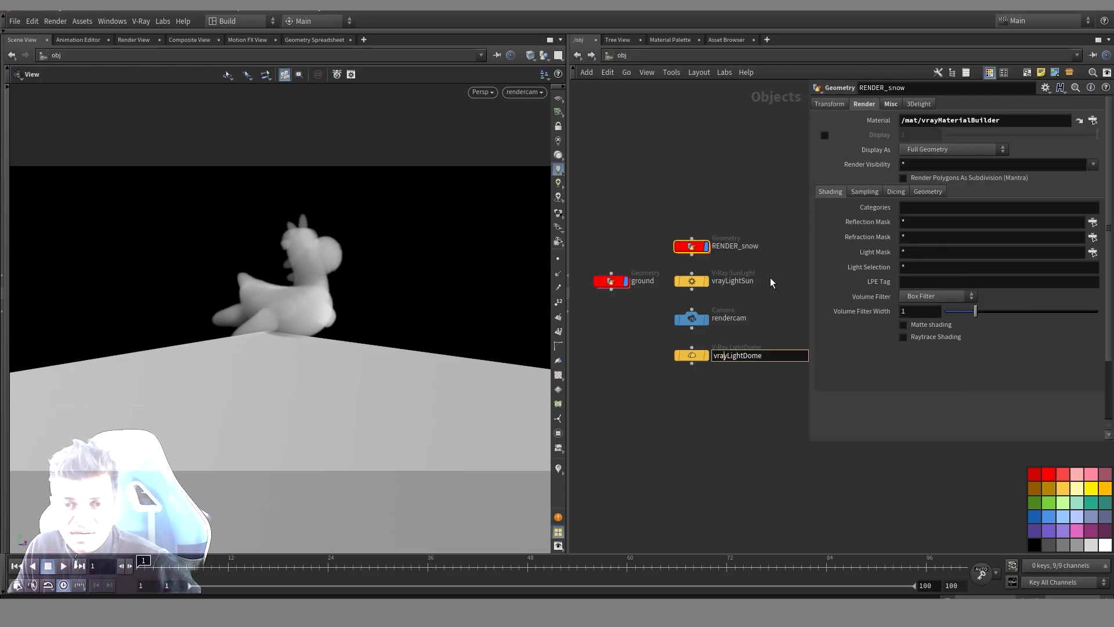
pyautogui.moveTo(736, 292); pyautogui.dragTo(700, 292)
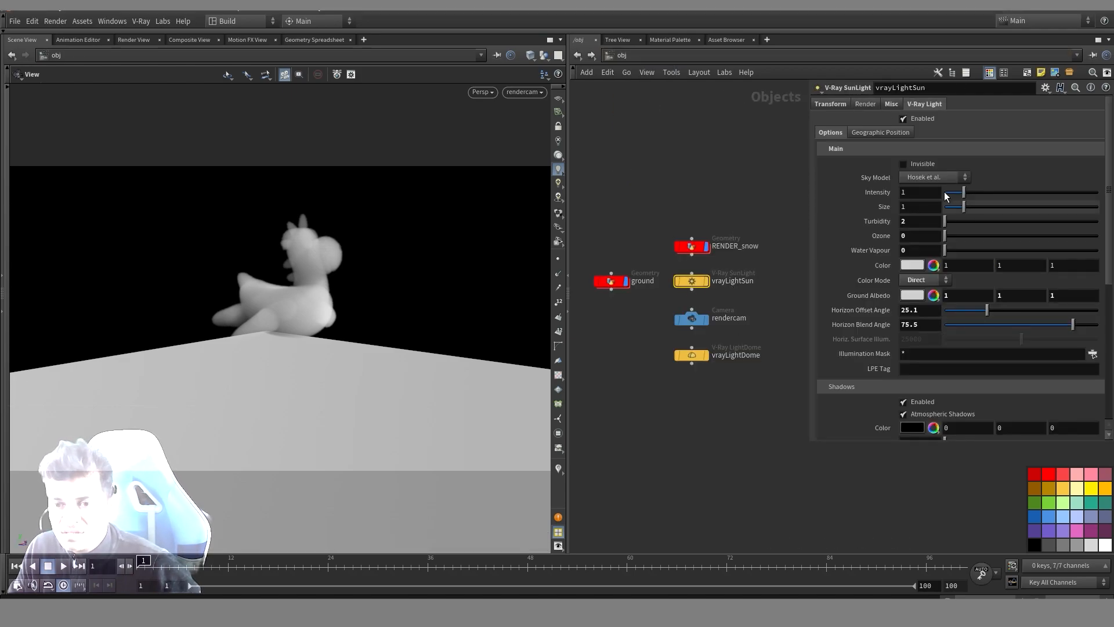
pyautogui.scroll(-1, 941, 191)
pyautogui.moveTo(810, 439); pyautogui.dragTo(811, 538)
pyautogui.scroll(1, 1015, 199)
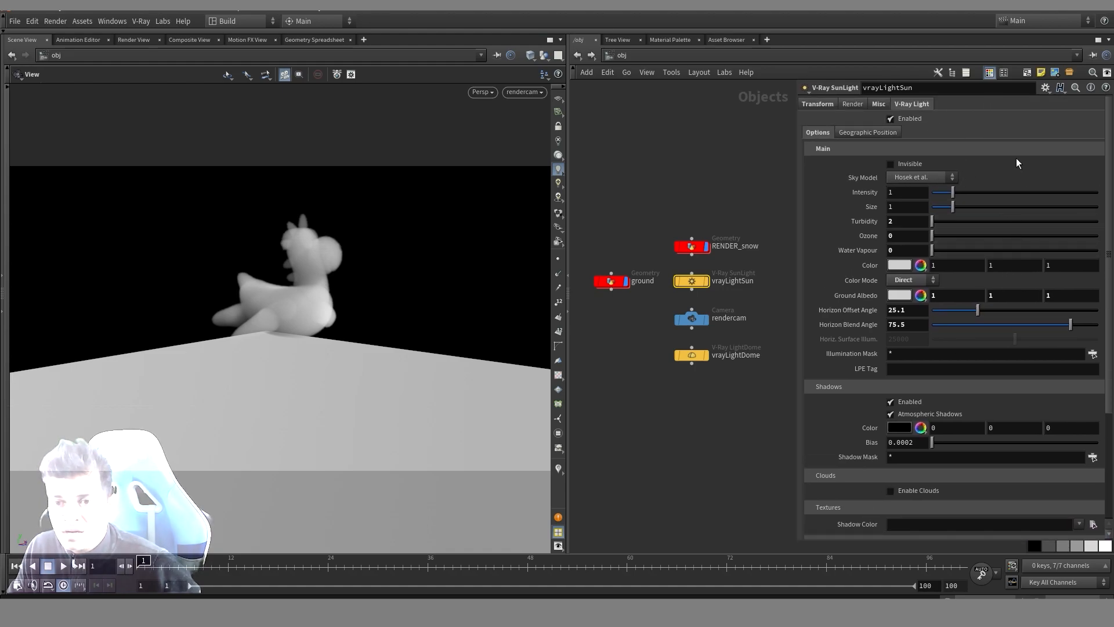
pyautogui.scroll(-2, 963, 191)
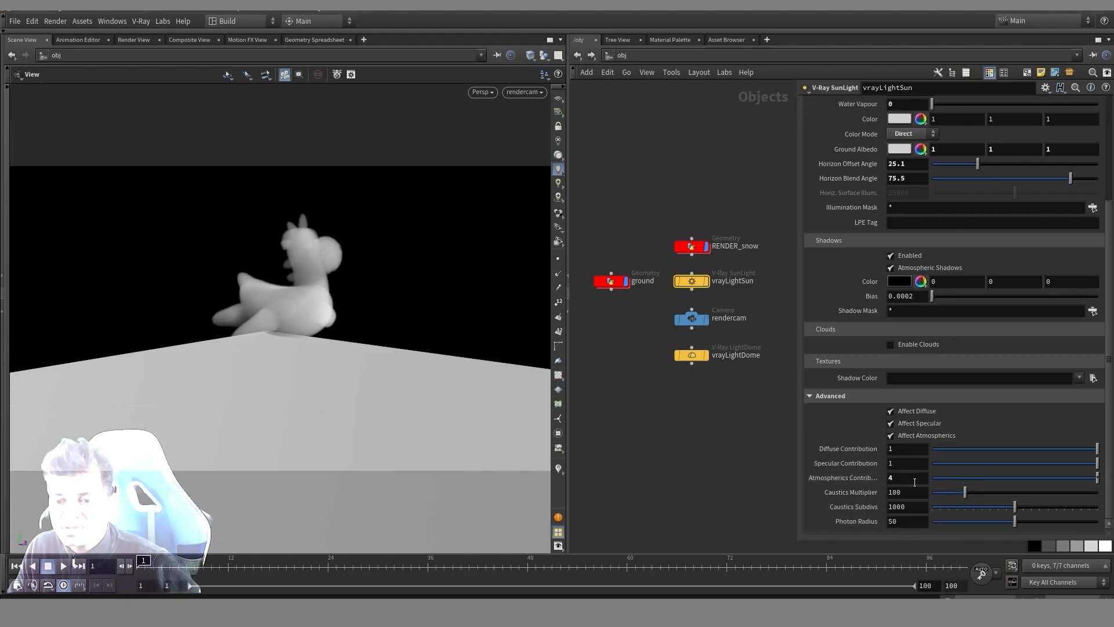
pyautogui.scroll(3, 996, 281)
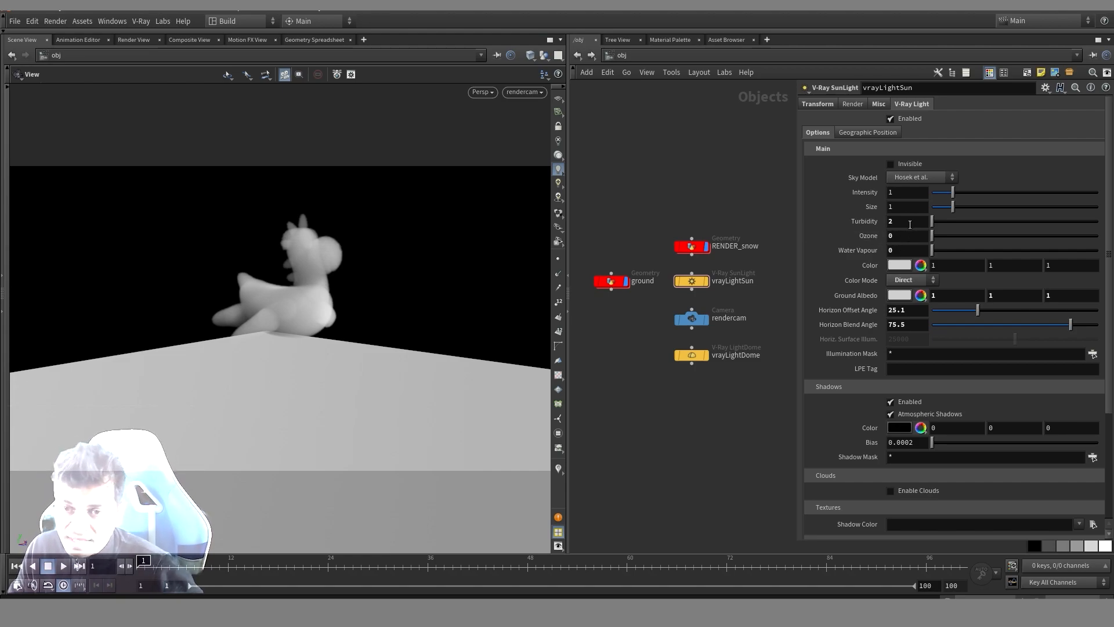
# Try an Ozone value of 1 on vrayLightSun and set it back to 0, leaving Water Vapour at 0
pyautogui.moveTo(1038, 235); pyautogui.dragTo(1097, 235)
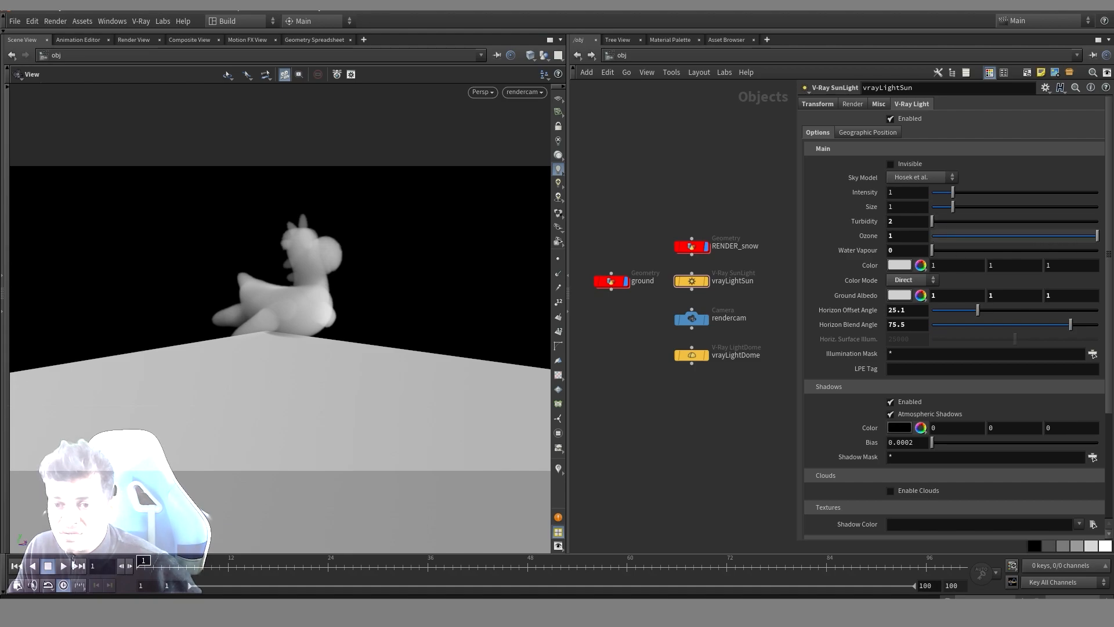
pyautogui.moveTo(1011, 238); pyautogui.dragTo(929, 236)
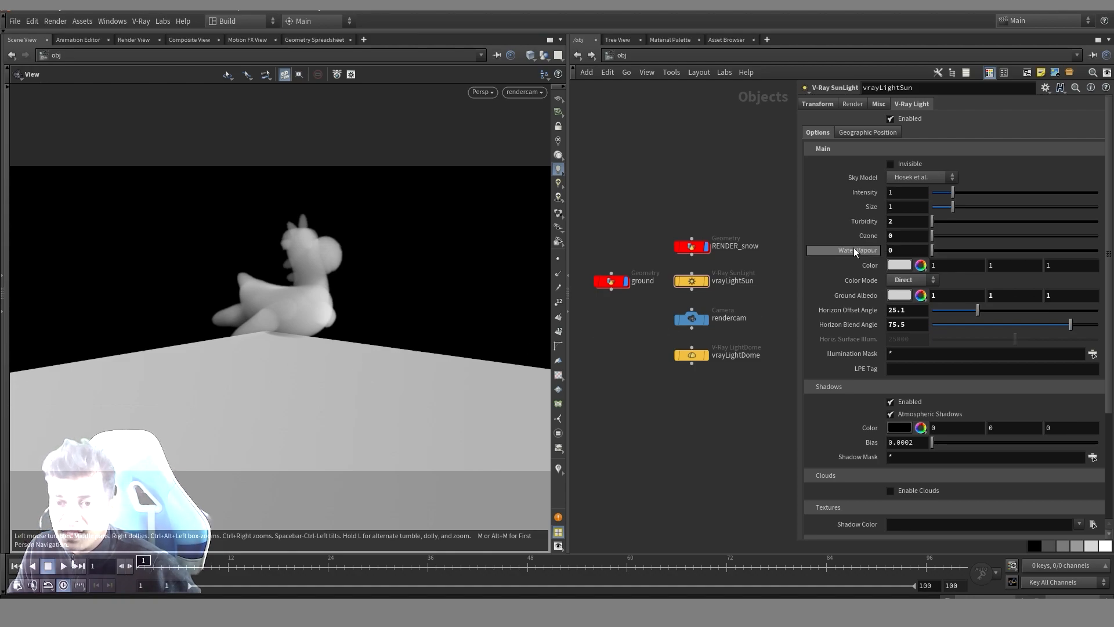
pyautogui.moveTo(933, 251)
pyautogui.mouseDown()
pyautogui.moveTo(1100, 251)
pyautogui.moveTo(932, 251)
pyautogui.mouseUp()
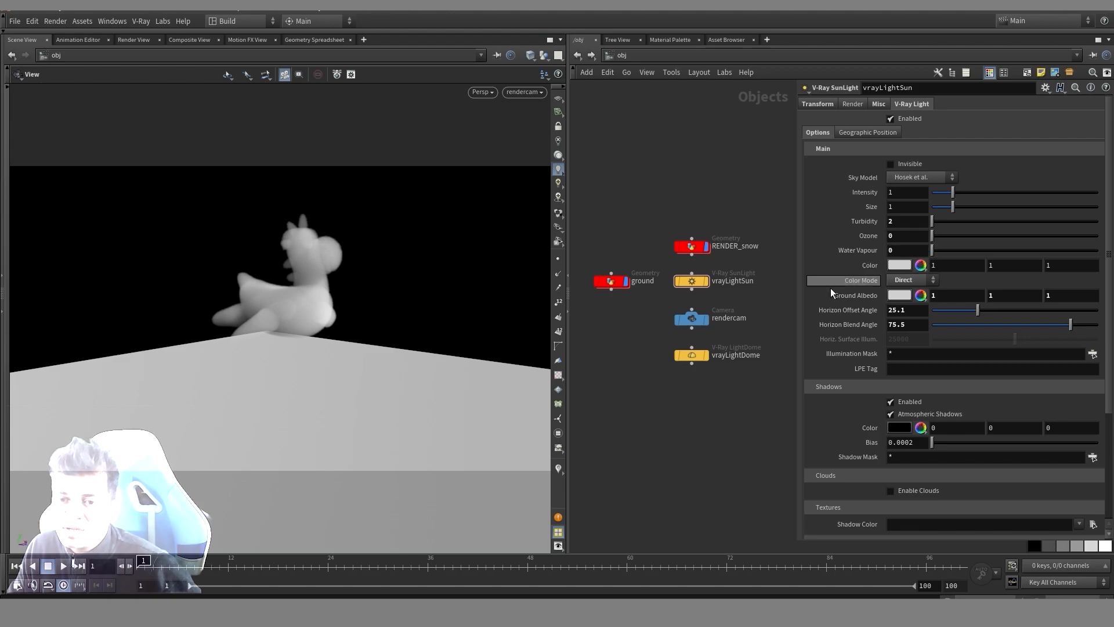
# Check the color mode options of vrayLightSun and keep Direct
pyautogui.moveTo(707, 425); pyautogui.dragTo(711, 422, button='middle')
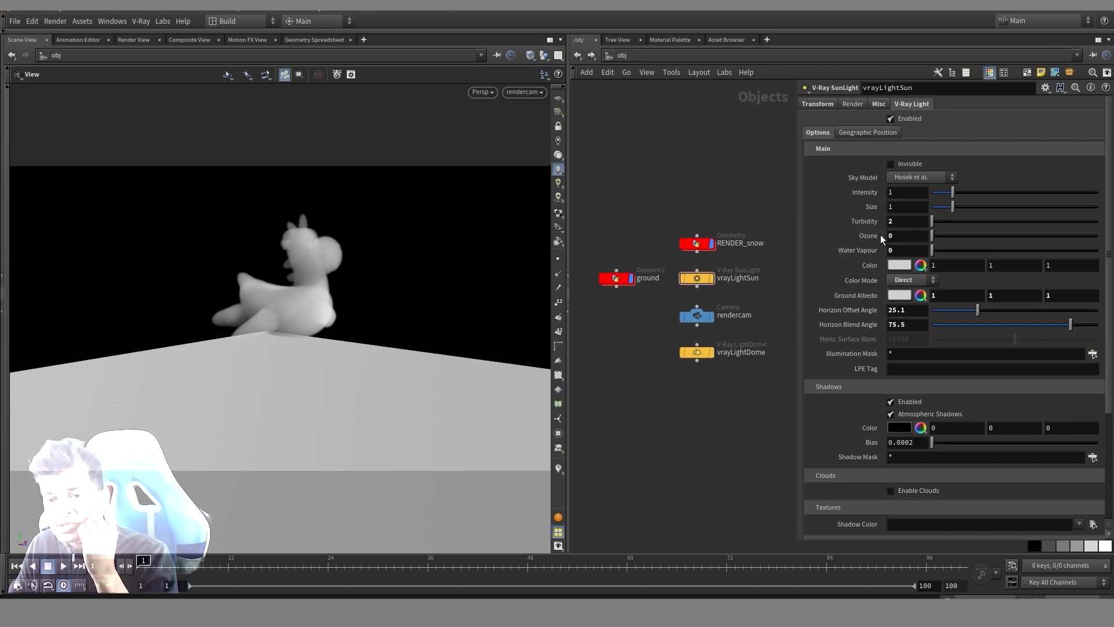
pyautogui.click(896, 282)
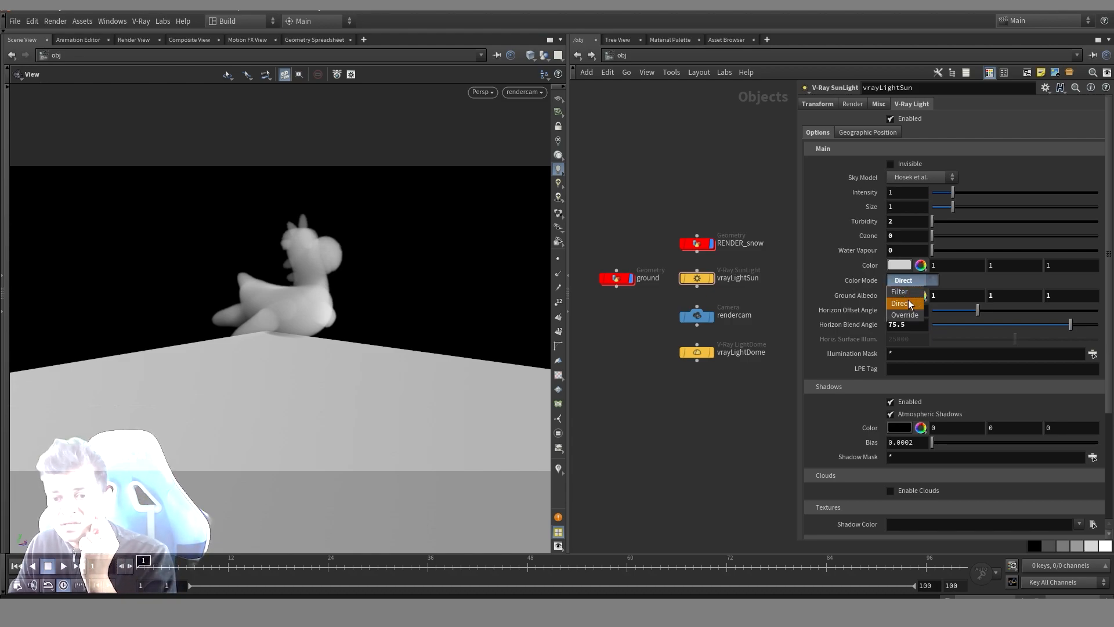
pyautogui.click(908, 303)
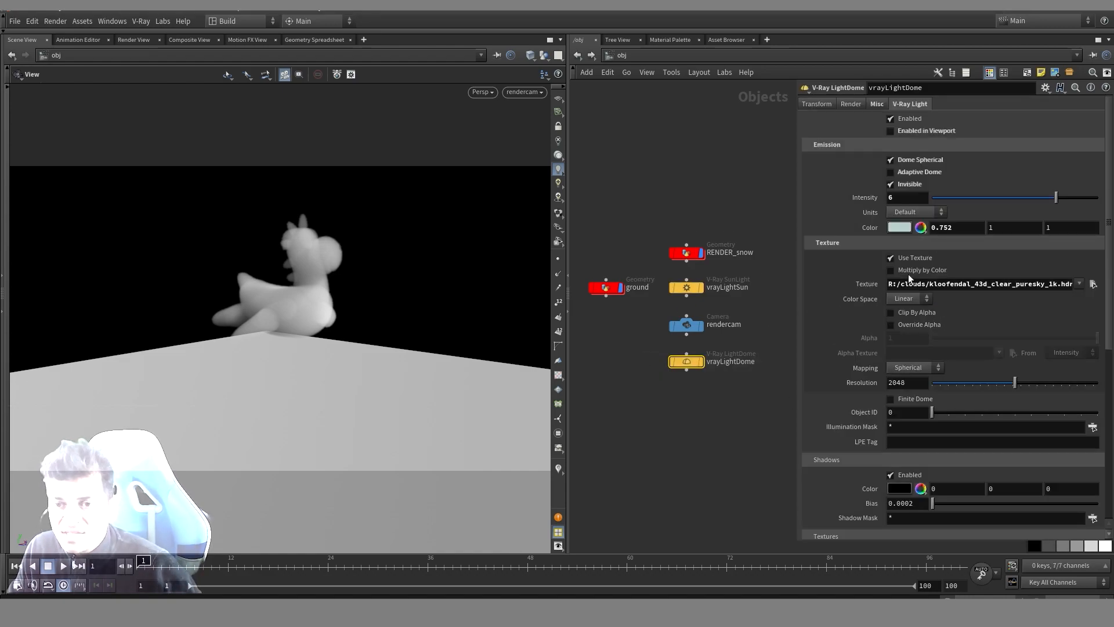
# Examine vrayLightDome's settings, including its HDR sky texture path and its atmospherics contribution
pyautogui.moveTo(703, 189); pyautogui.dragTo(709, 162, button='middle')
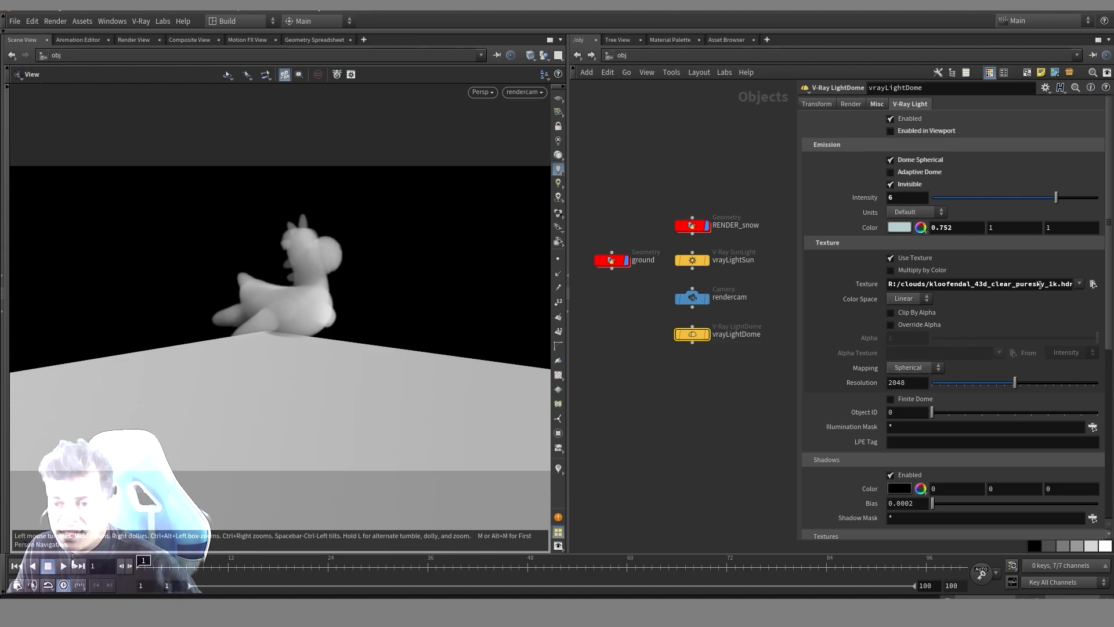
pyautogui.moveTo(1030, 284); pyautogui.dragTo(1088, 293)
pyautogui.click(1056, 300)
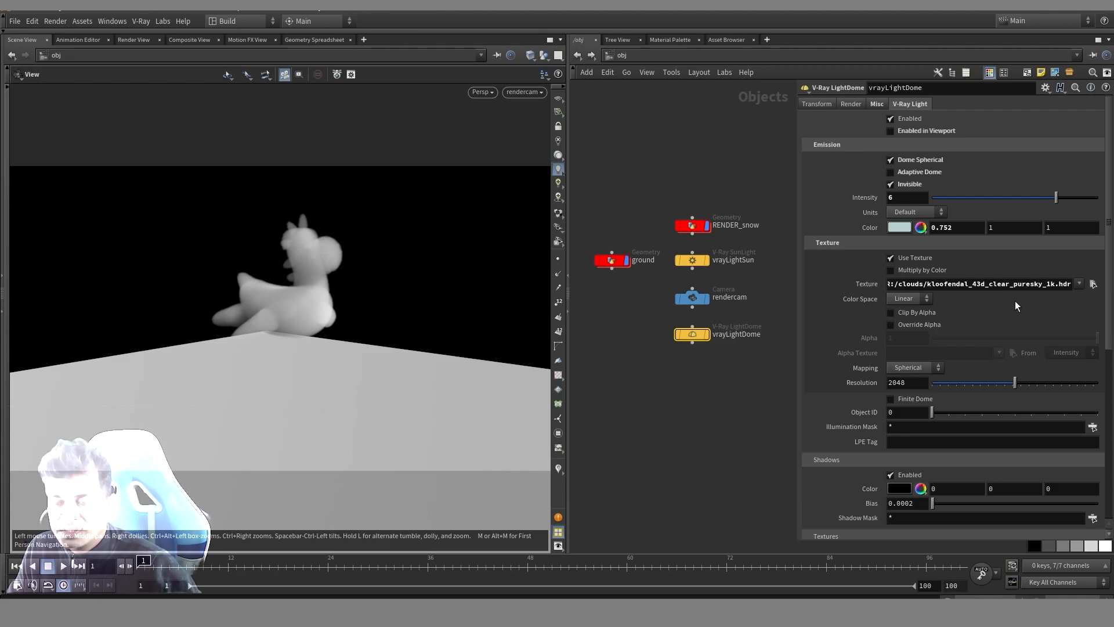
pyautogui.scroll(-8, 983, 348)
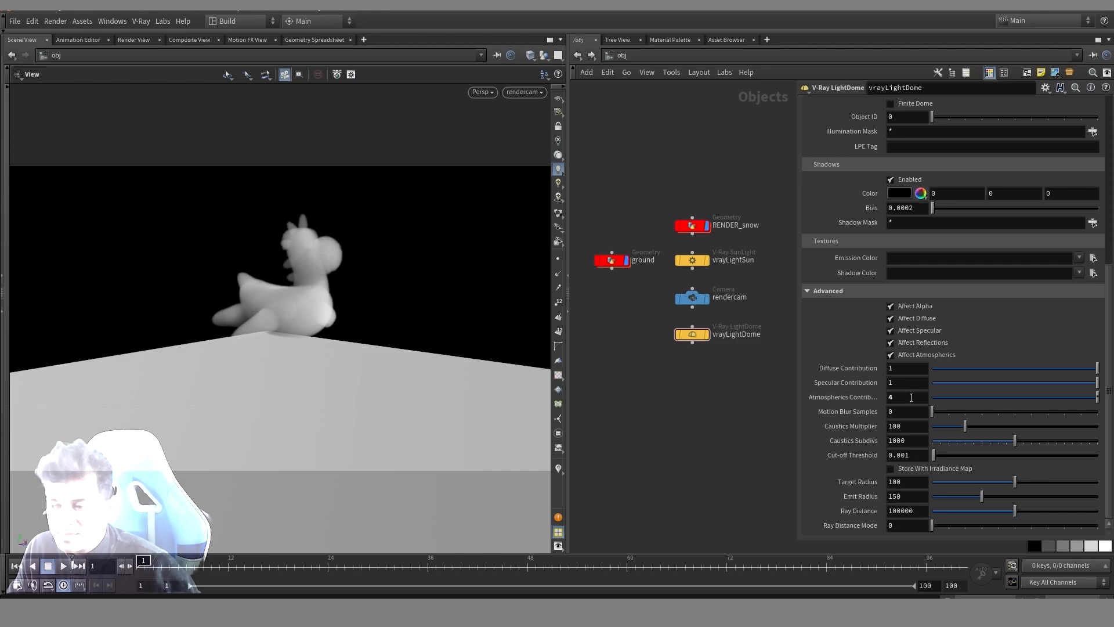
pyautogui.scroll(10, 952, 158)
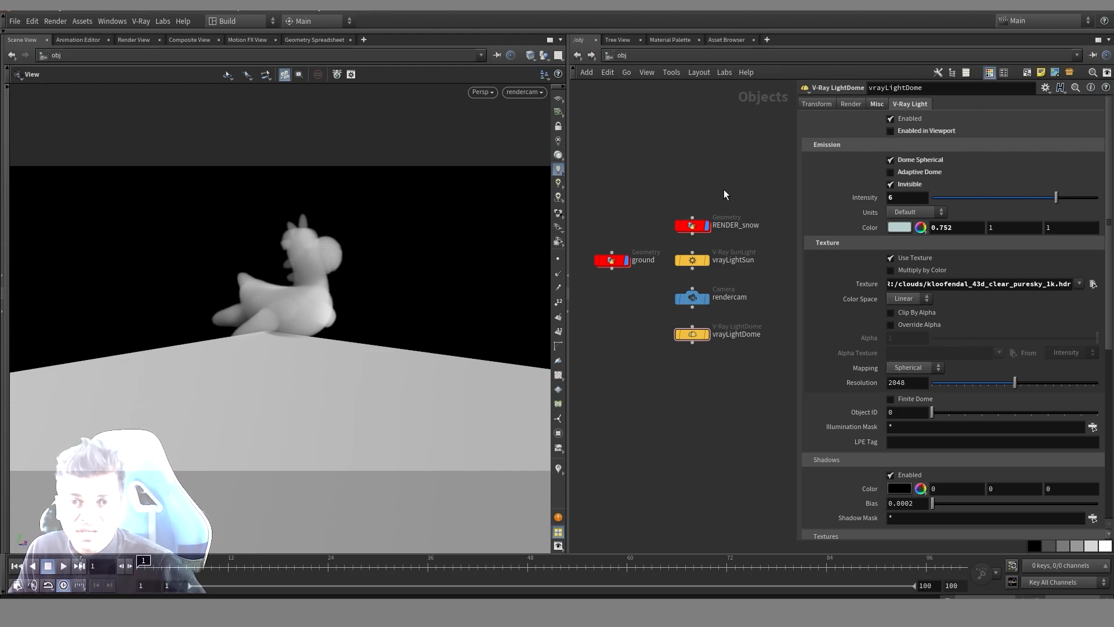
# Switch the network view from obj to the out network
pyautogui.click(627, 56)
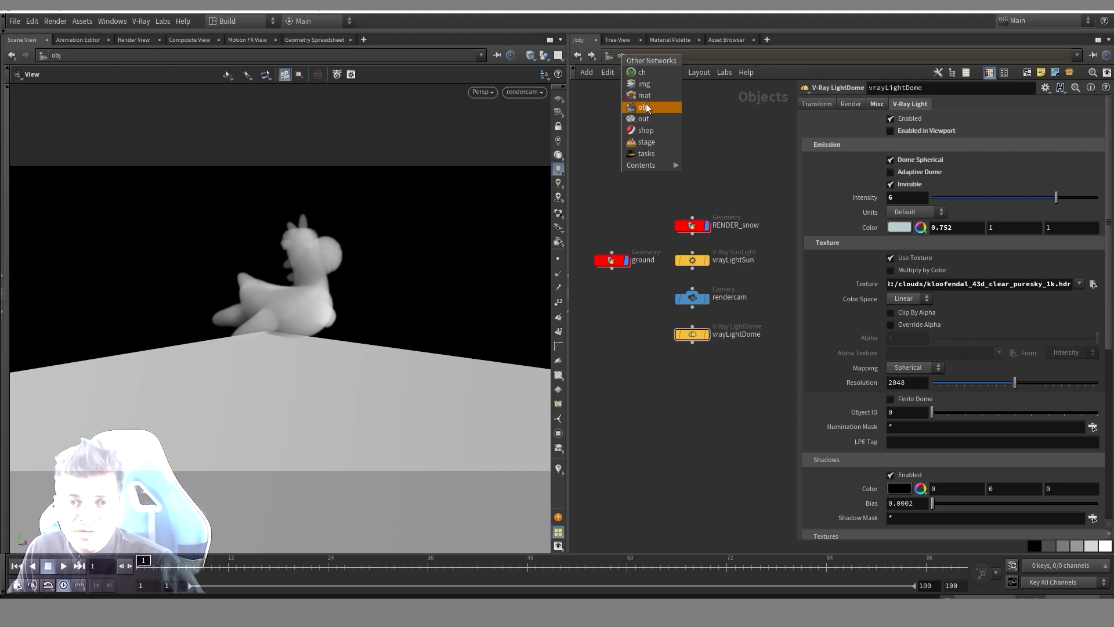
pyautogui.click(647, 108)
pyautogui.click(636, 56)
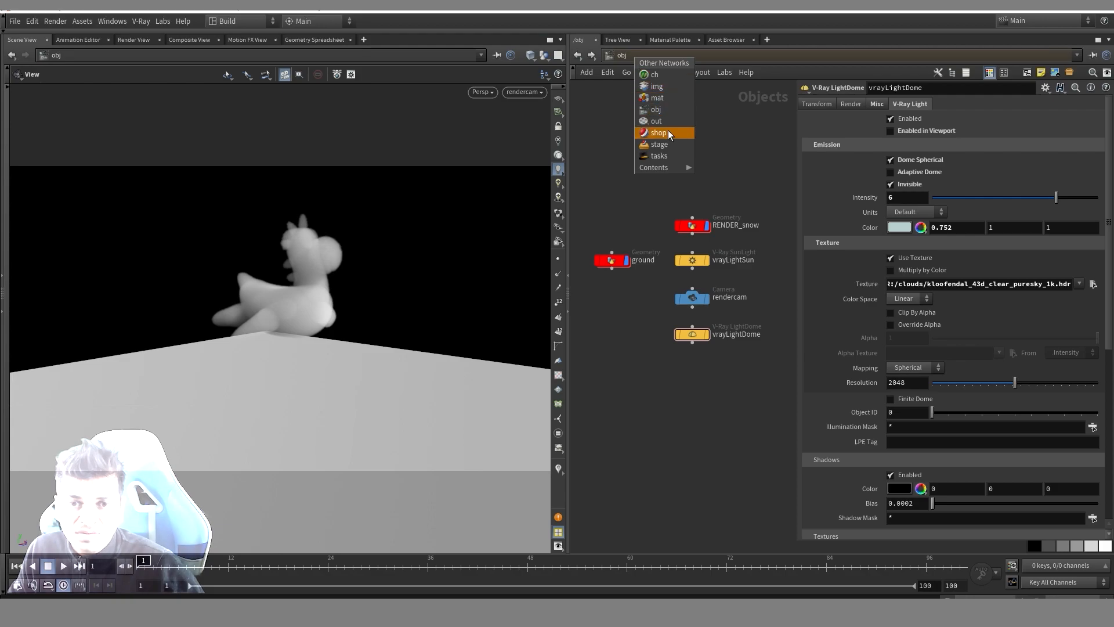
pyautogui.click(656, 121)
# Add a V-Ray Renderer node below vrayIpr in the out network and delete it again
pyautogui.moveTo(719, 290); pyautogui.dragTo(686, 204, button='middle')
pyautogui.press('Tab')
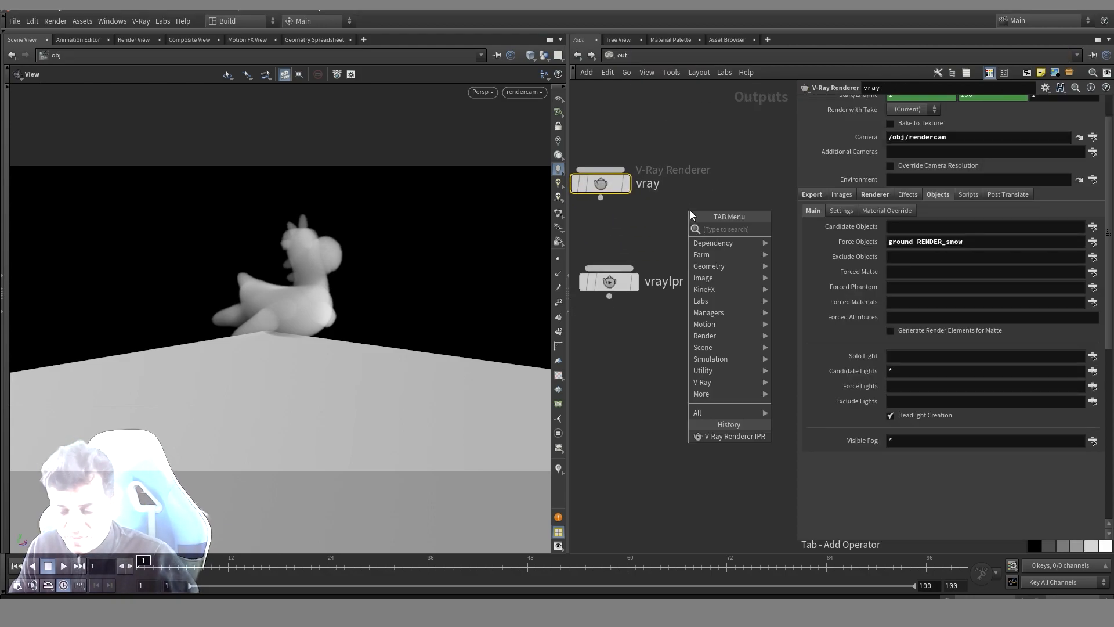
pyautogui.write('vra')
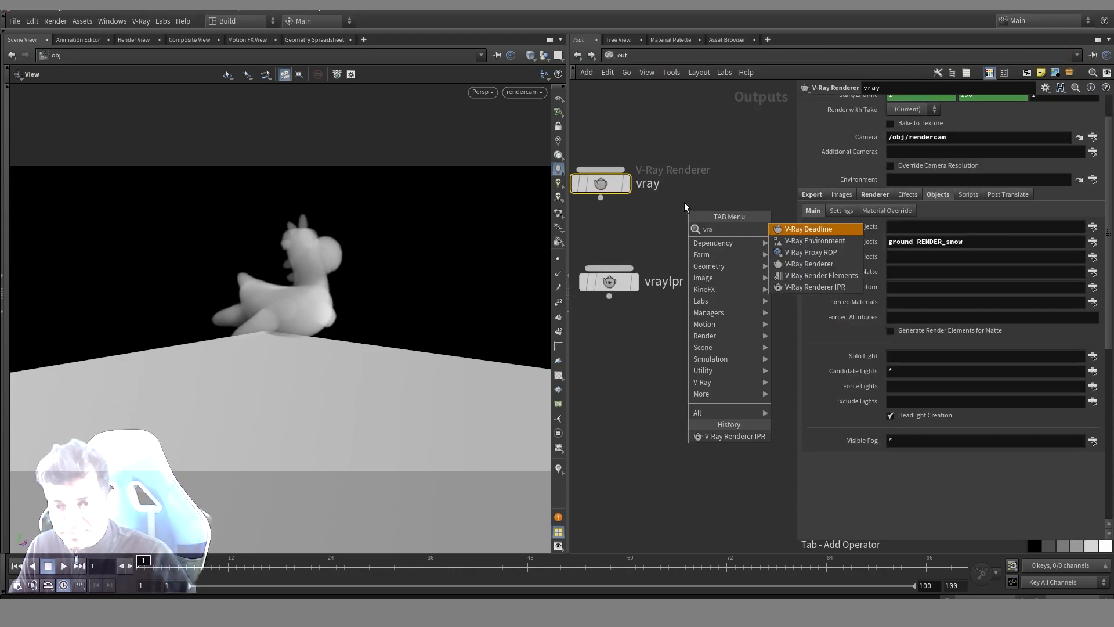
pyautogui.click(830, 264)
pyautogui.click(699, 351)
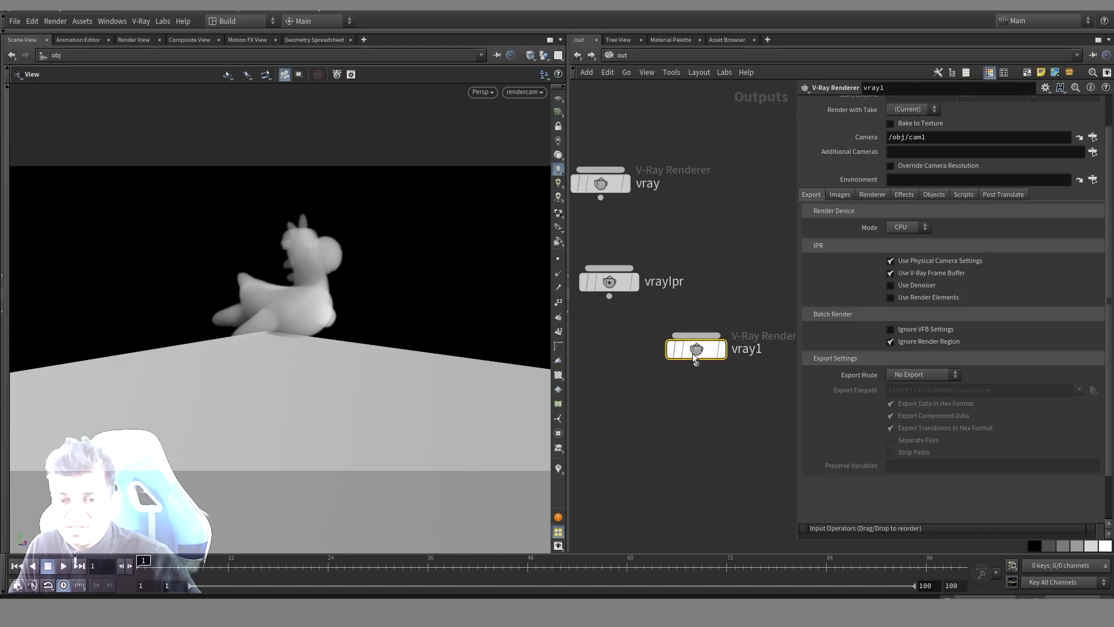
pyautogui.press('Delete')
# Select the vray node in the out network and check its camera assignment, keeping /obj/rendercam
pyautogui.click(601, 183)
pyautogui.moveTo(600, 183); pyautogui.dragTo(631, 193)
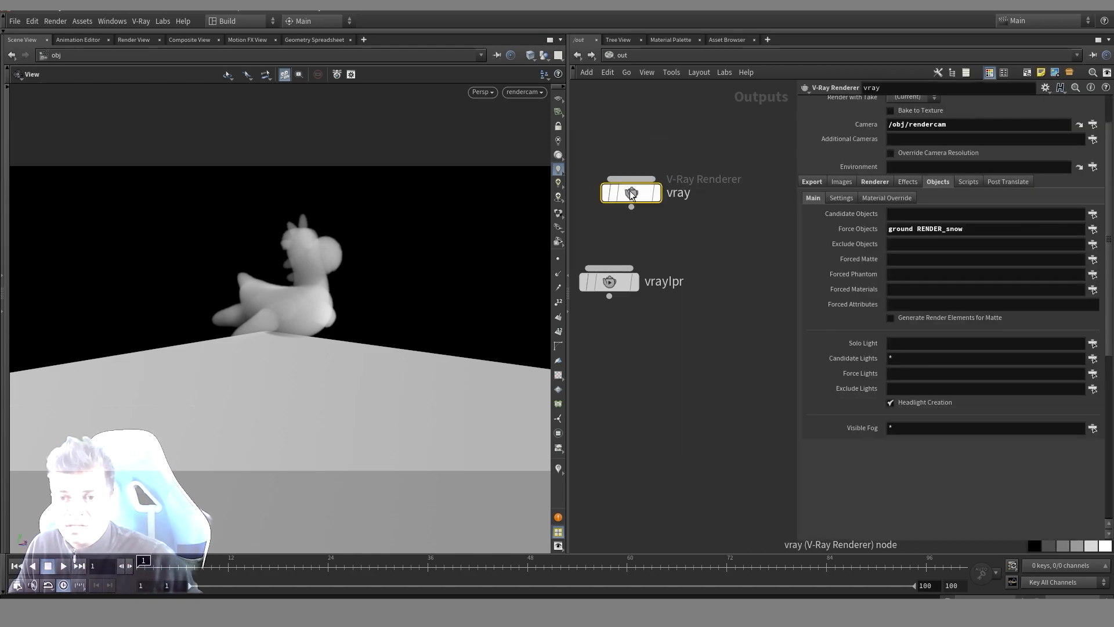
pyautogui.scroll(3, 1095, 177)
pyautogui.click(1094, 177)
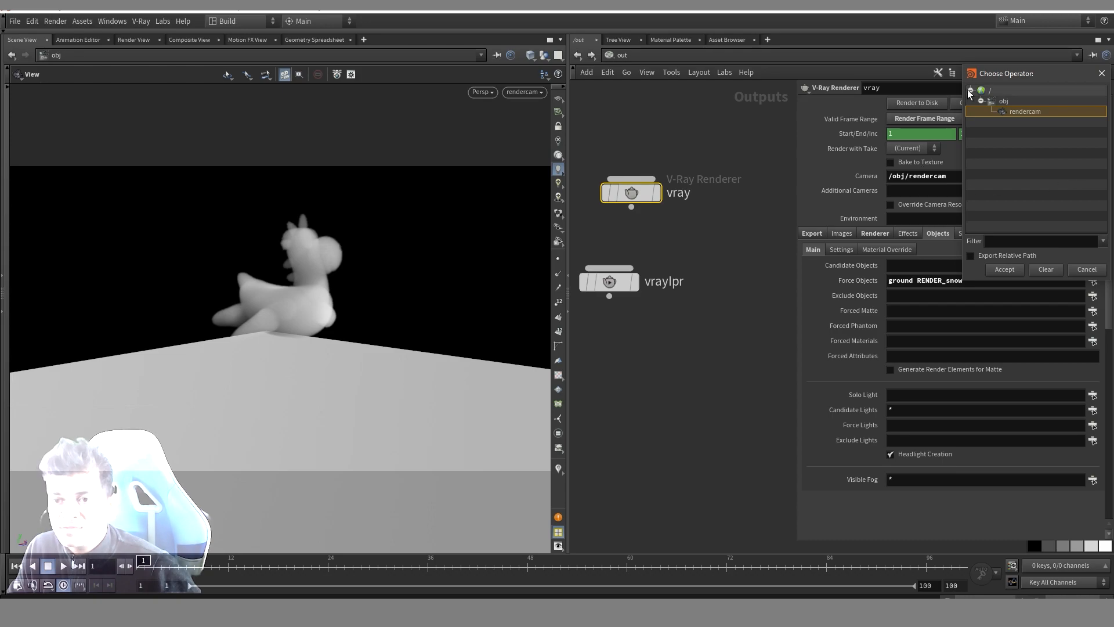
pyautogui.click(1107, 74)
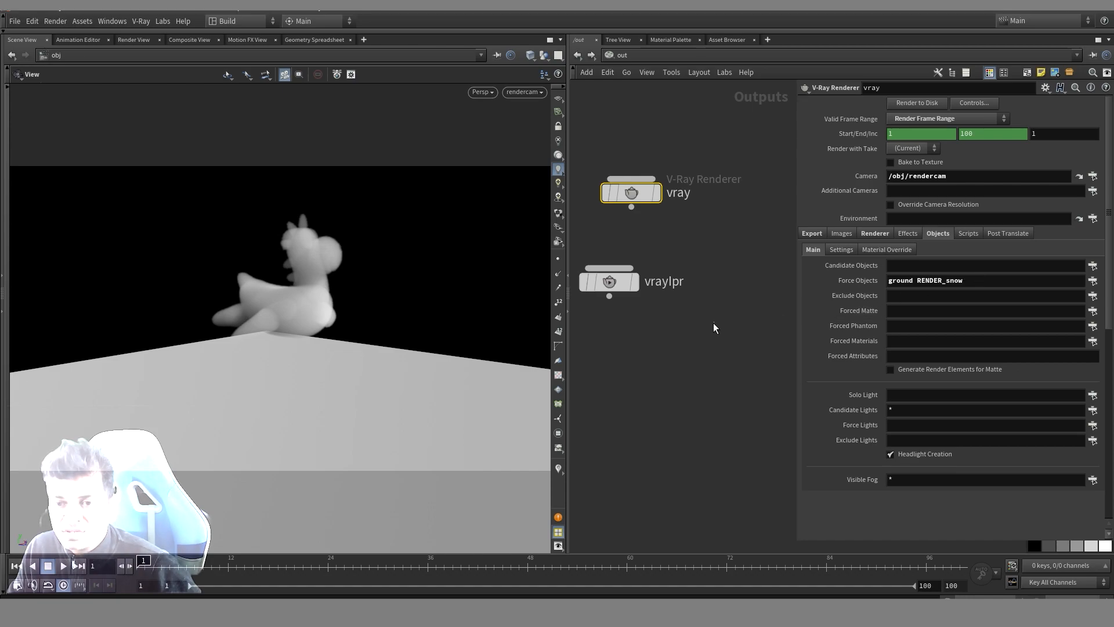
# Review vray's image sampler settings and set the render region bucket width to 42
pyautogui.click(875, 233)
pyautogui.click(827, 248)
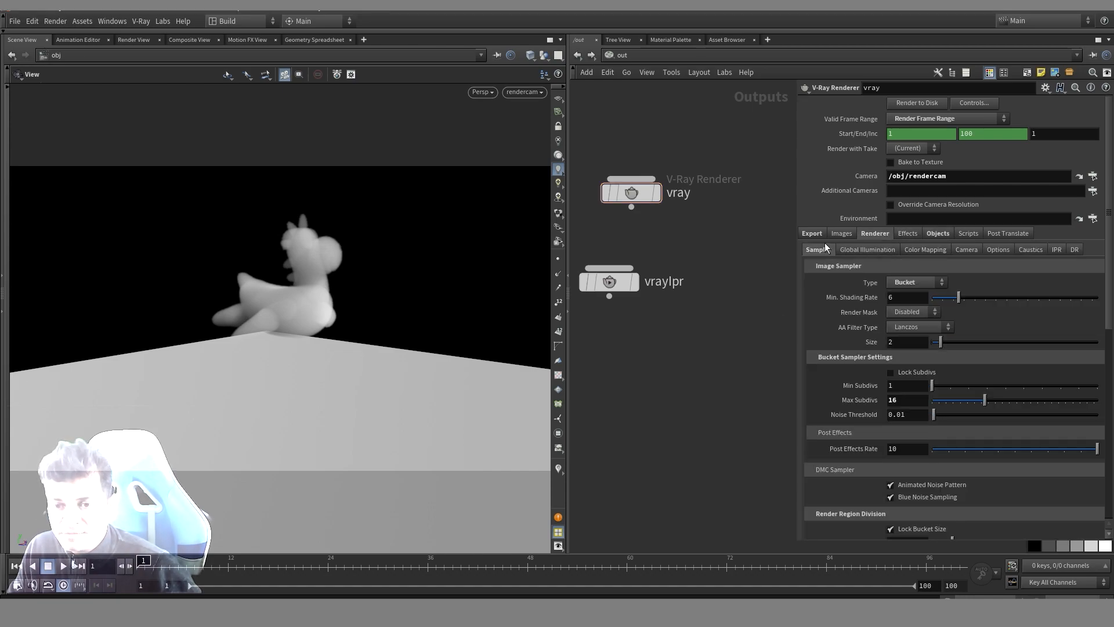
pyautogui.scroll(-5, 911, 402)
pyautogui.scroll(2, 928, 378)
pyautogui.click(912, 409)
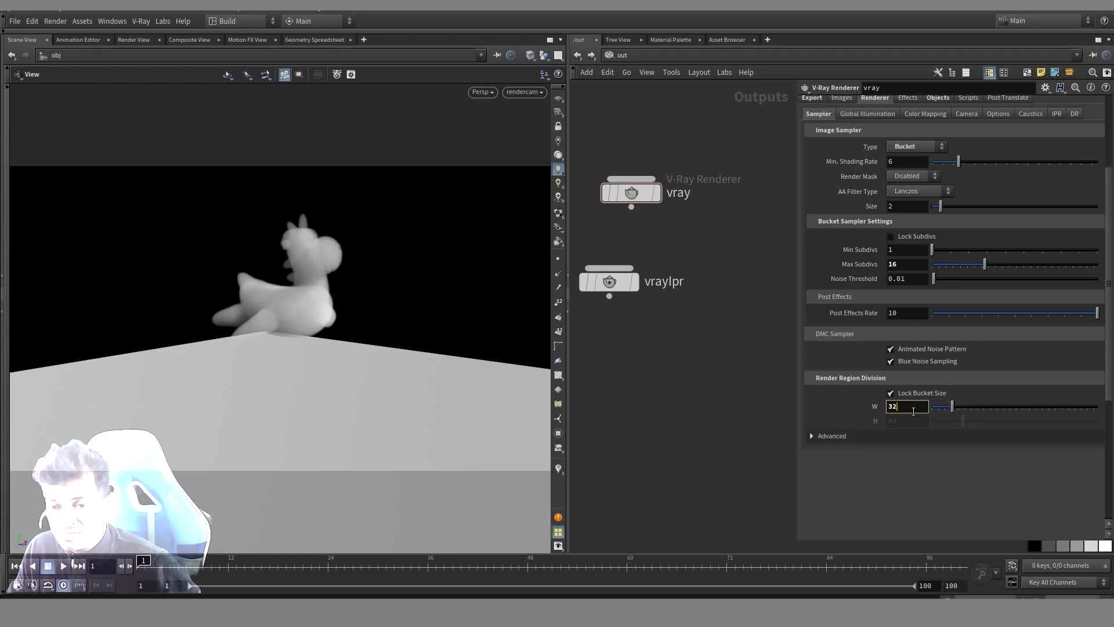
pyautogui.scroll(3, 914, 407)
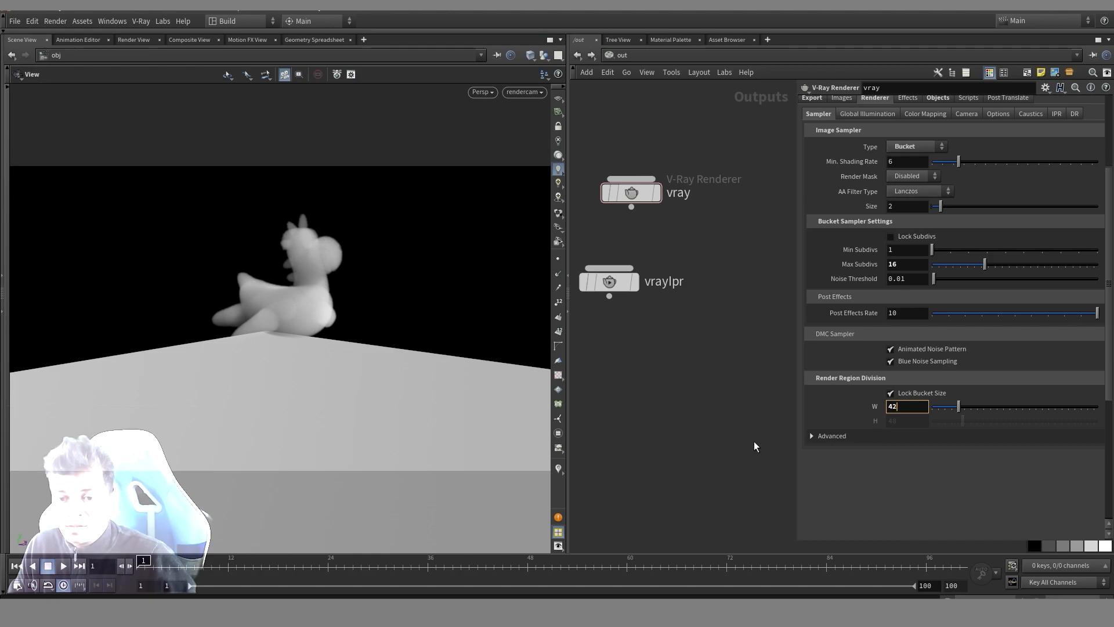
pyautogui.scroll(3, 1015, 276)
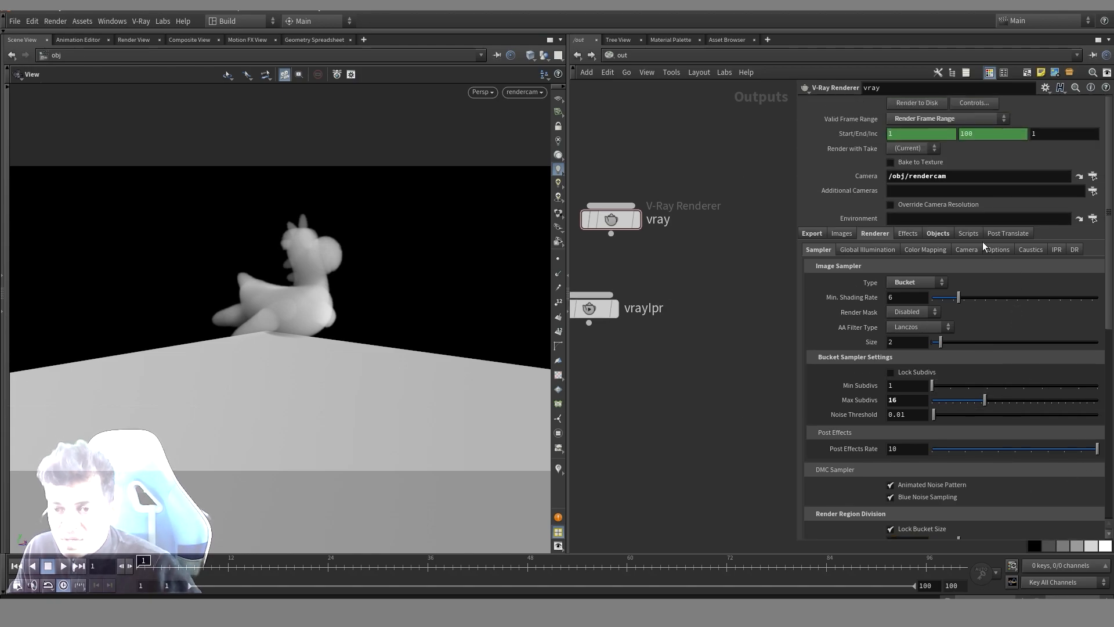
# Return to vray's object settings and align the vrayIpr node directly below vray in the out network
pyautogui.click(940, 233)
pyautogui.moveTo(667, 114); pyautogui.dragTo(693, 124, button='middle')
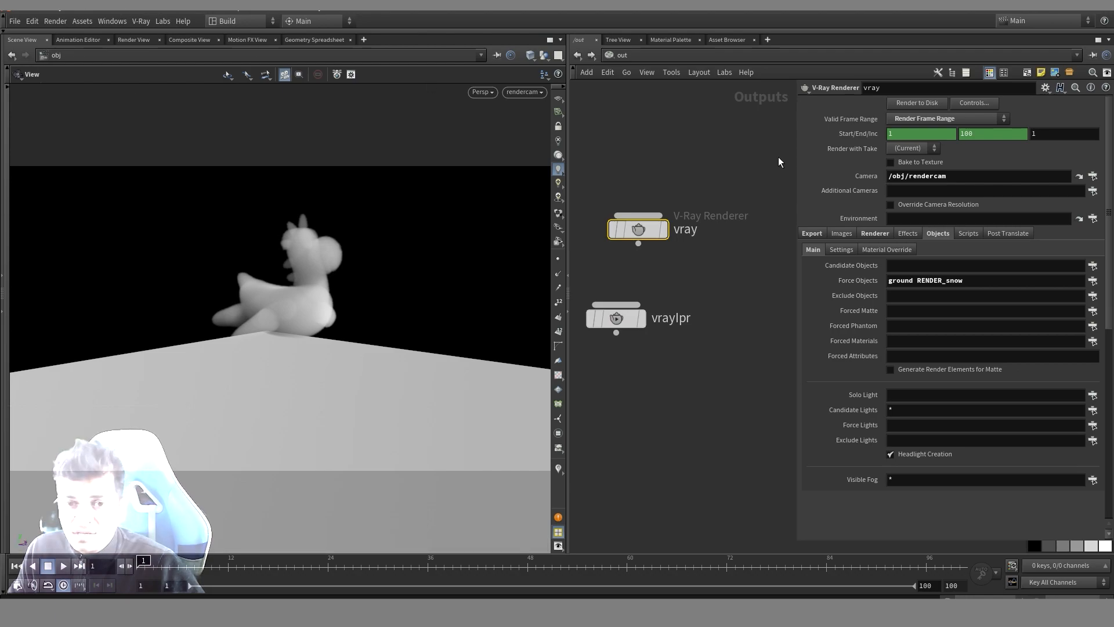
pyautogui.moveTo(654, 318); pyautogui.dragTo(676, 304)
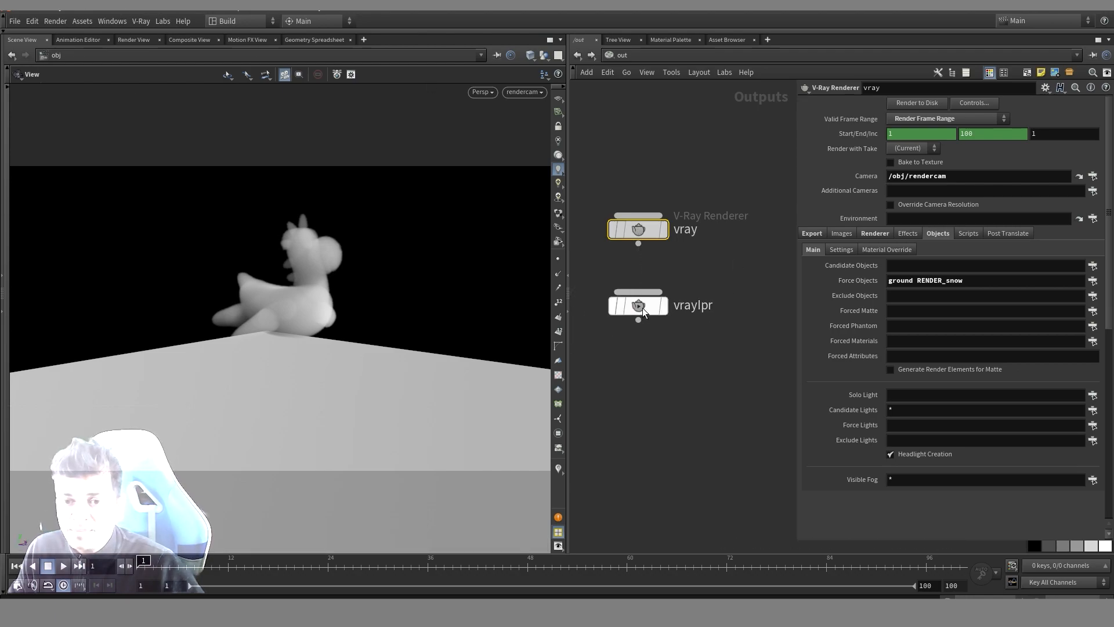
# Examine vray's image output settings, including the save path, render elements and frame buffer options
pyautogui.click(823, 235)
pyautogui.click(842, 234)
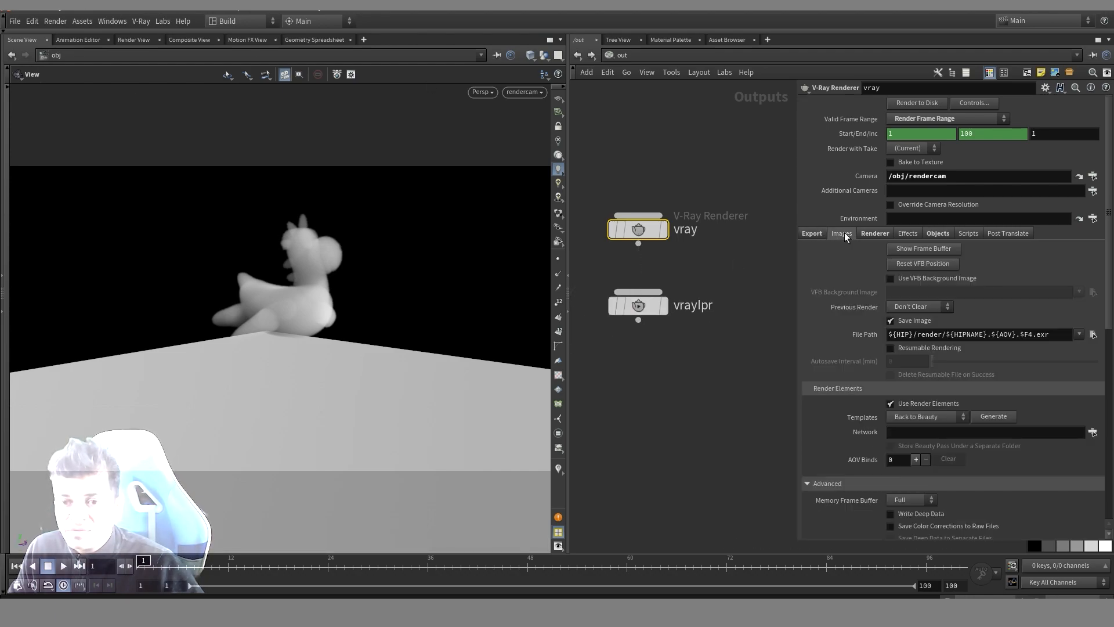
pyautogui.click(918, 253)
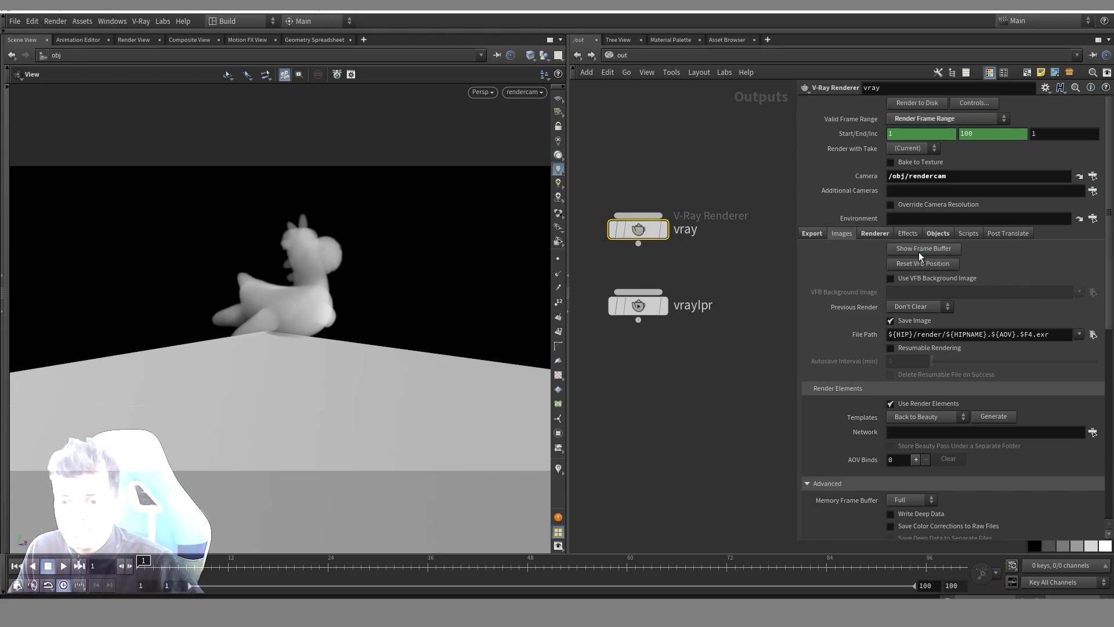
# Bring up the V-Ray Frame Buffer for vray and start interactive rendering
pyautogui.click(146, 22)
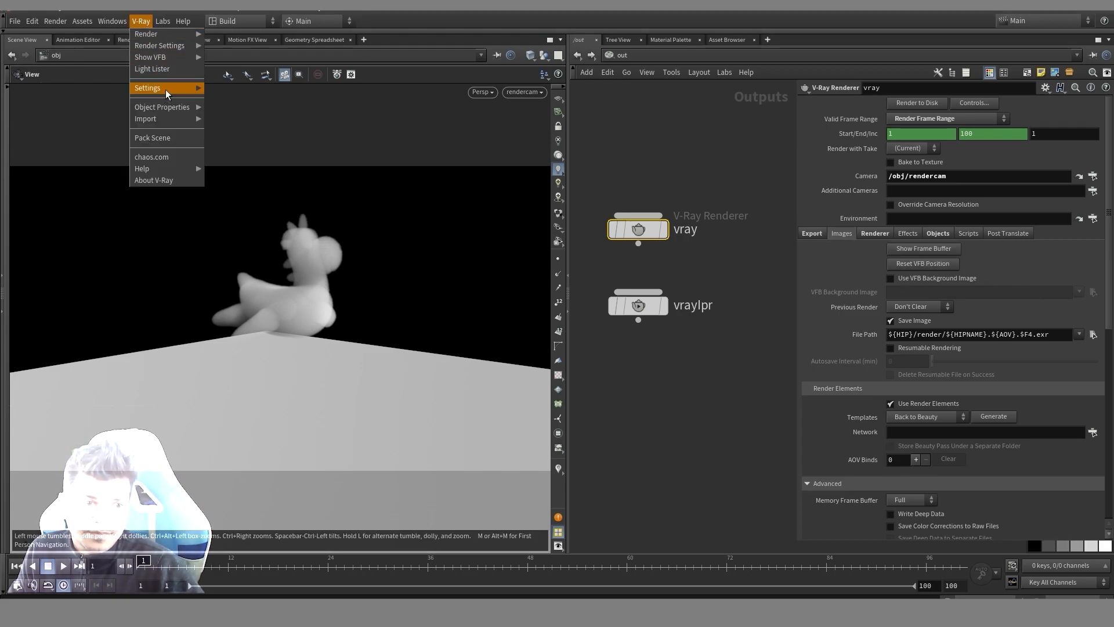
pyautogui.moveTo(174, 57)
pyautogui.click(213, 58)
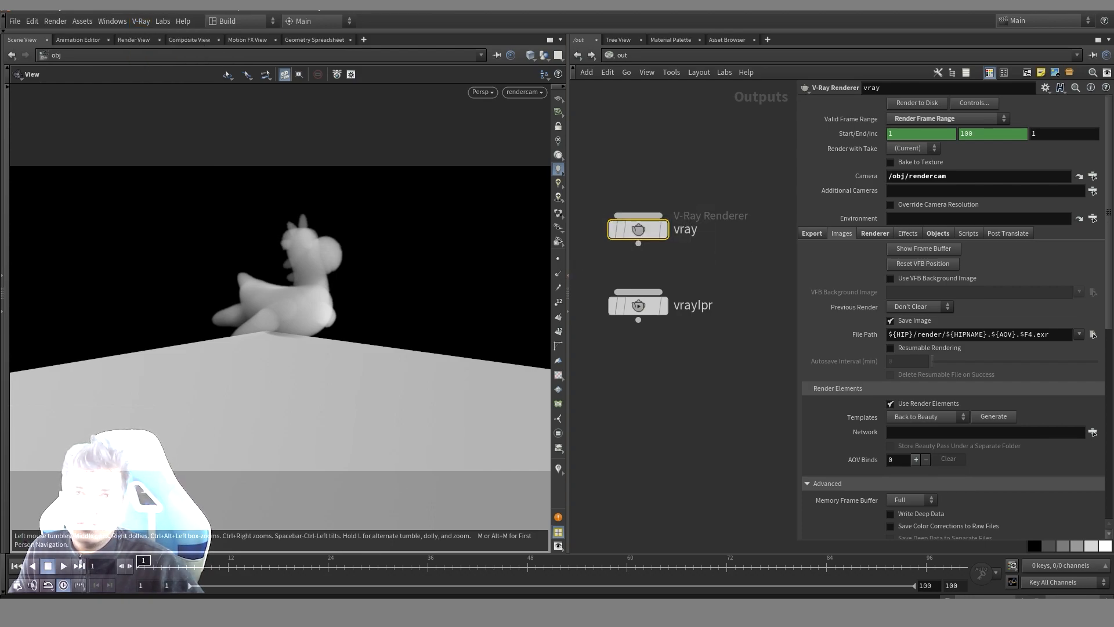
pyautogui.moveTo(892, 11); pyautogui.dragTo(965, 11)
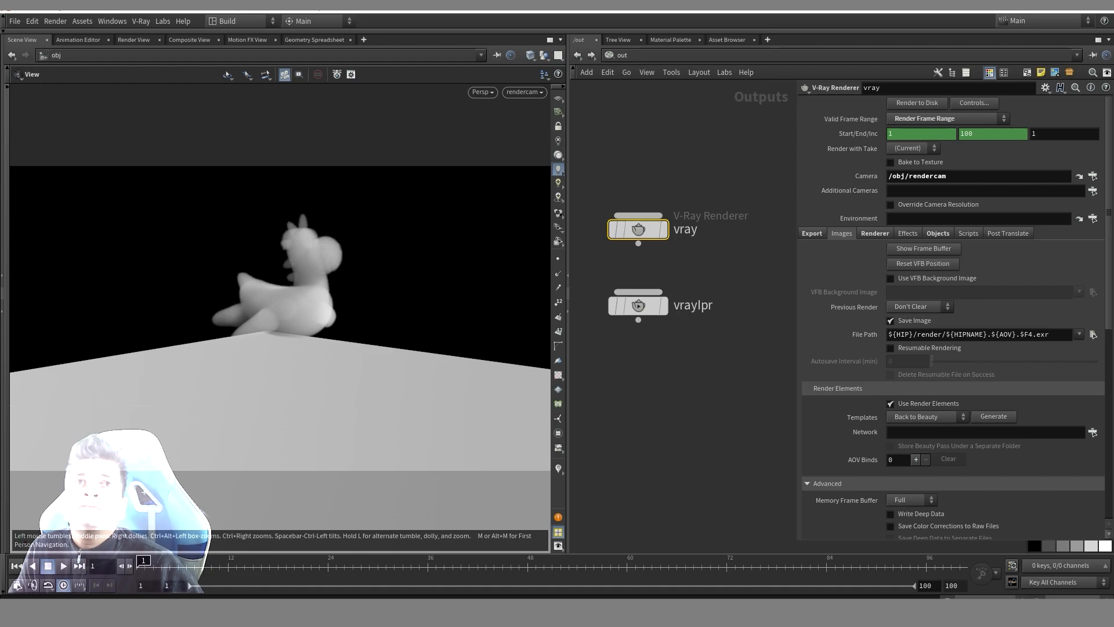
pyautogui.moveTo(1113, 123); pyautogui.dragTo(677, 74)
pyautogui.doubleClick(678, 73)
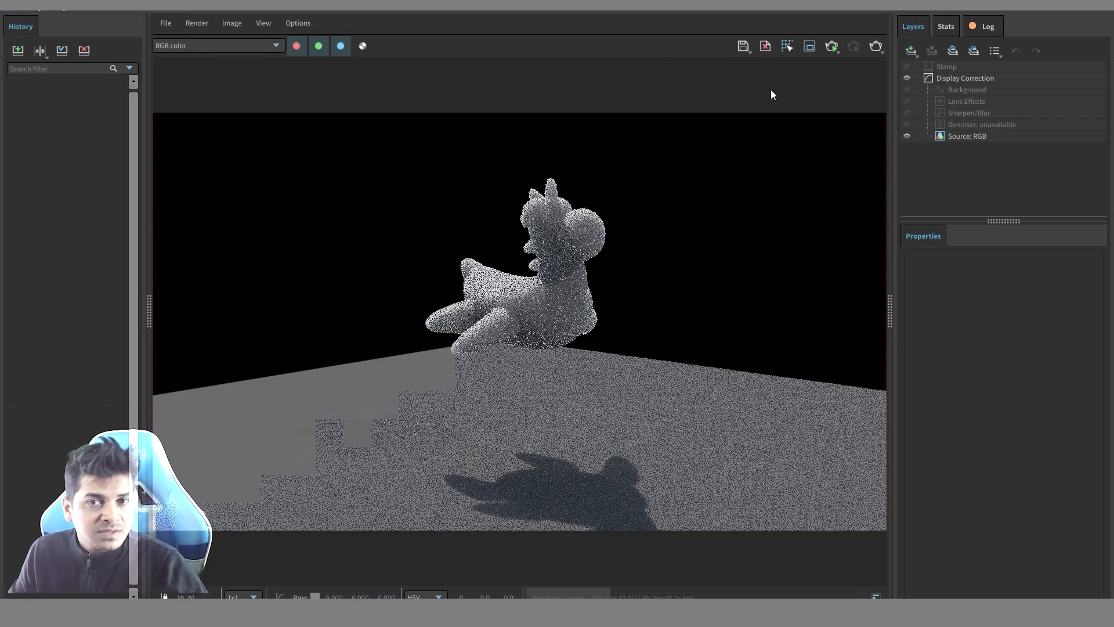
pyautogui.click(831, 47)
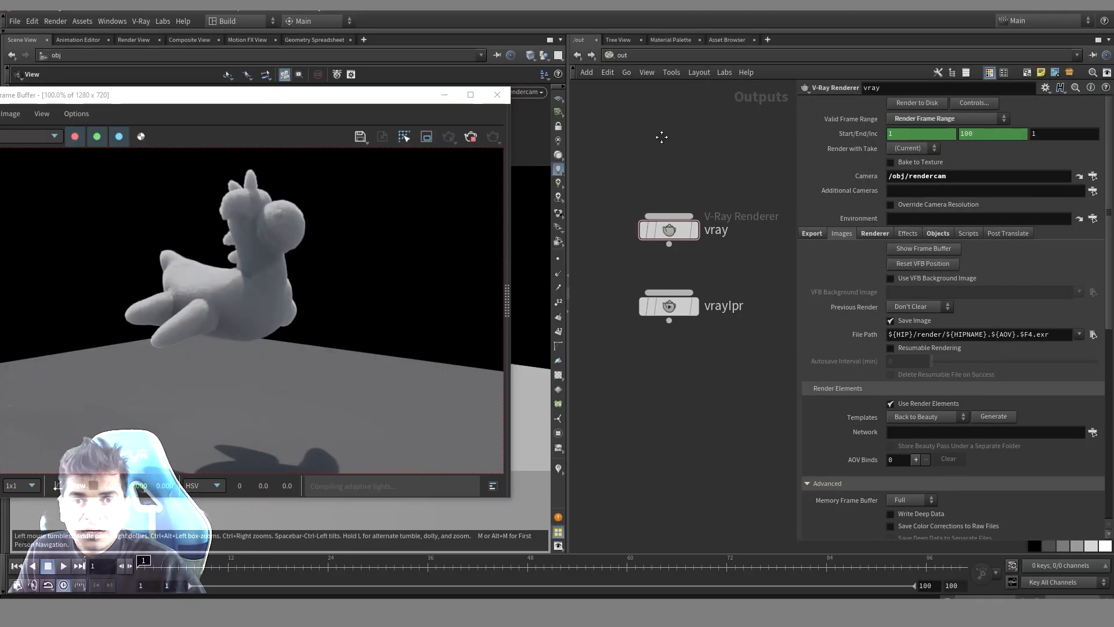
# Open the vrayMaterialBuilder network from mat and place the frame buffer beside volumeGrid's smoke settings
pyautogui.click(669, 40)
pyautogui.click(616, 39)
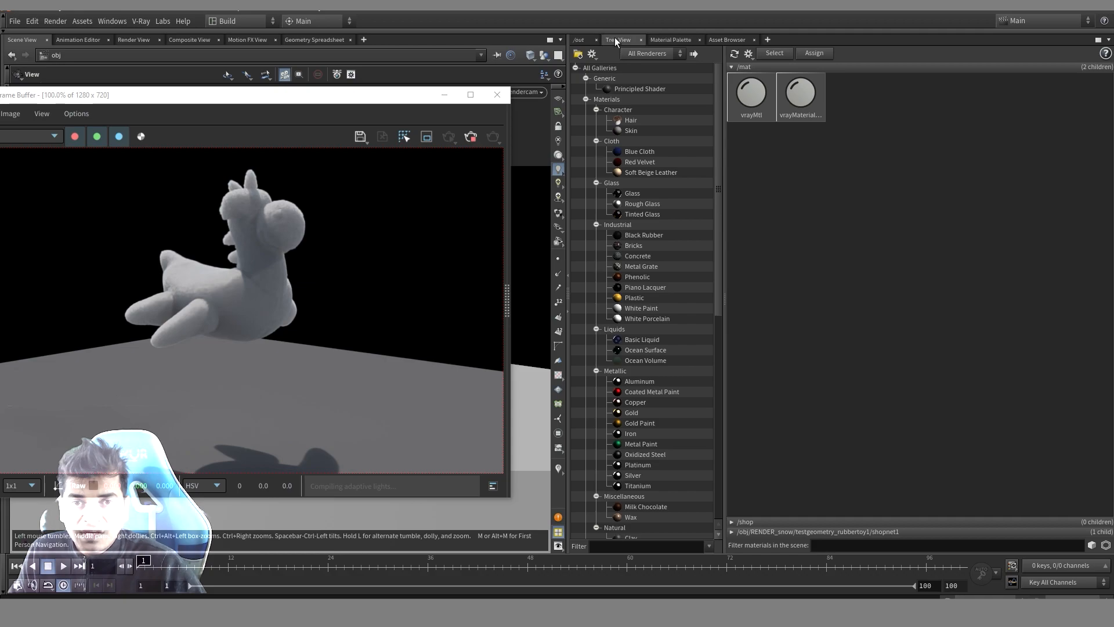
pyautogui.click(667, 40)
pyautogui.doubleClick(751, 91)
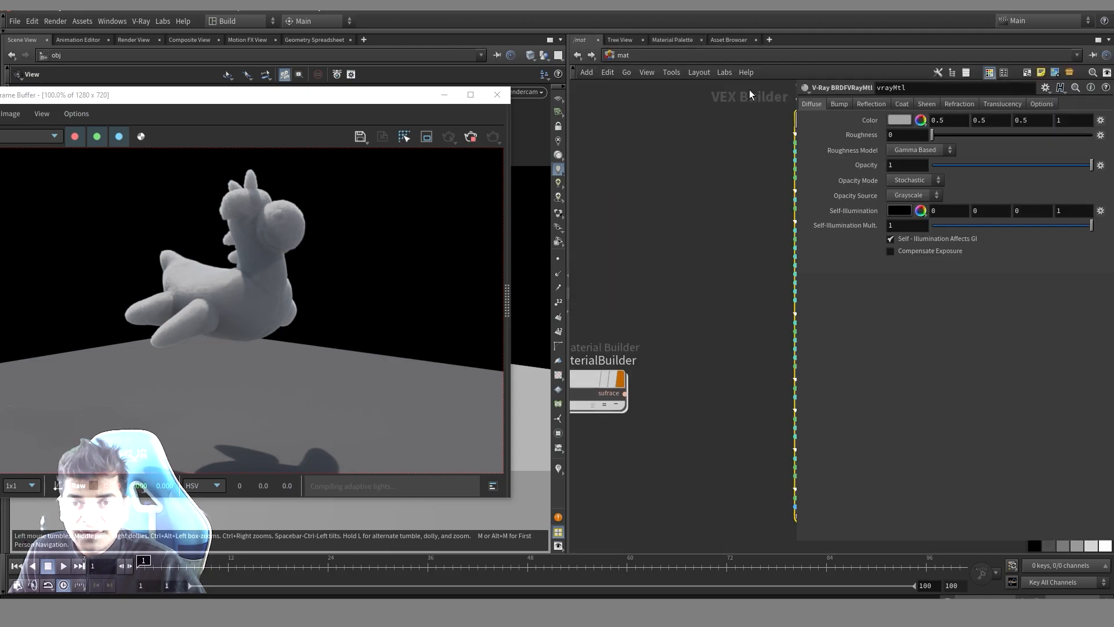
pyautogui.moveTo(680, 249); pyautogui.dragTo(800, 179, button='middle')
pyautogui.scroll(-4, 630, 201)
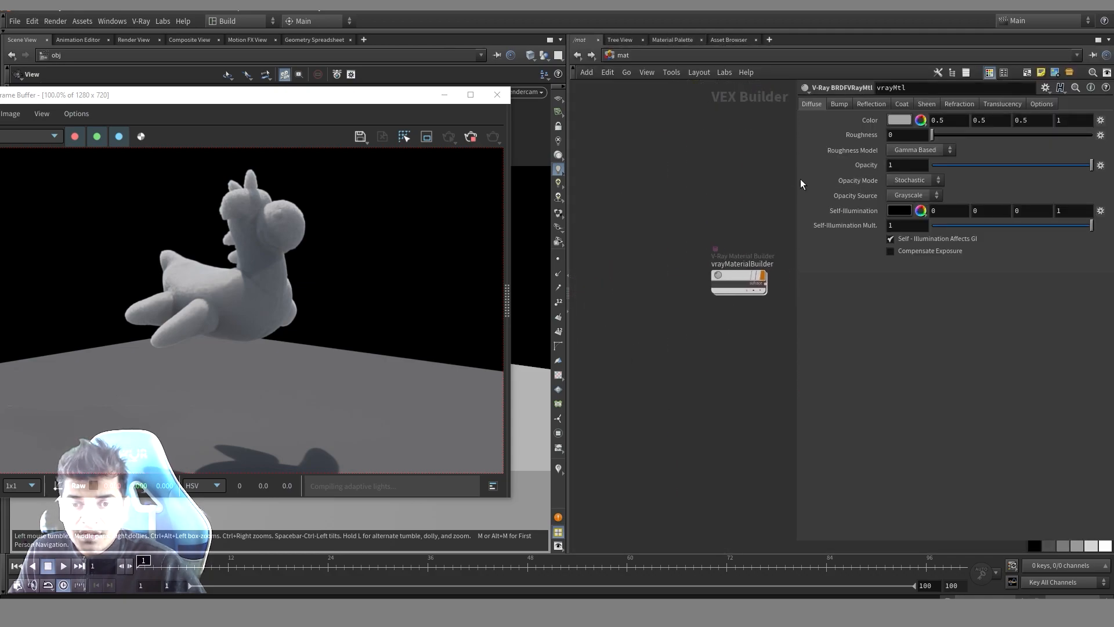
pyautogui.doubleClick(729, 275)
pyautogui.moveTo(413, 96); pyautogui.dragTo(528, 92)
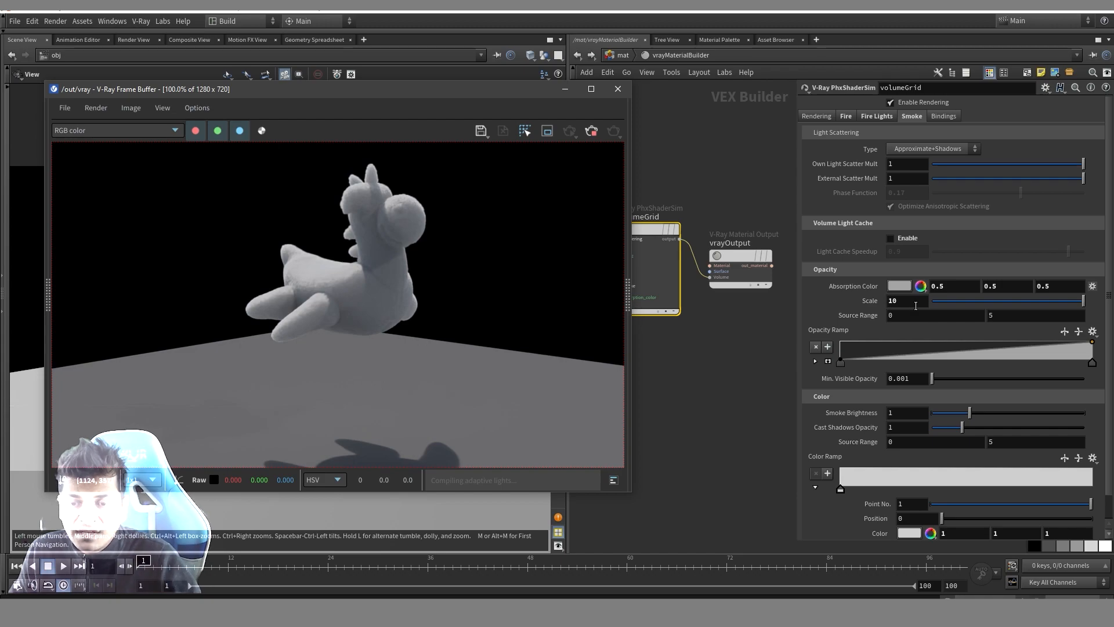
# Try a smoke opacity scale of 1 on volumeGrid and set it back to 10
pyautogui.moveTo(915, 301); pyautogui.dragTo(724, 323)
pyautogui.write('1')
pyautogui.press('Return')
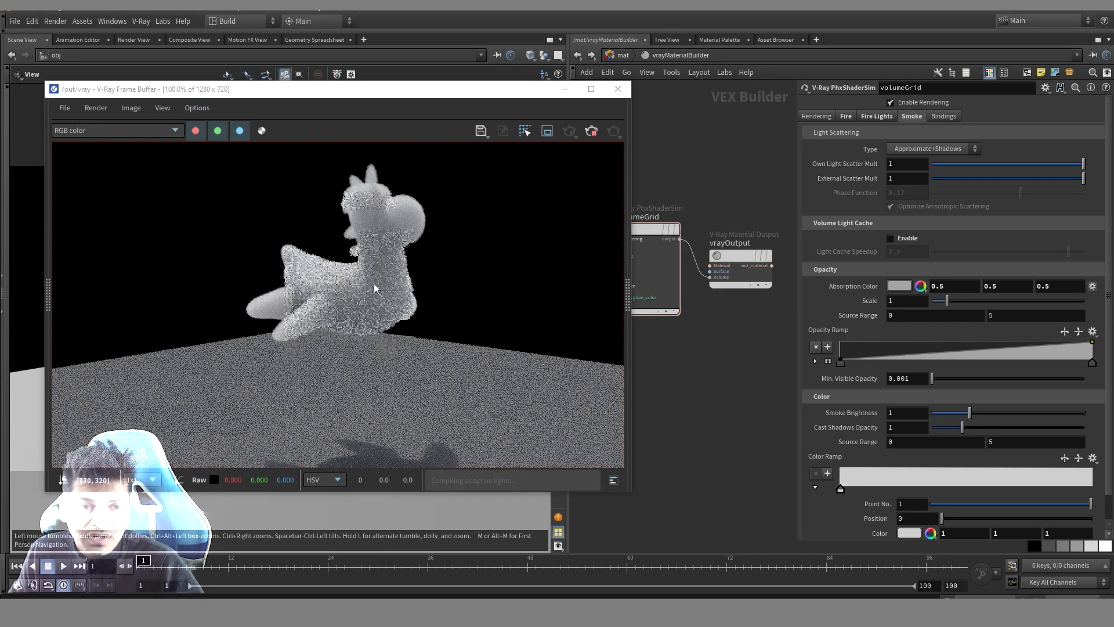
pyautogui.click(909, 299)
pyautogui.write('0')
pyautogui.press('Return')
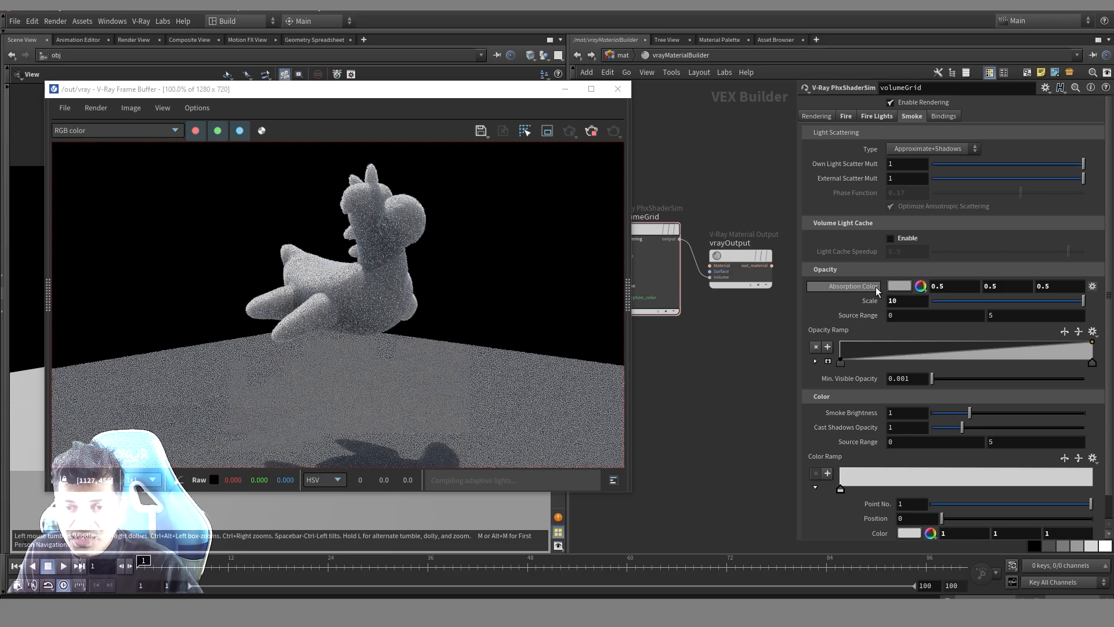
# Set volumeGrid's smoke absorption color to white and compare the render's alpha channel with its RGB color
pyautogui.click(899, 286)
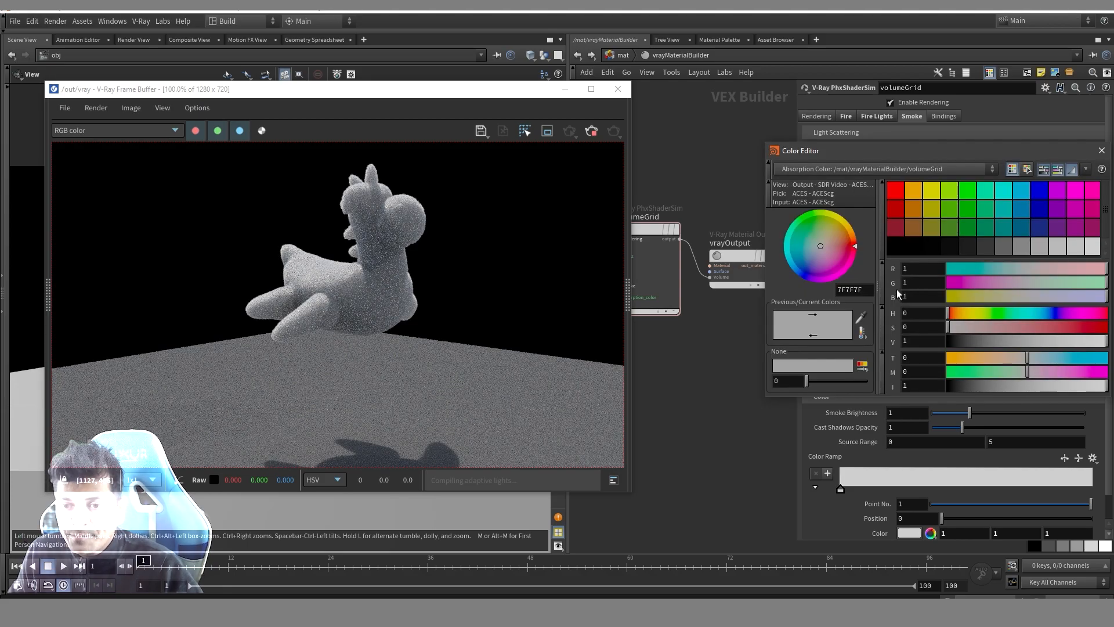
pyautogui.click(1090, 244)
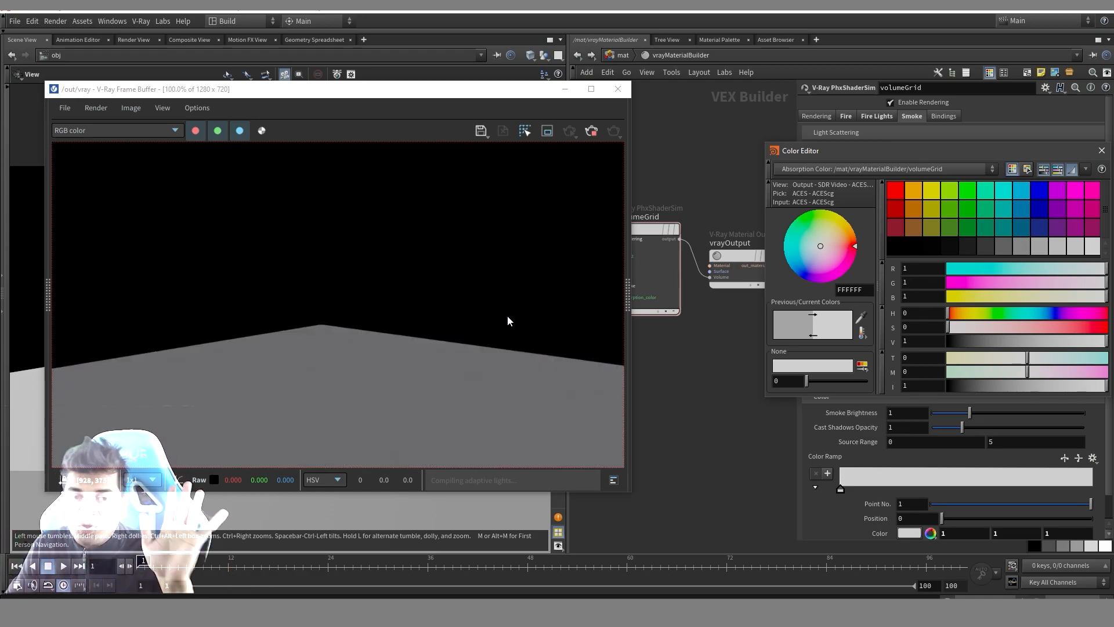
pyautogui.click(261, 131)
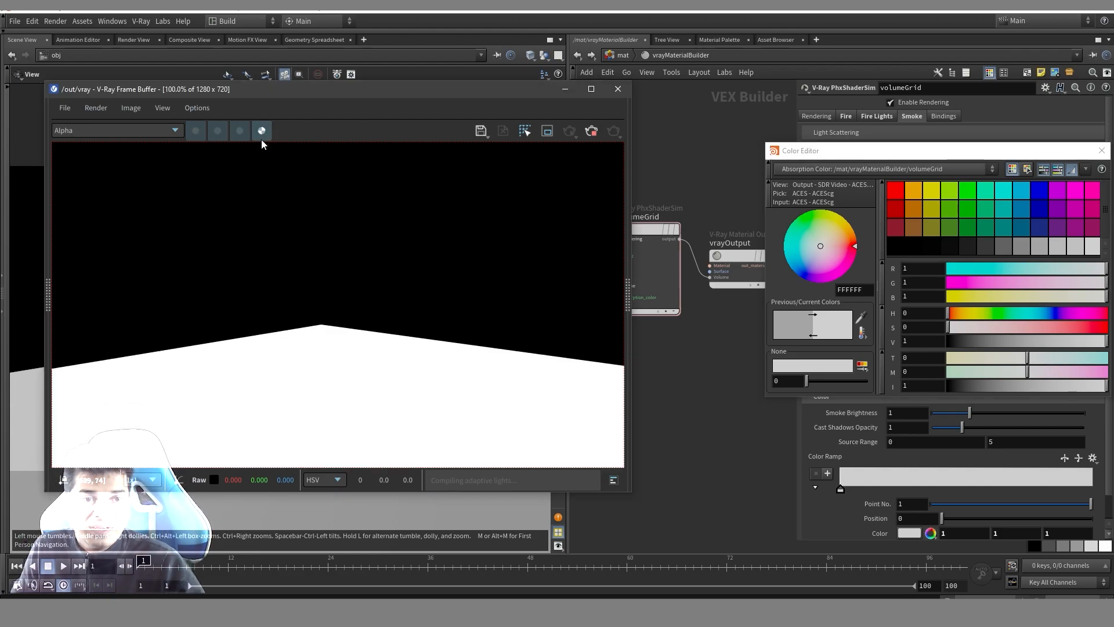
pyautogui.click(261, 131)
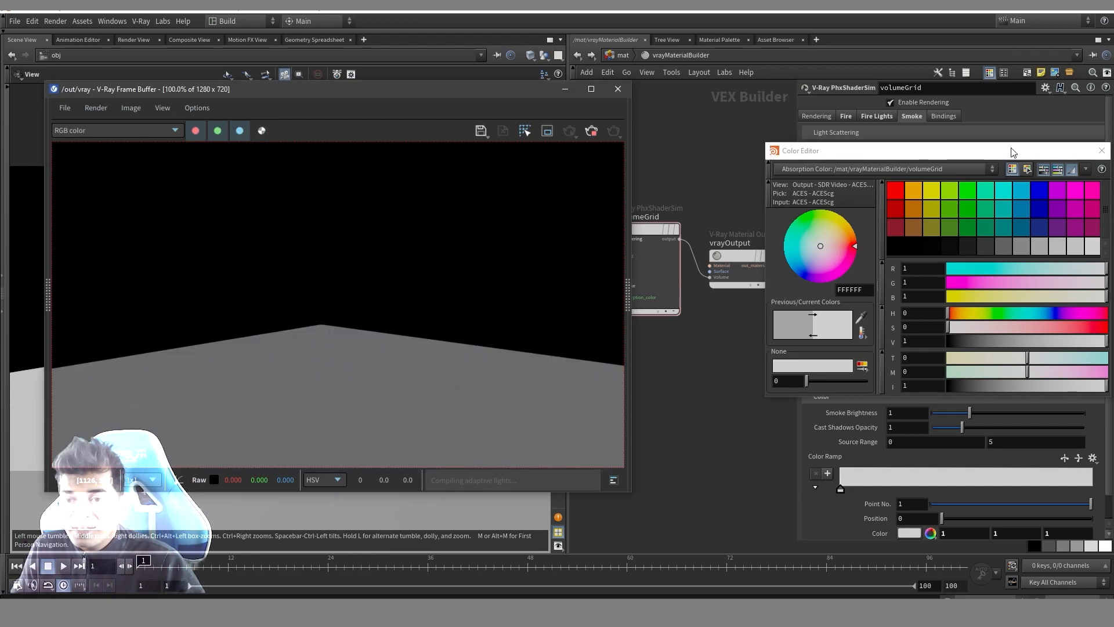
# Set the smoke absorption color to black and move the color editor closer to the render for comparison
pyautogui.click(895, 246)
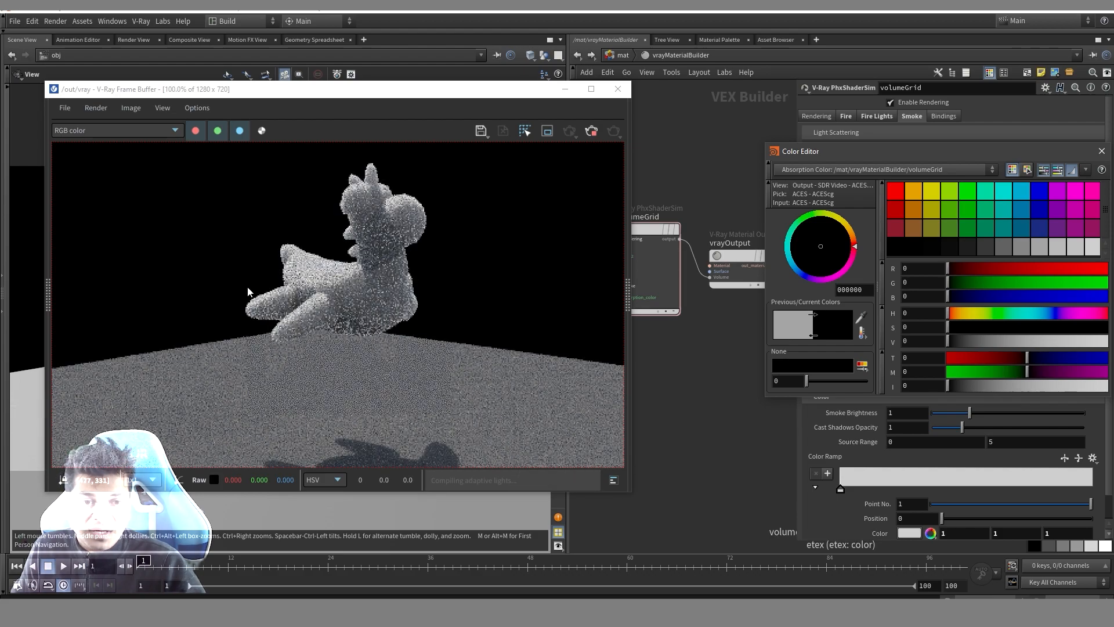
pyautogui.moveTo(824, 151); pyautogui.dragTo(594, 170)
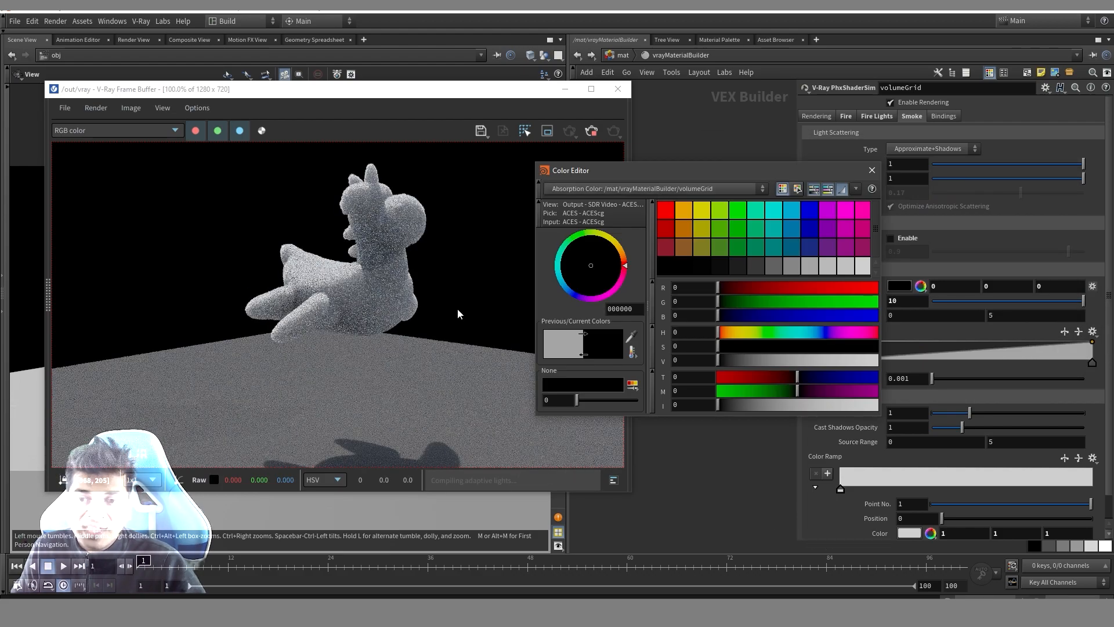
pyautogui.moveTo(701, 172); pyautogui.dragTo(663, 162)
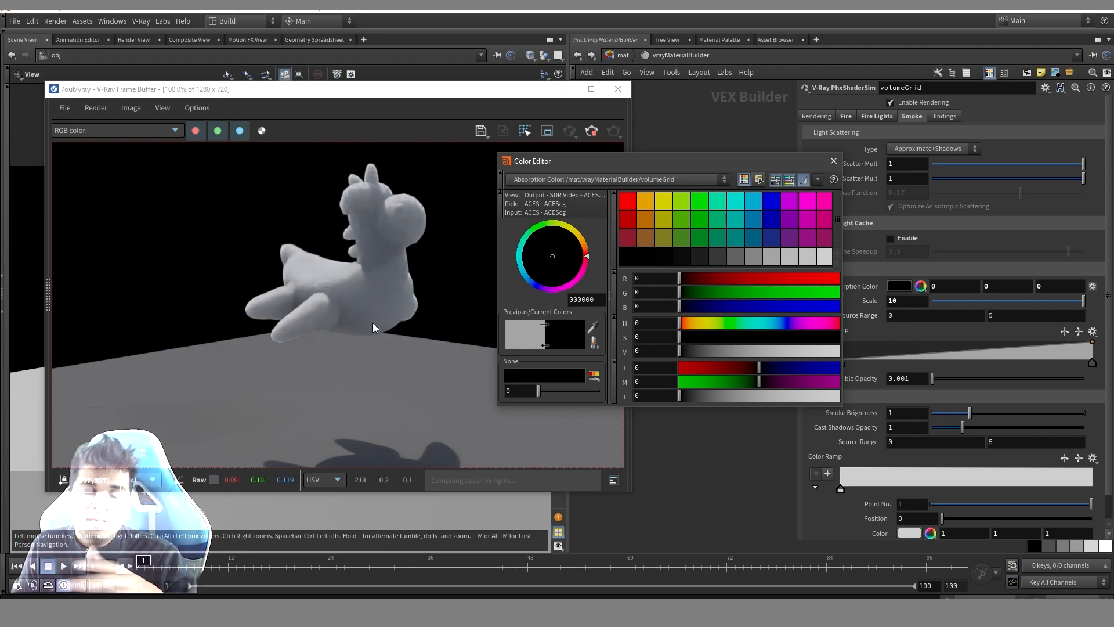
# Set the smoke absorption color to 0.5 gray and inspect the creature's shading up close in the render
pyautogui.click(768, 254)
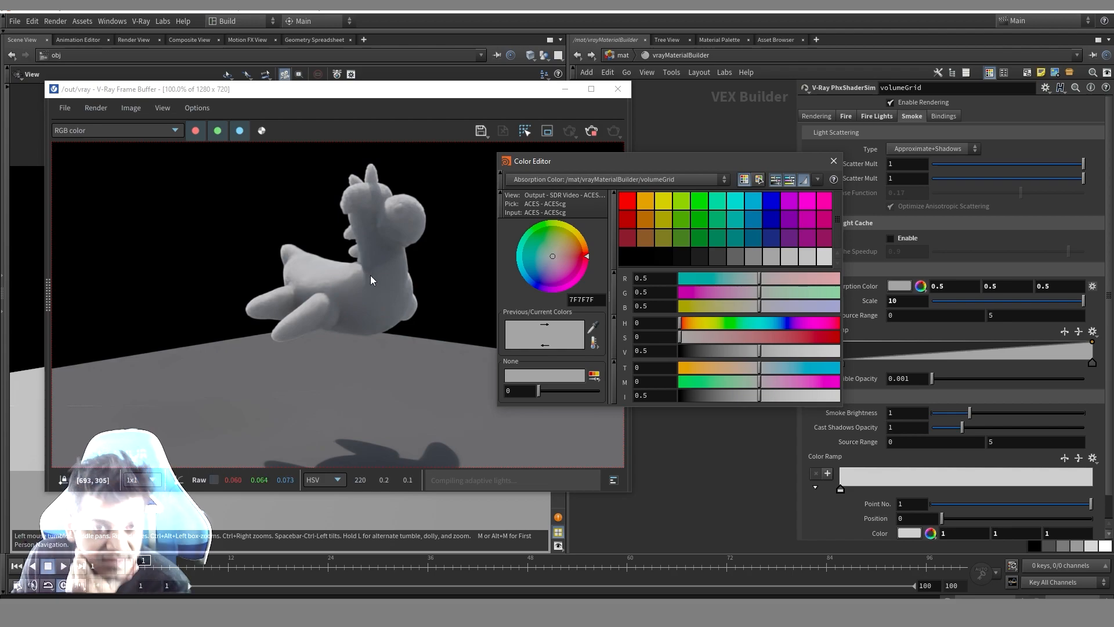
pyautogui.scroll(3, 335, 273)
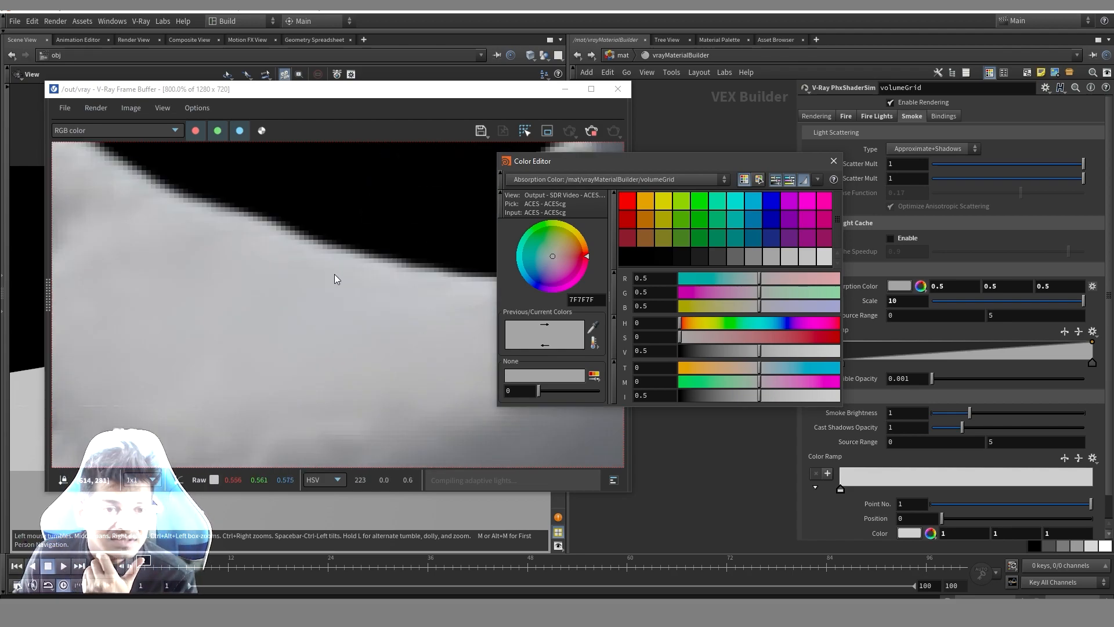
pyautogui.scroll(-2, 334, 273)
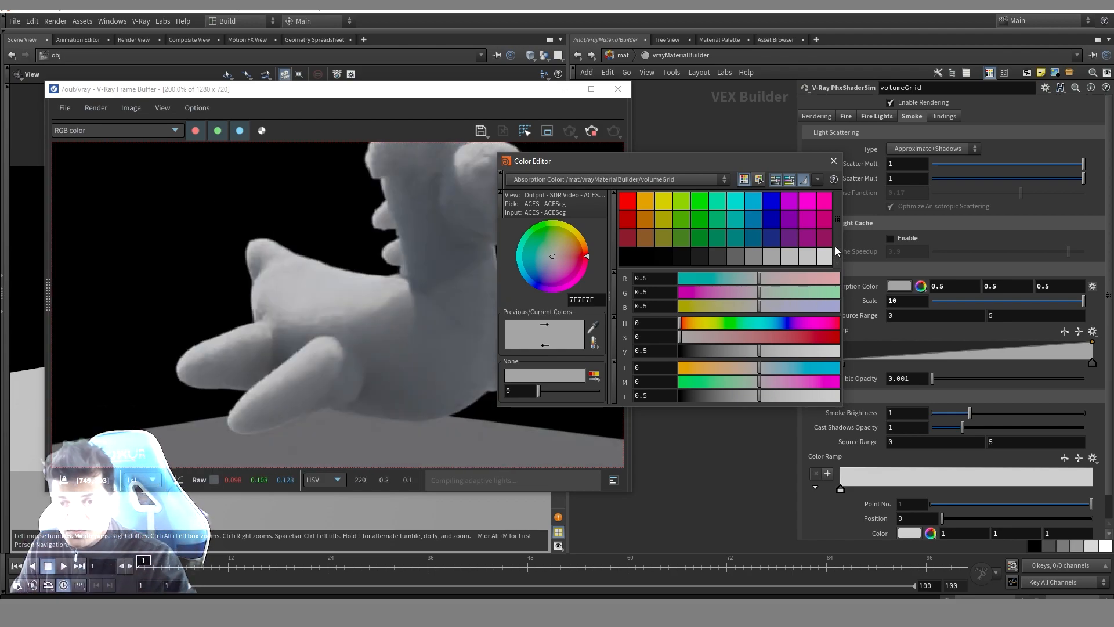
# Try a 0.6667 gray absorption color, settle on 0.333 gray and close the color editor
pyautogui.click(785, 252)
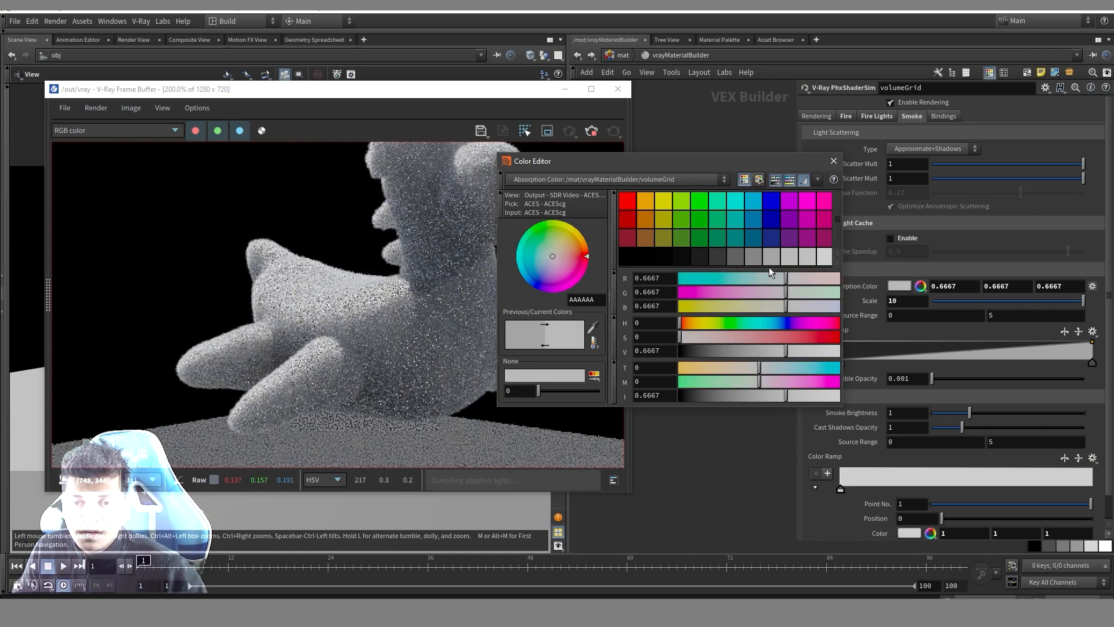
pyautogui.click(753, 255)
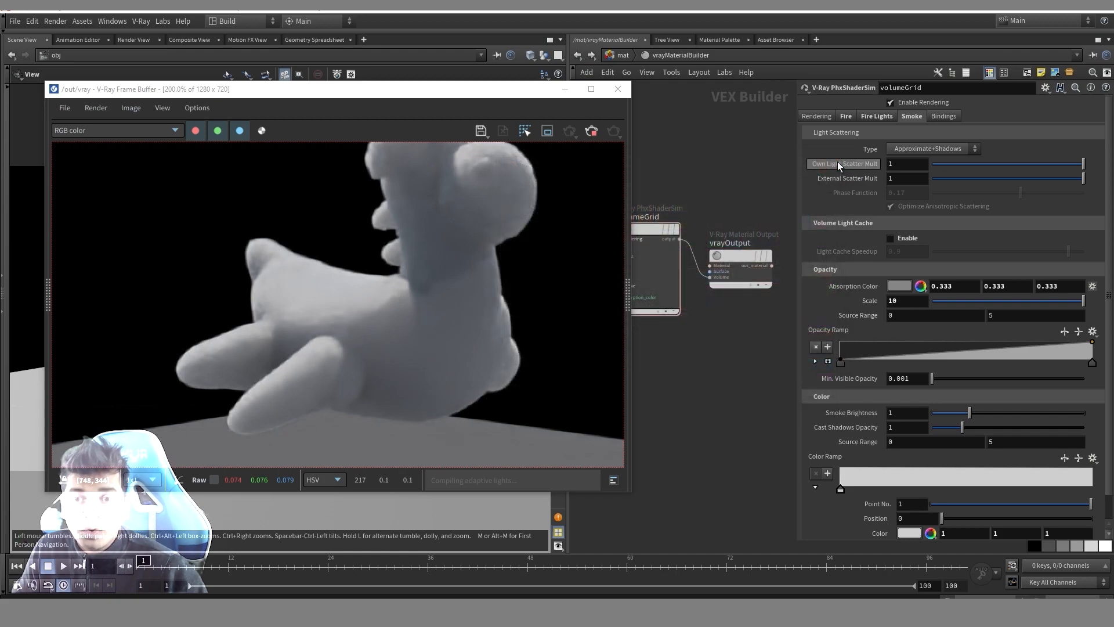
pyautogui.click(833, 162)
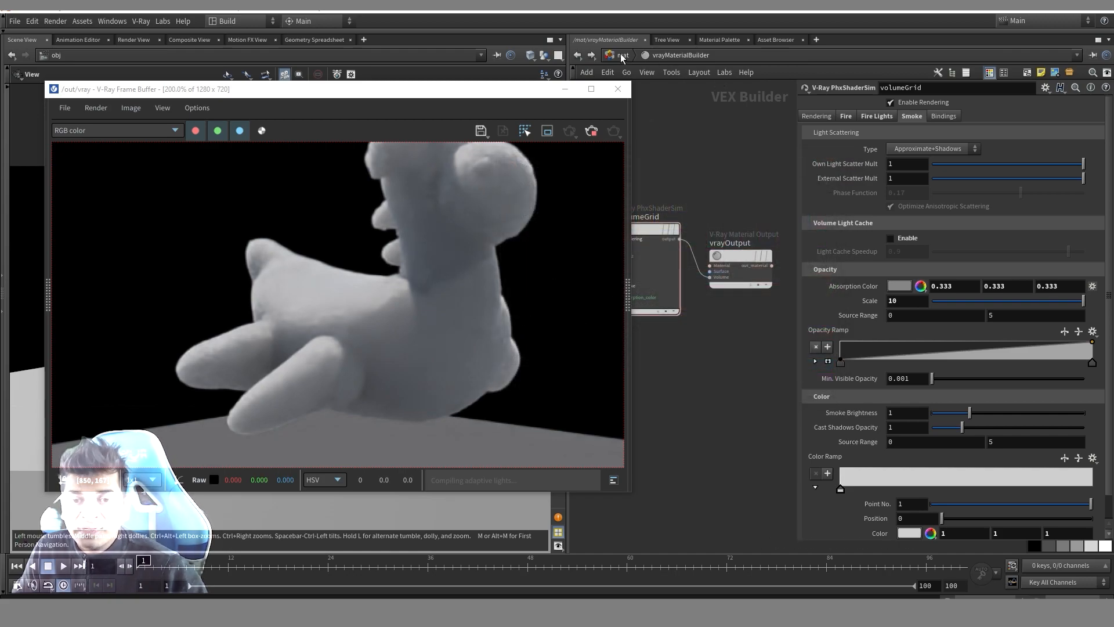
# Open the vray renderer's export settings in the out network and restart the interactive render
pyautogui.click(622, 56)
pyautogui.click(638, 120)
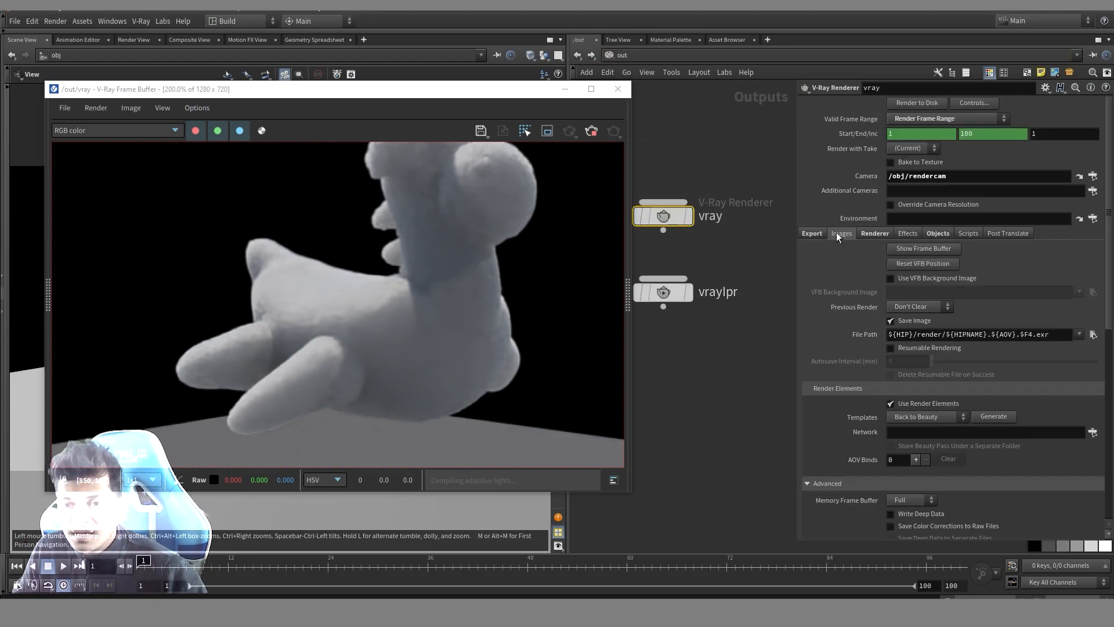
pyautogui.click(815, 235)
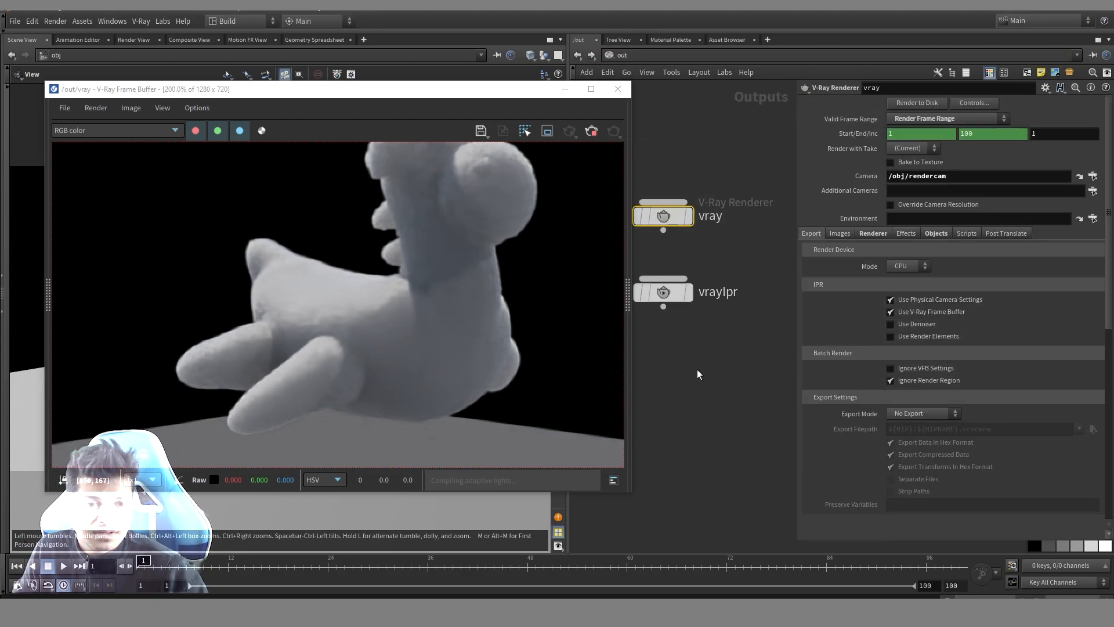
pyautogui.click(592, 133)
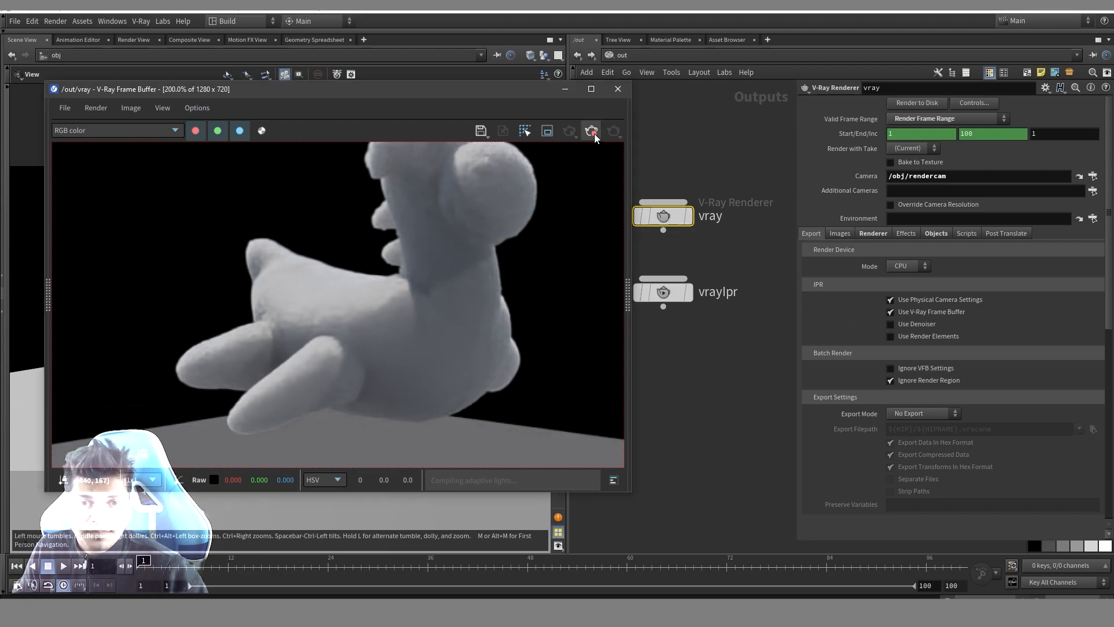
pyautogui.click(570, 133)
pyautogui.moveTo(705, 133); pyautogui.dragTo(761, 141, button='middle')
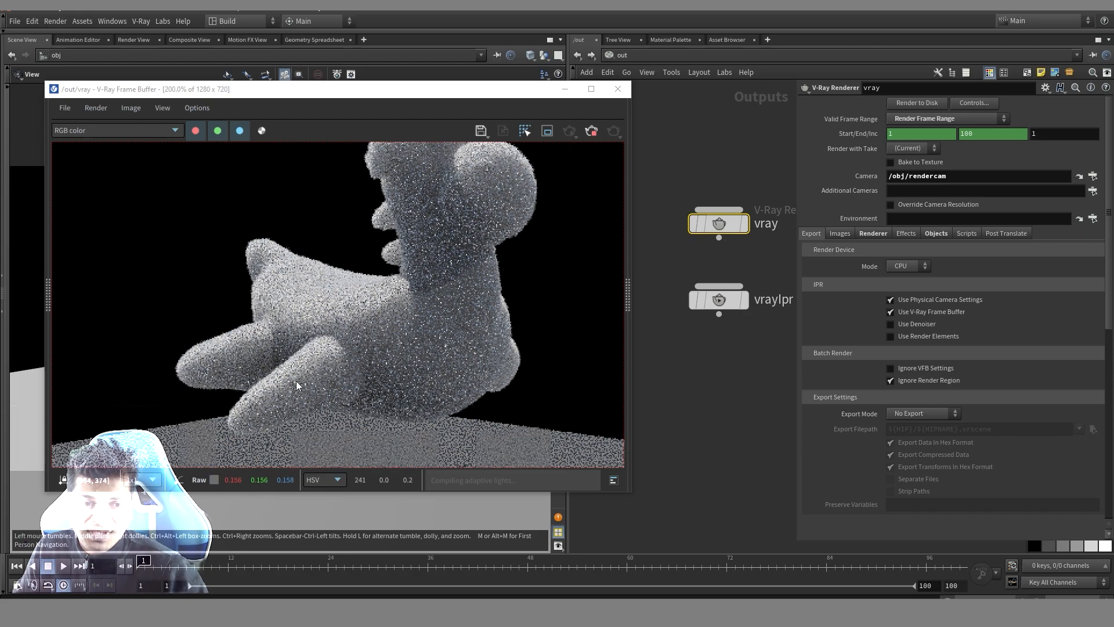
pyautogui.moveTo(739, 399); pyautogui.dragTo(739, 389, button='middle')
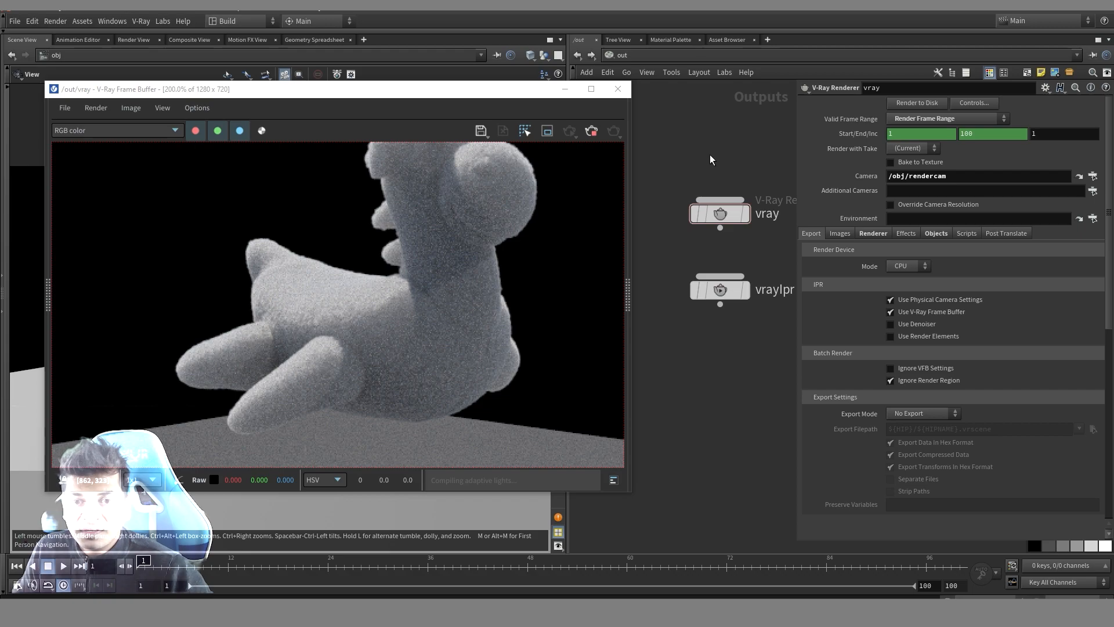
pyautogui.moveTo(703, 164); pyautogui.dragTo(659, 186, button='middle')
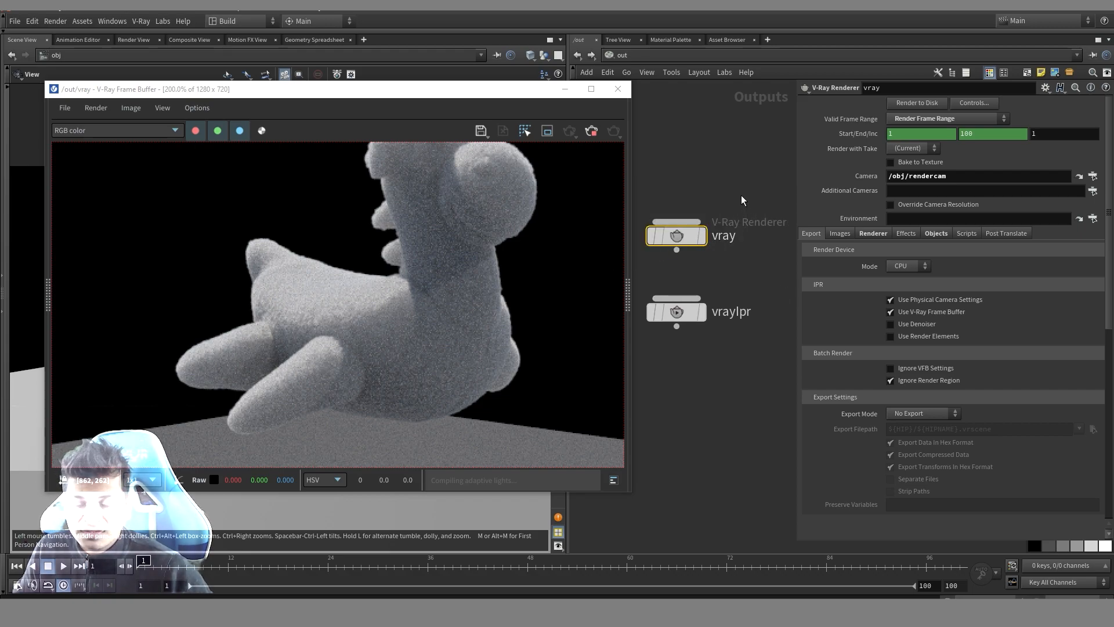
# Return to the volumeGrid shader inside vrayMaterialBuilder and review the available smoke light scattering types
pyautogui.click(622, 56)
pyautogui.click(670, 40)
pyautogui.doubleClick(772, 114)
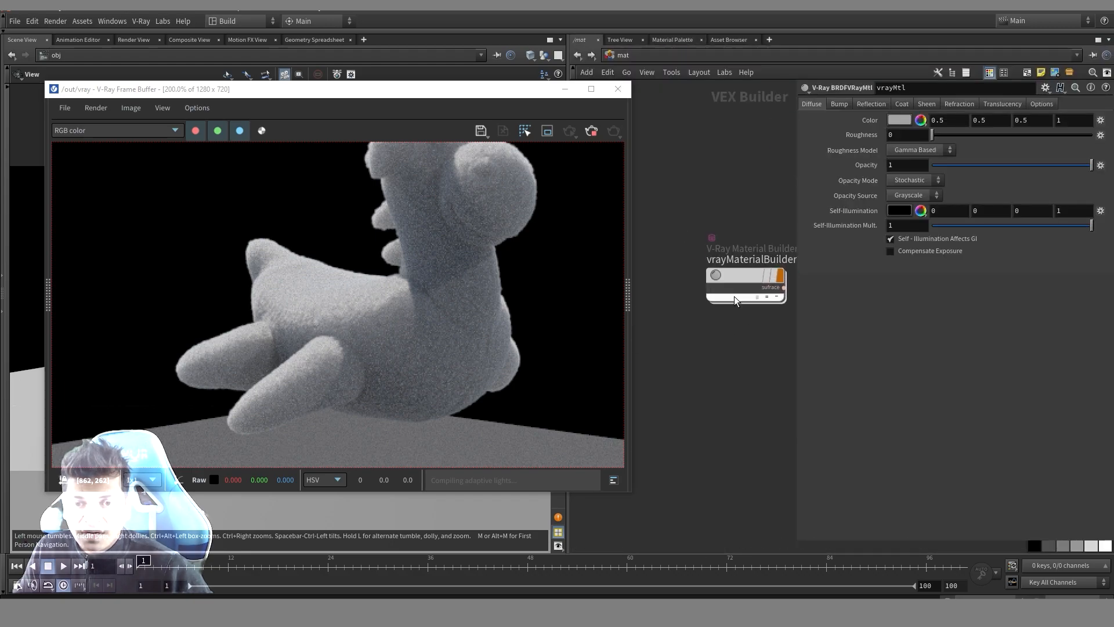
pyautogui.doubleClick(735, 301)
pyautogui.moveTo(725, 372); pyautogui.dragTo(733, 389, button='middle')
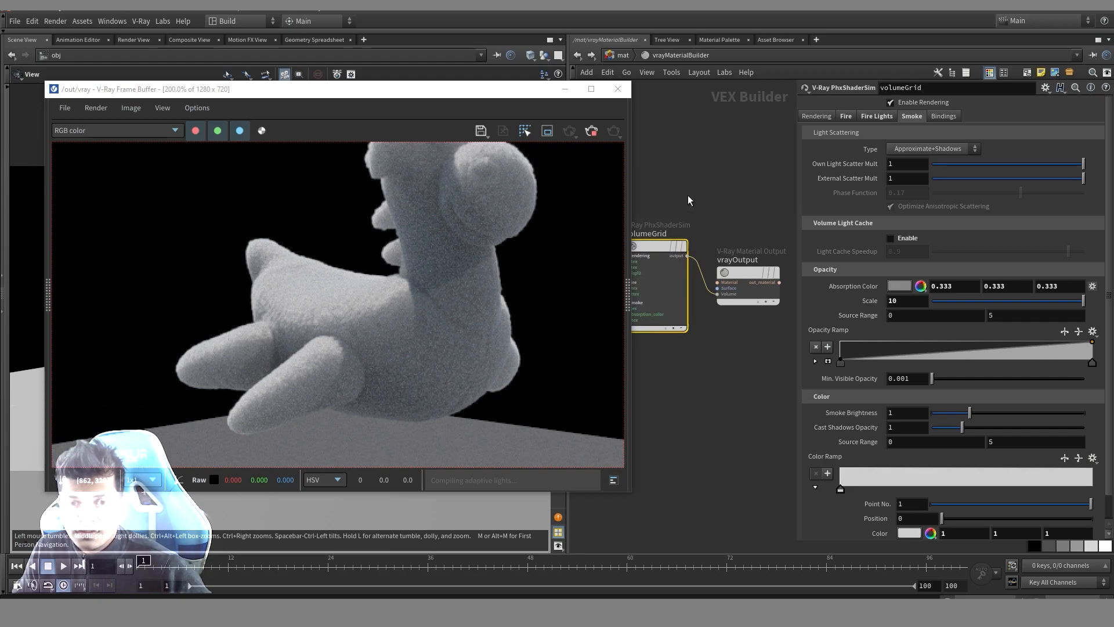
pyautogui.moveTo(689, 200); pyautogui.dragTo(750, 177, button='middle')
pyautogui.click(939, 151)
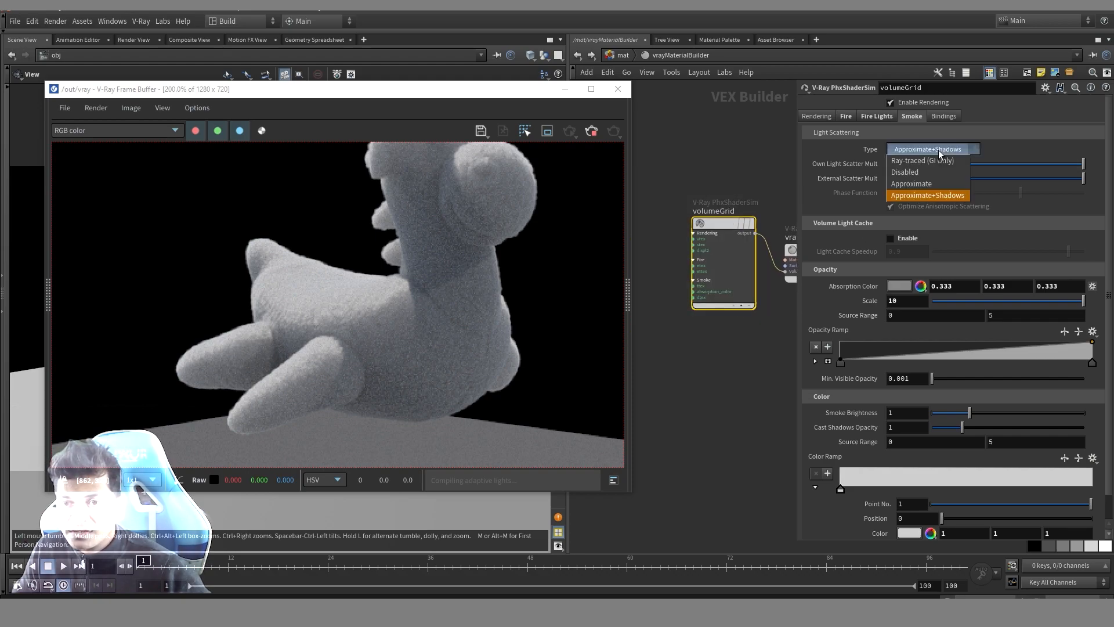
pyautogui.click(940, 151)
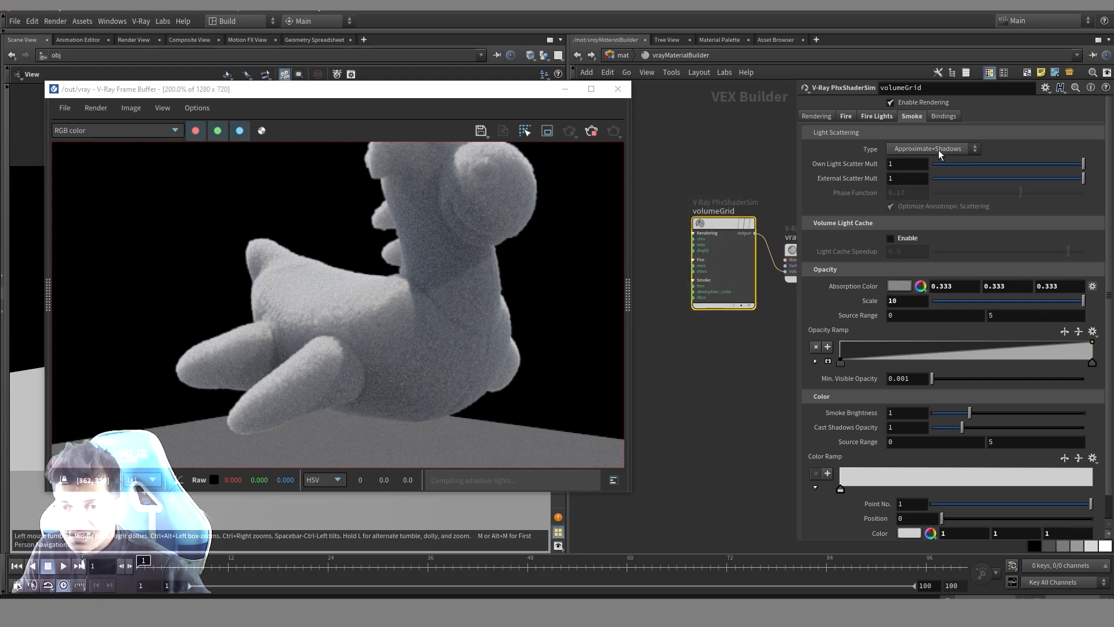
# Try black as the smoke absorption color, settle on 0.5 gray and close the color editor
pyautogui.click(900, 286)
pyautogui.click(629, 256)
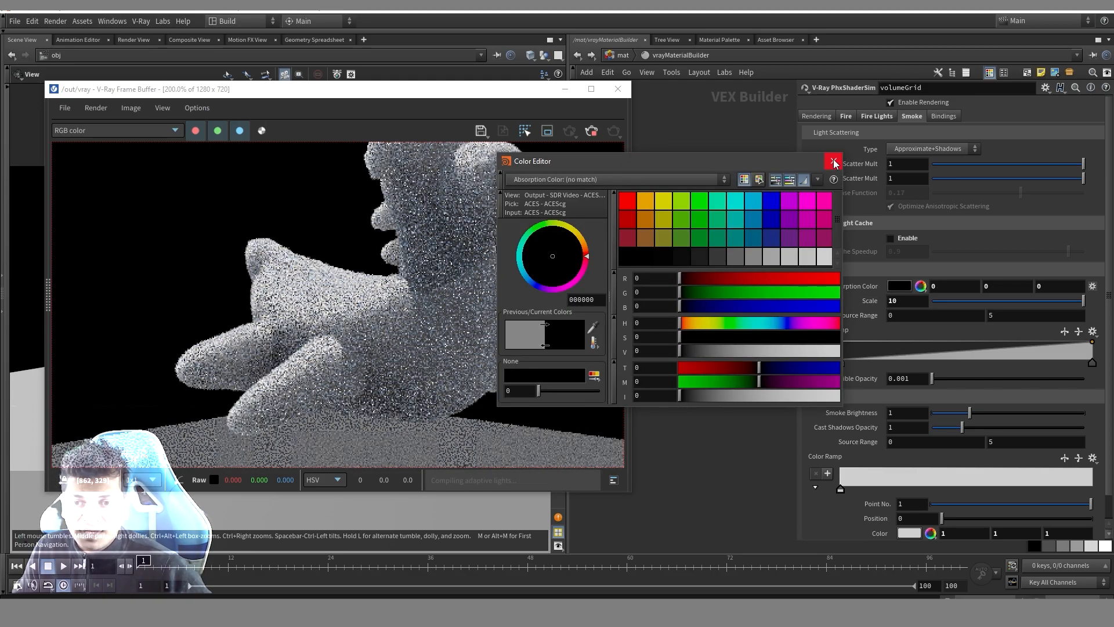
pyautogui.click(748, 258)
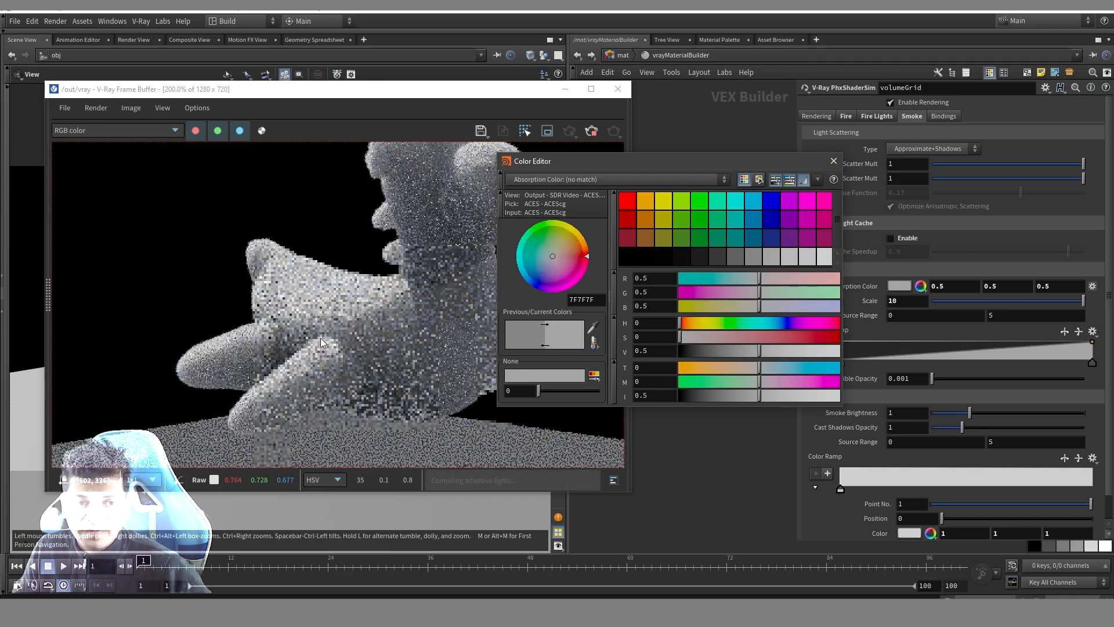
pyautogui.click(834, 162)
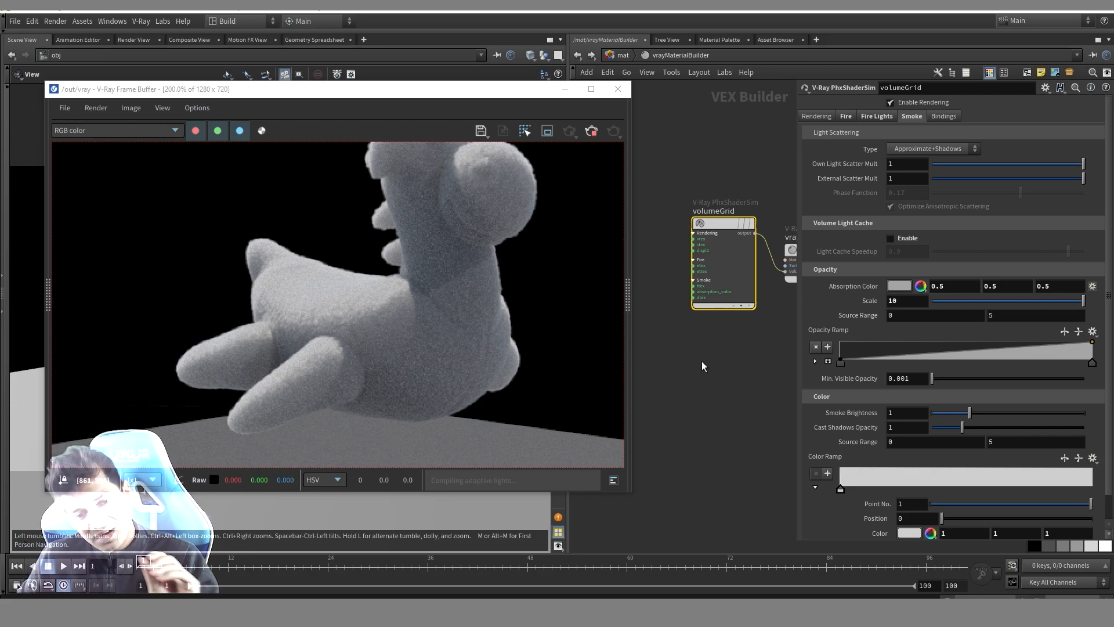
pyautogui.moveTo(705, 363); pyautogui.dragTo(703, 398, button='middle')
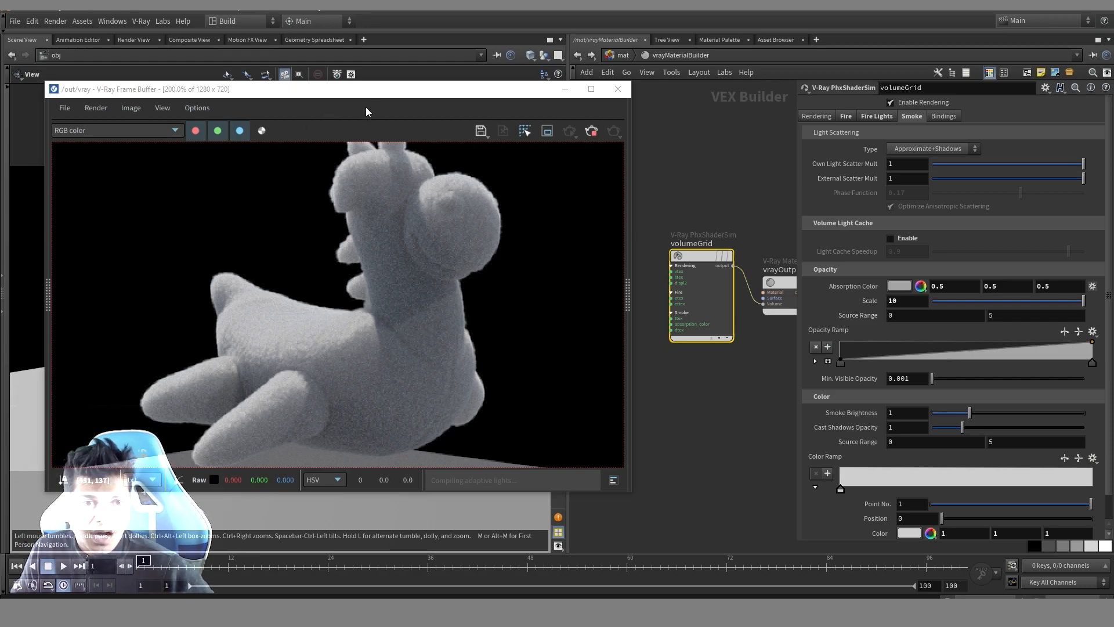
# Store the current render in the frame buffer history and switch volumeGrid's light scattering to Ray-traced (GI Only)
pyautogui.moveTo(46, 301); pyautogui.dragTo(184, 308)
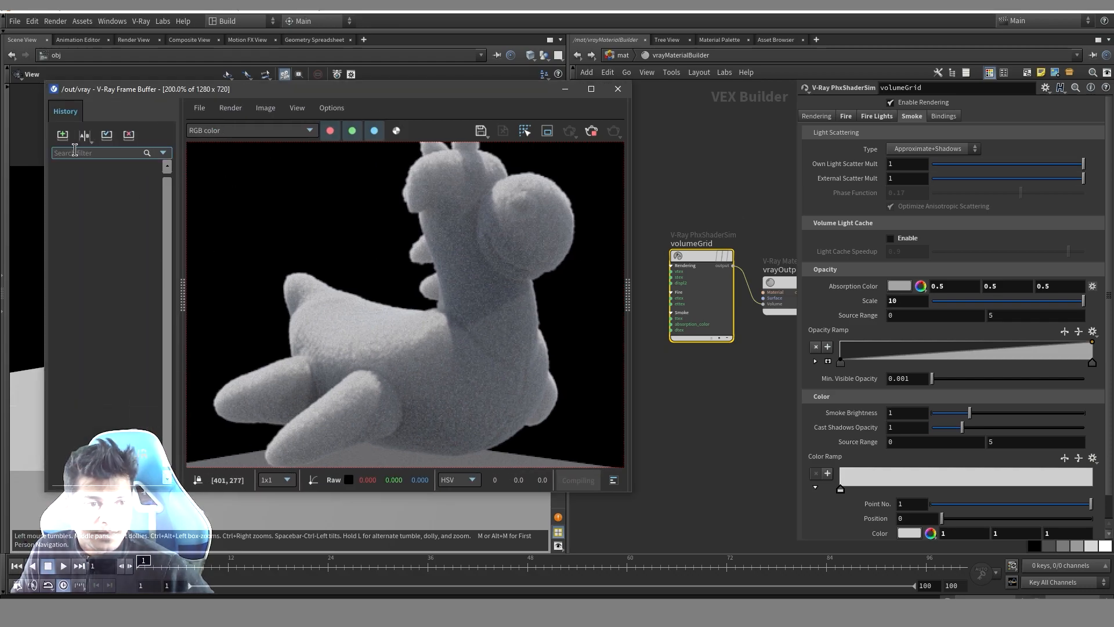
pyautogui.click(932, 150)
pyautogui.click(929, 166)
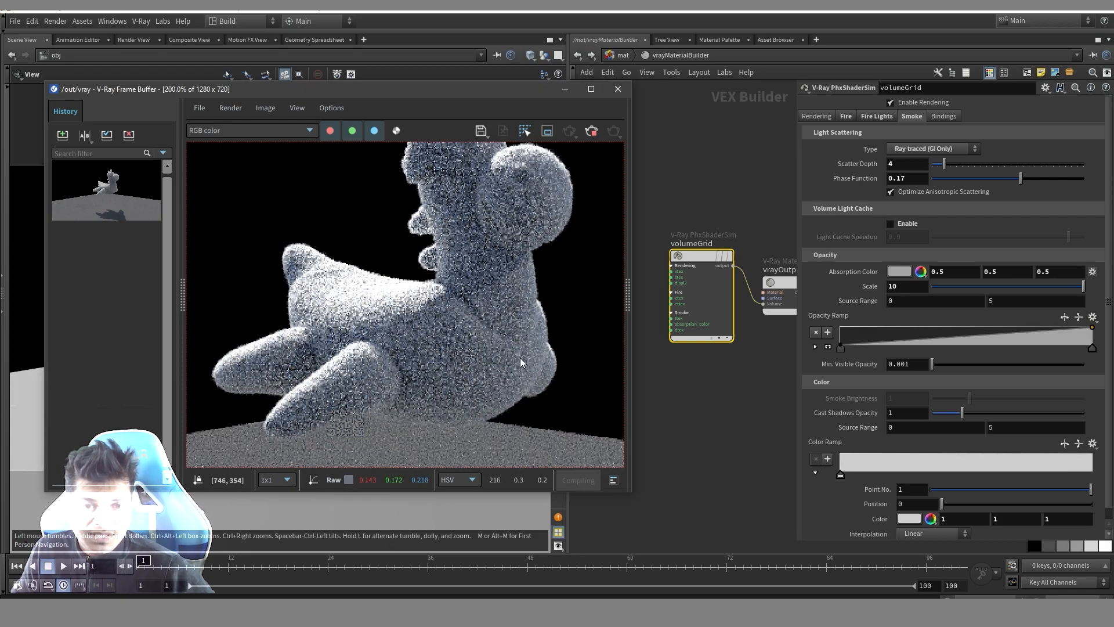
pyautogui.moveTo(488, 330); pyautogui.dragTo(475, 341, button='middle')
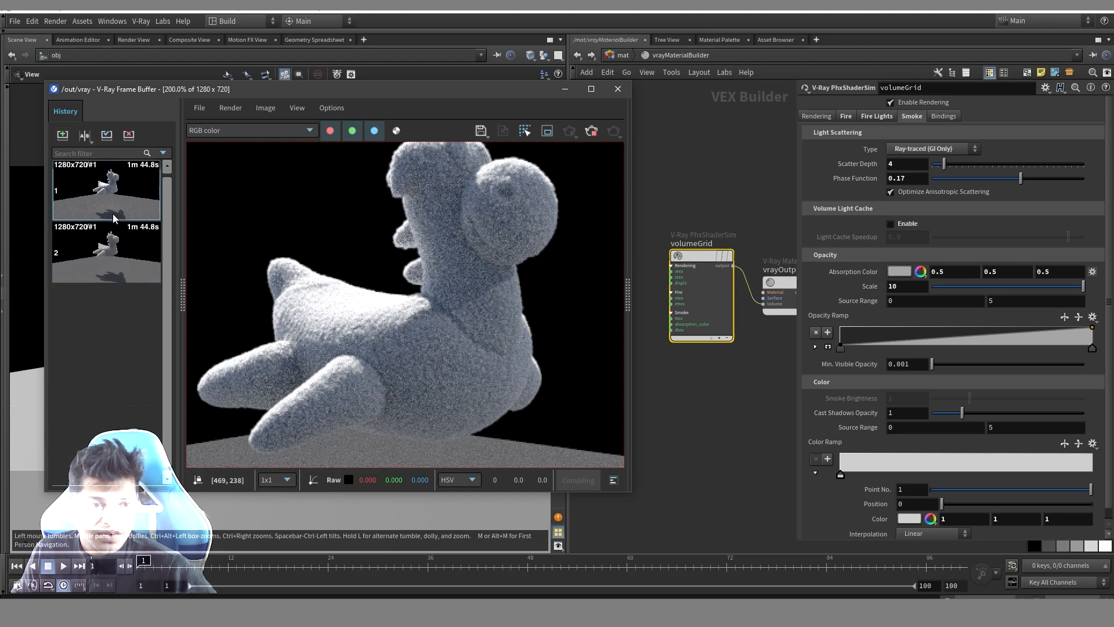
# Compare the two stored renders with the A/B wipe, enlarge the frame buffer and end the comparison
pyautogui.click(84, 135)
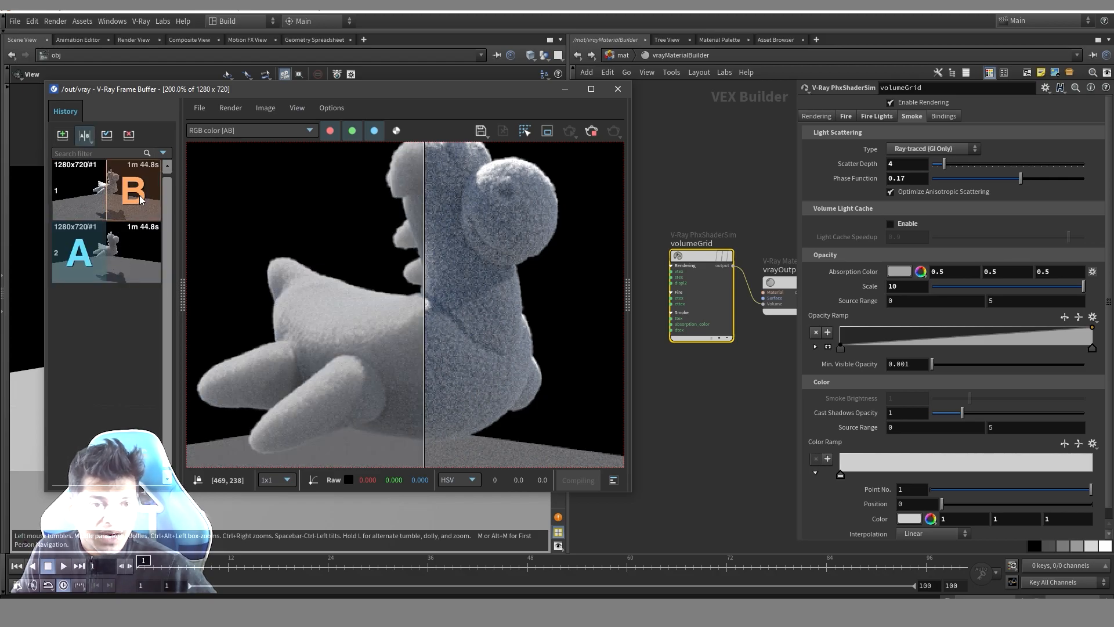
pyautogui.moveTo(423, 307); pyautogui.dragTo(278, 335)
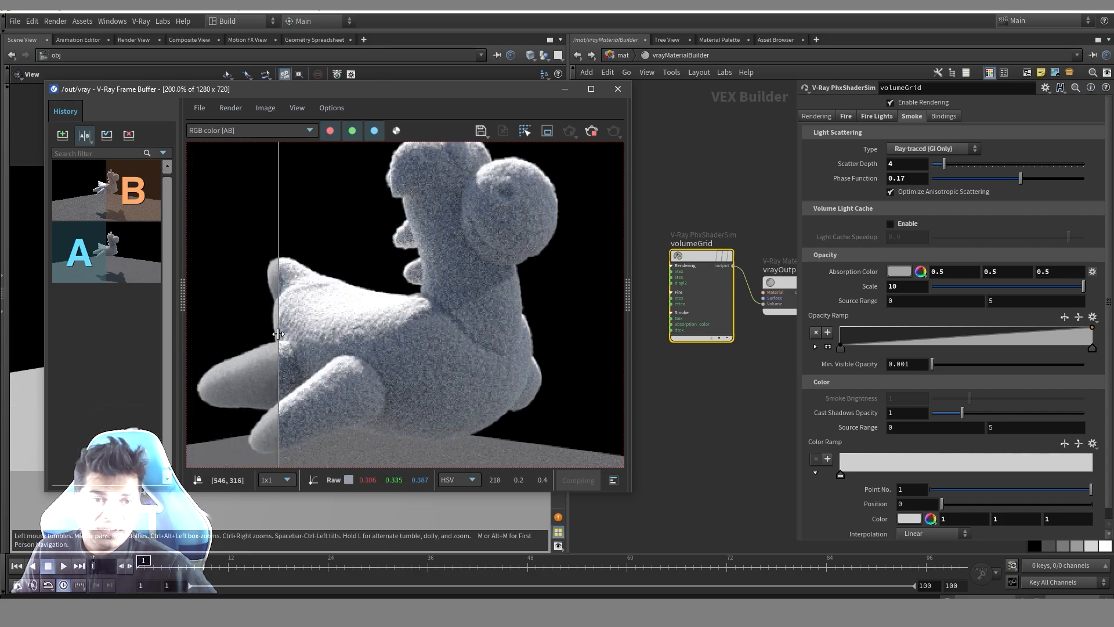
pyautogui.moveTo(635, 495); pyautogui.dragTo(857, 571)
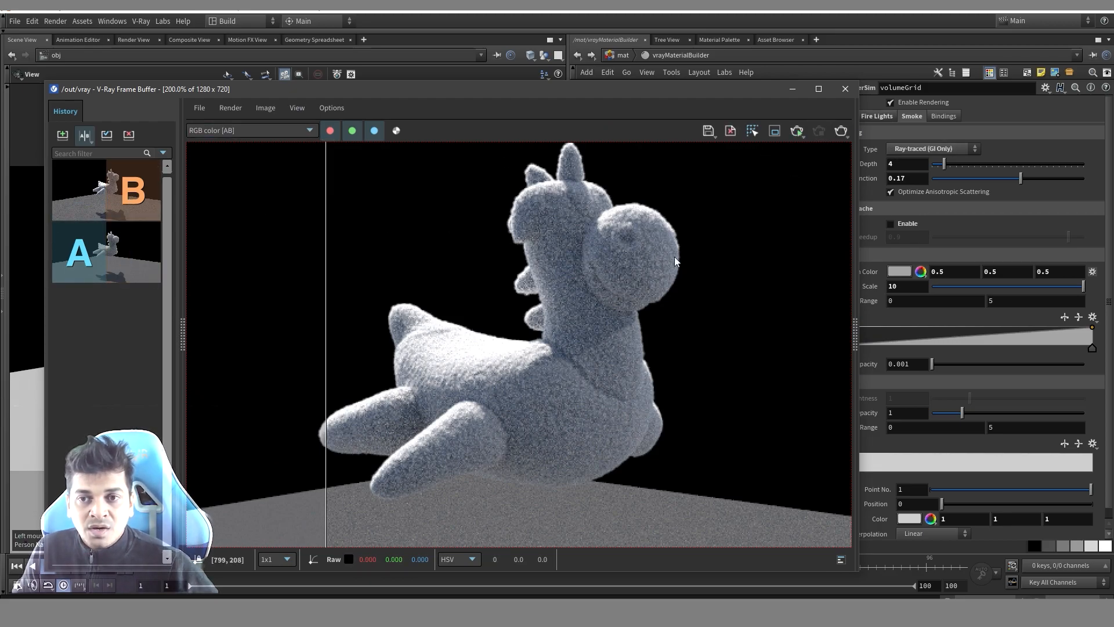
pyautogui.click(84, 136)
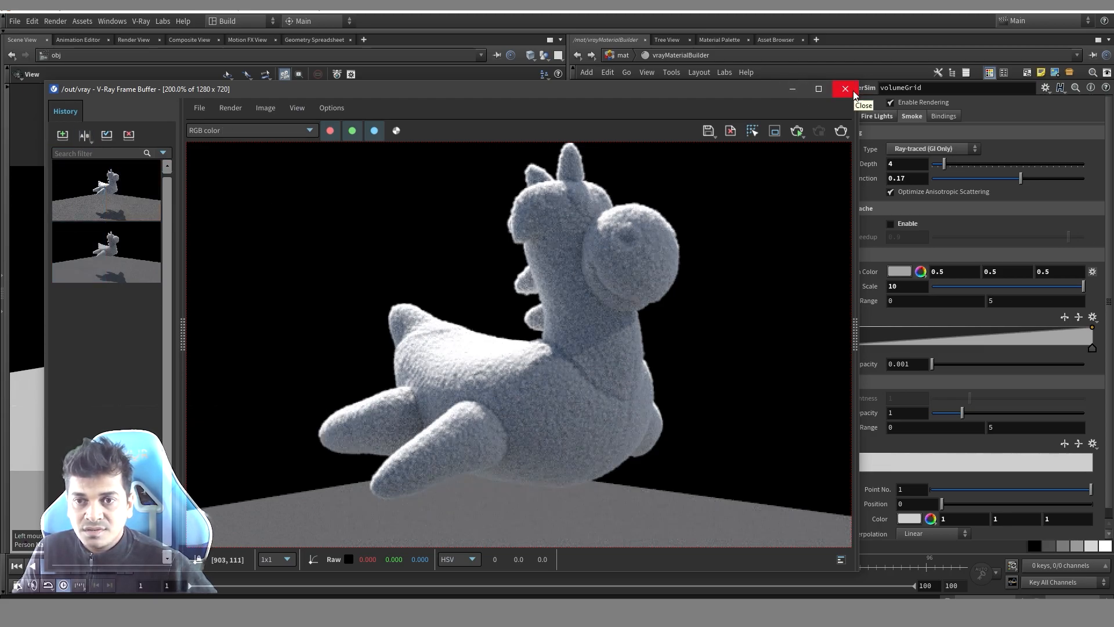
# Make the smoke color ramp pink (1, 0, 0.5) and start an interactive render beside the smoke settings
pyautogui.moveTo(747, 90); pyautogui.dragTo(302, 93)
pyautogui.moveTo(681, 147); pyautogui.dragTo(601, 124, button='middle')
pyautogui.scroll(2, 704, 445)
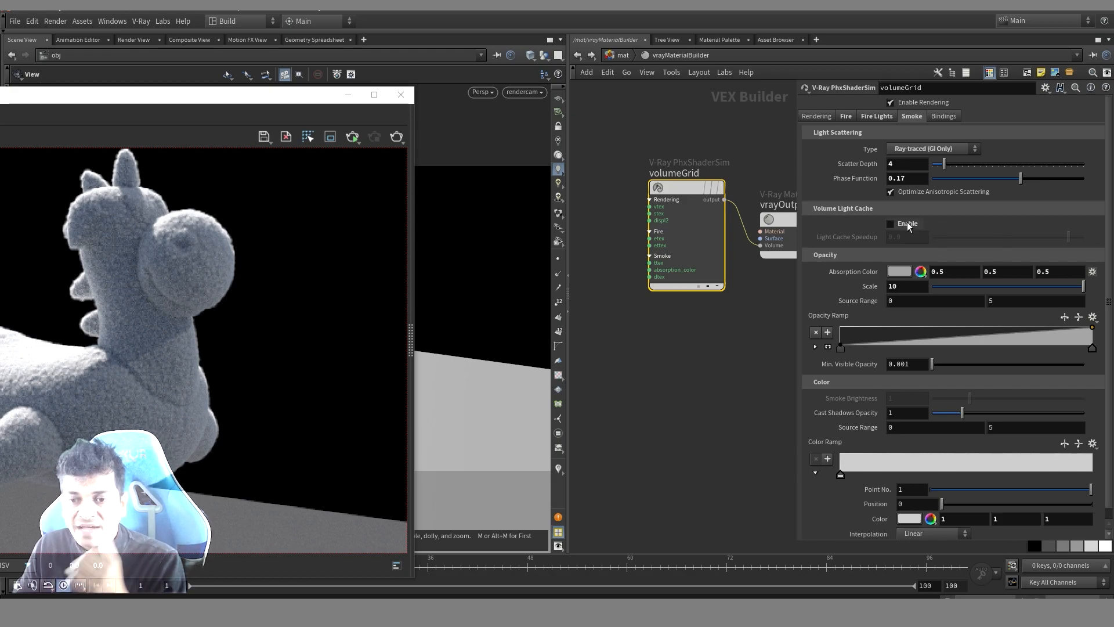
pyautogui.scroll(-1, 988, 255)
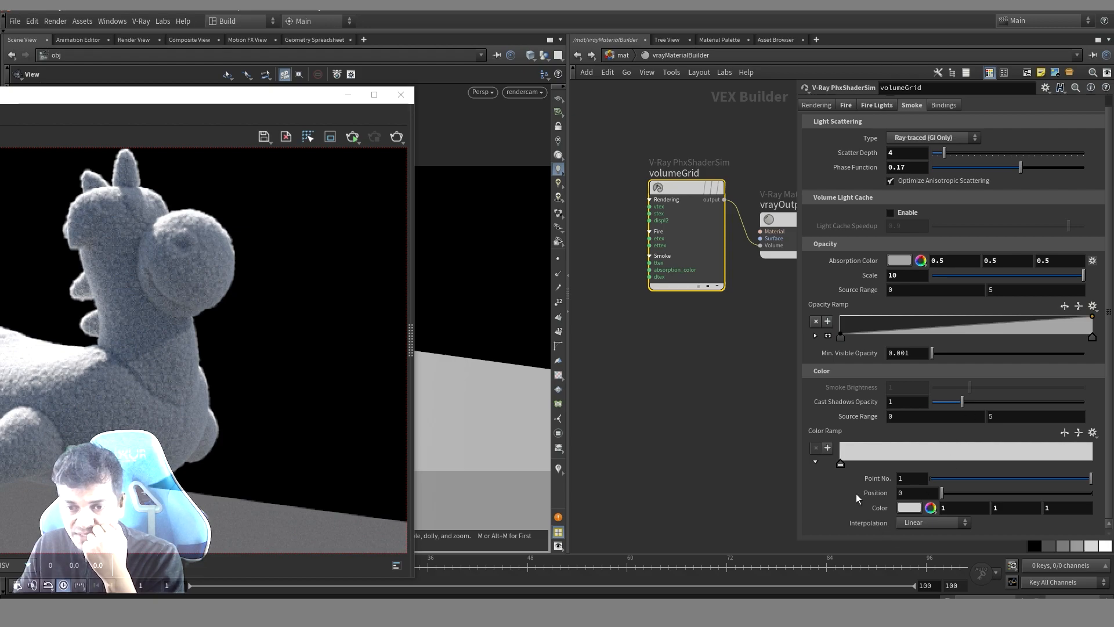
pyautogui.moveTo(306, 112); pyautogui.dragTo(638, 77)
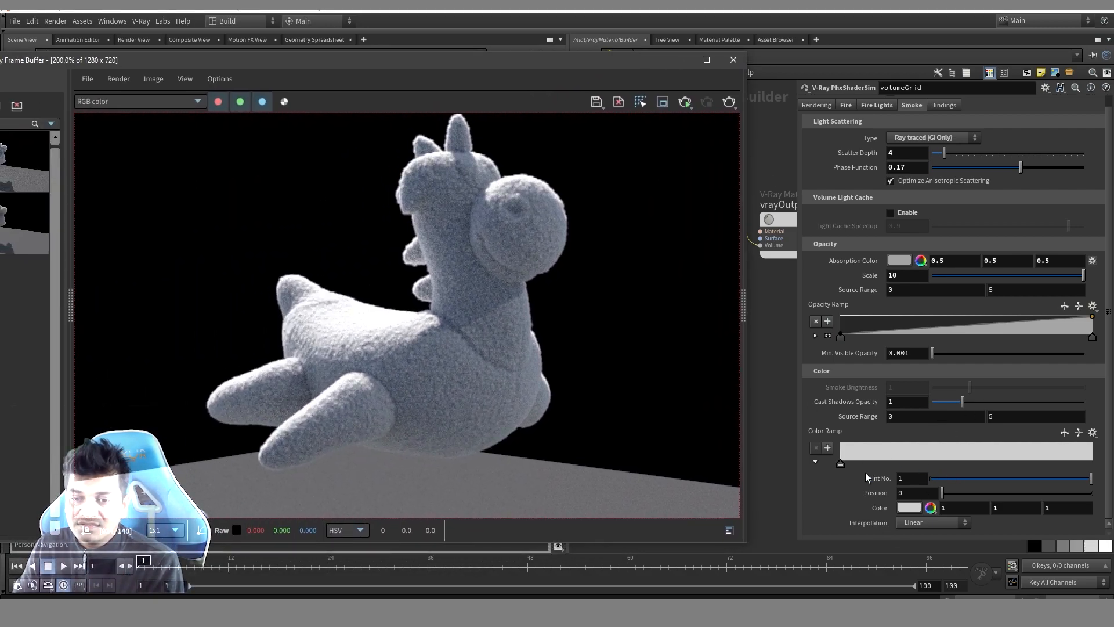
pyautogui.click(908, 508)
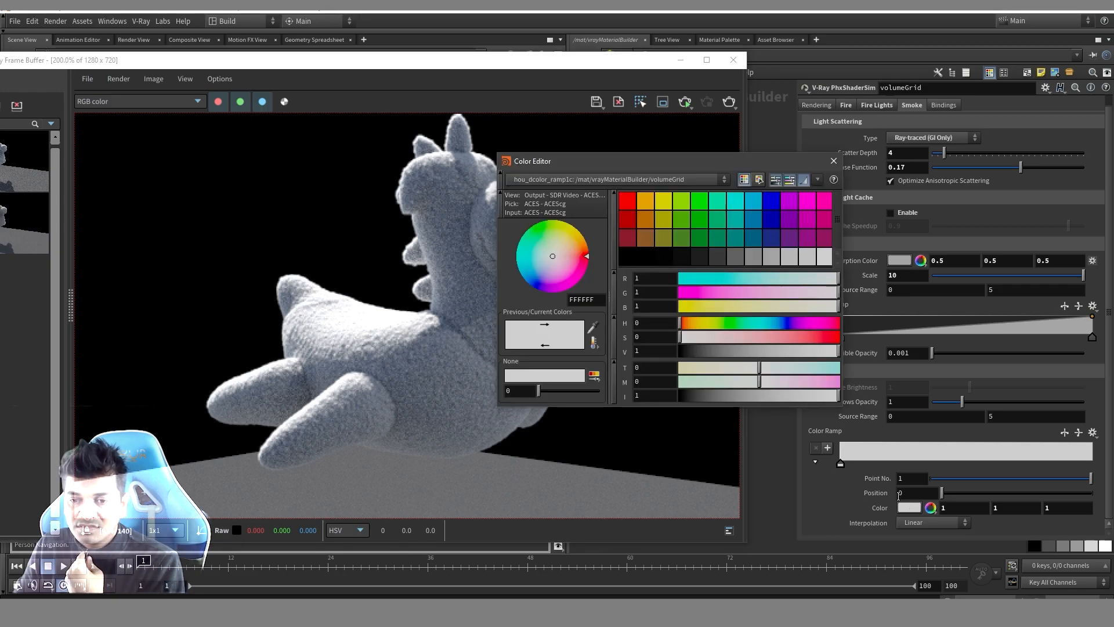
pyautogui.click(825, 201)
pyautogui.click(834, 161)
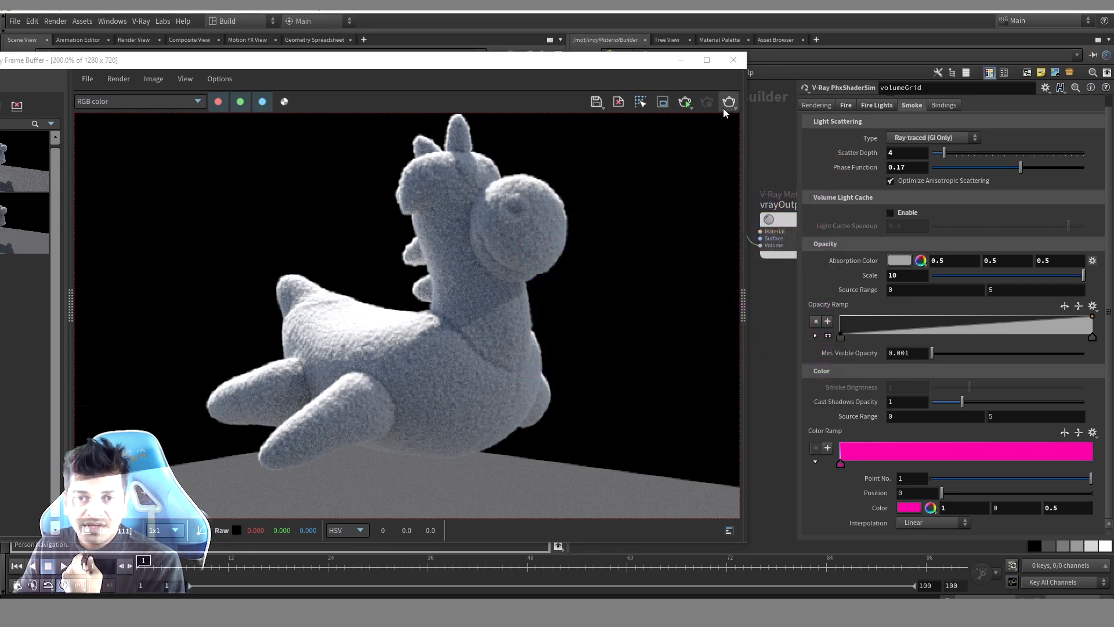
pyautogui.click(684, 102)
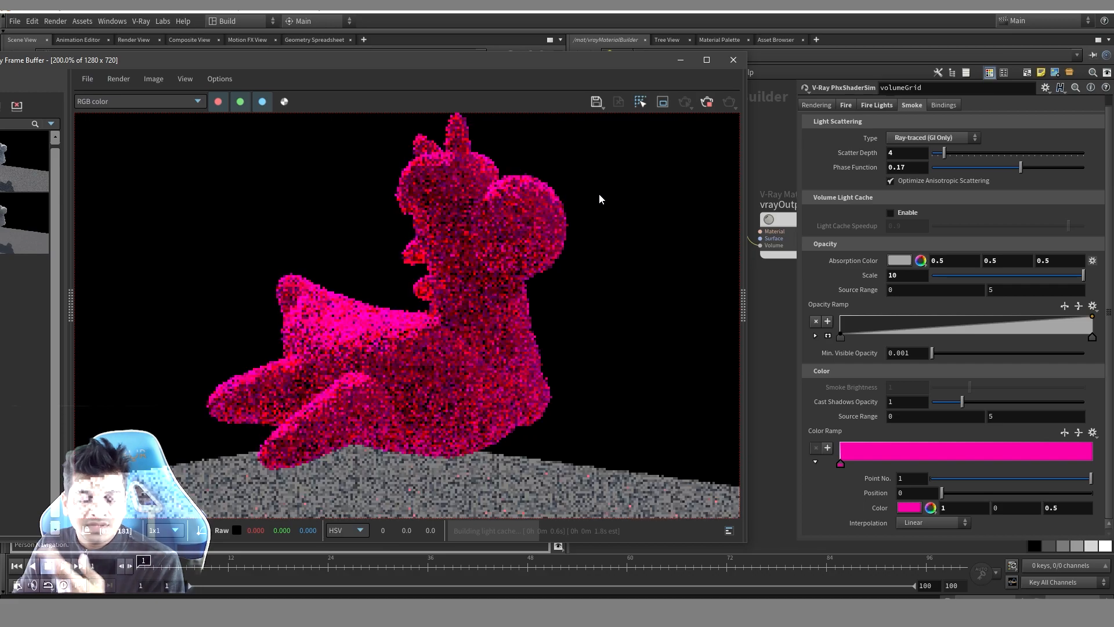
# Set the smoke color ramp back to white and close the color editor
pyautogui.click(909, 509)
pyautogui.click(825, 256)
pyautogui.click(834, 161)
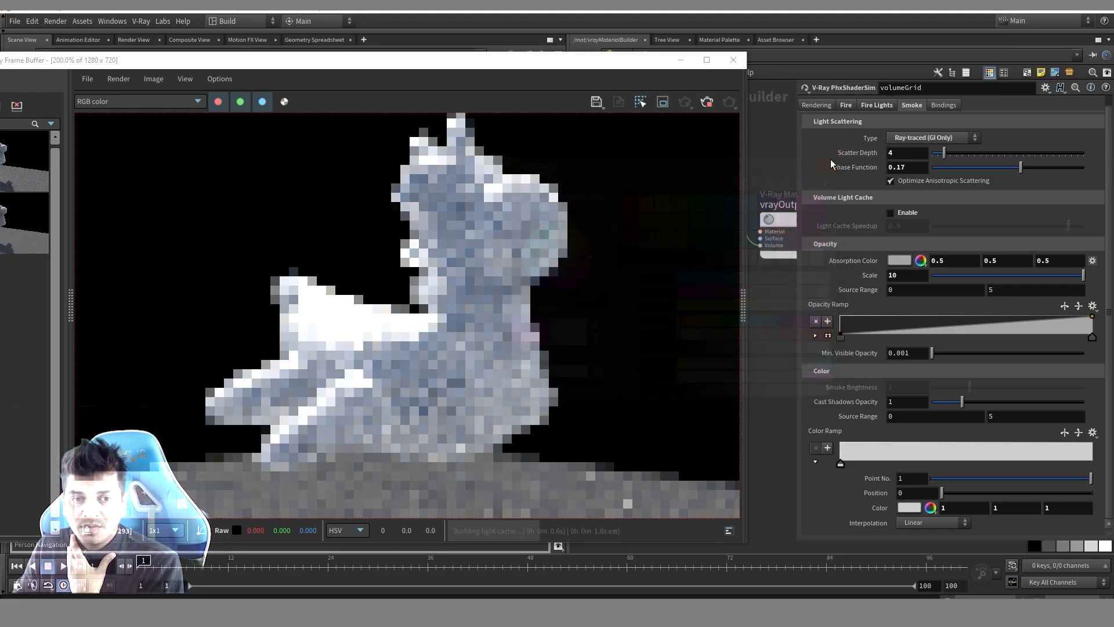
# Switch volumeGrid's light scattering to Approximate+Shadows and move the frame buffer away from the node network
pyautogui.scroll(1, 1021, 111)
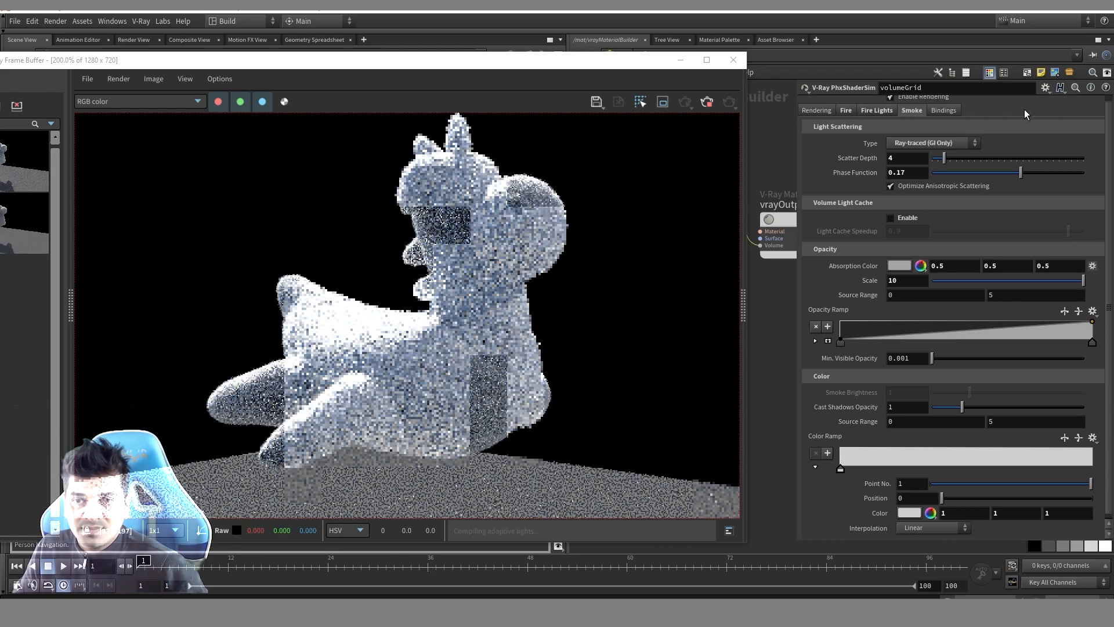
pyautogui.click(928, 143)
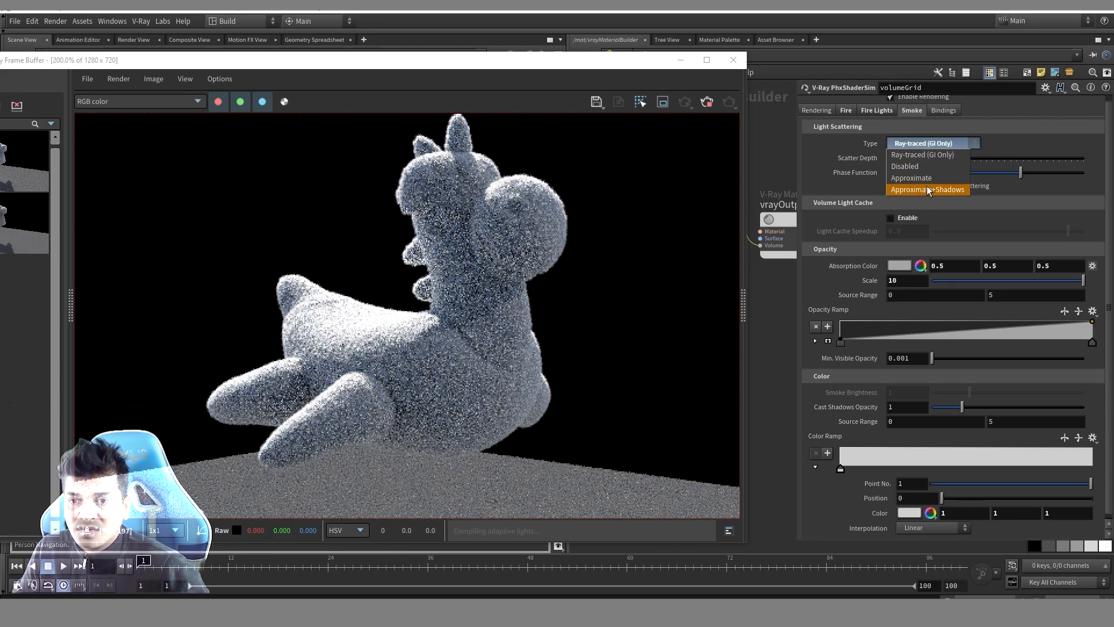
pyautogui.click(931, 192)
pyautogui.moveTo(659, 64); pyautogui.dragTo(591, 59)
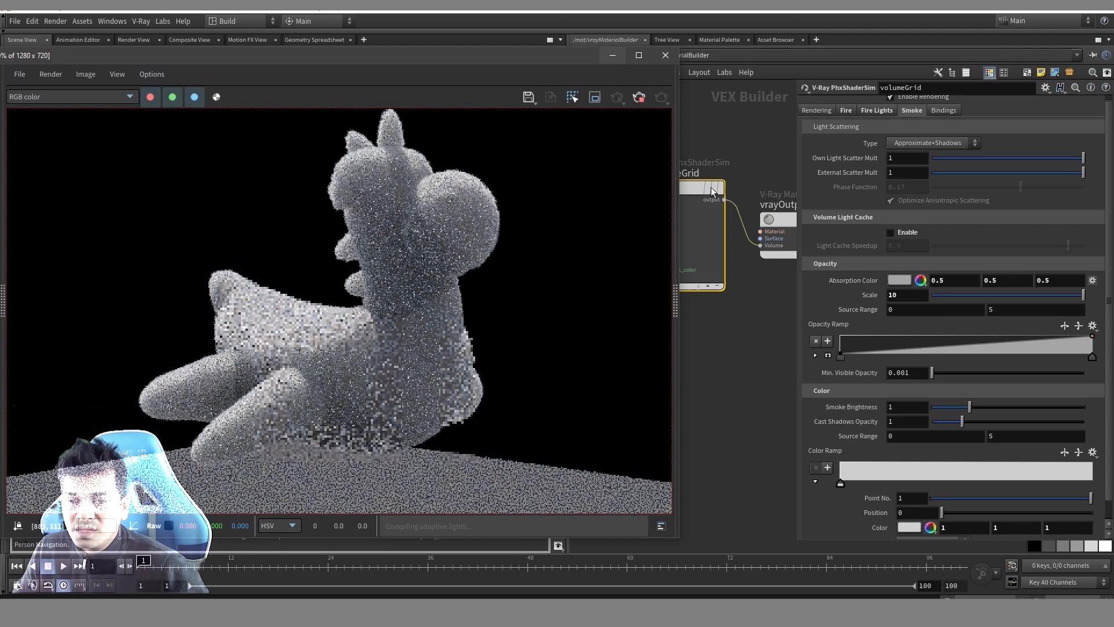
pyautogui.moveTo(734, 377); pyautogui.dragTo(762, 367, button='middle')
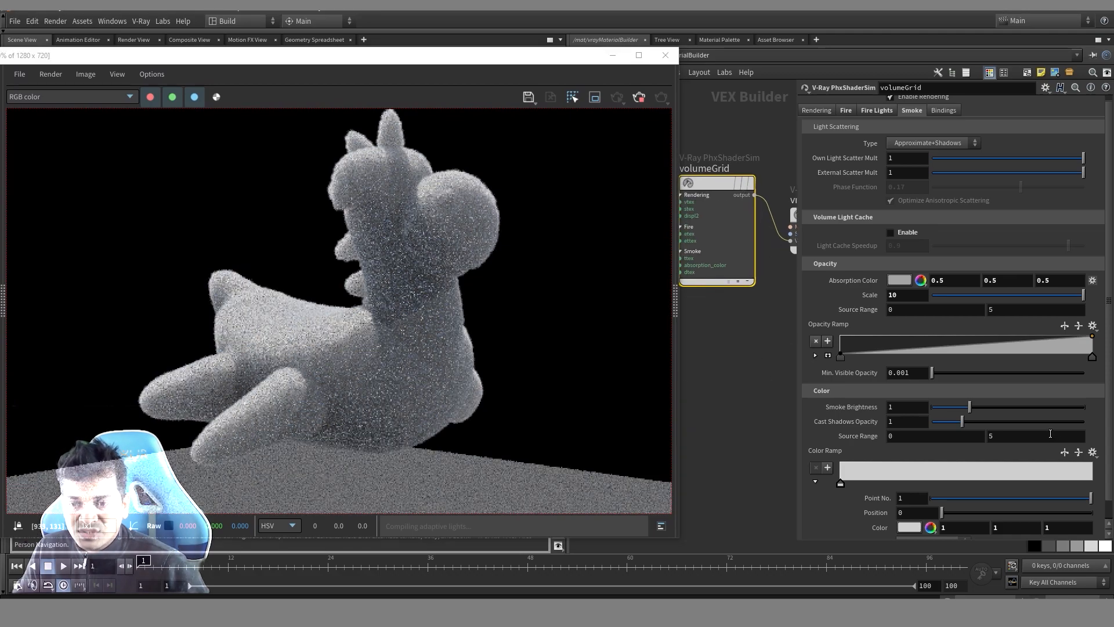
# Try smoke brightness values of 2.04 and 4 in the interactive render and return it to 1
pyautogui.moveTo(973, 409); pyautogui.dragTo(1008, 408)
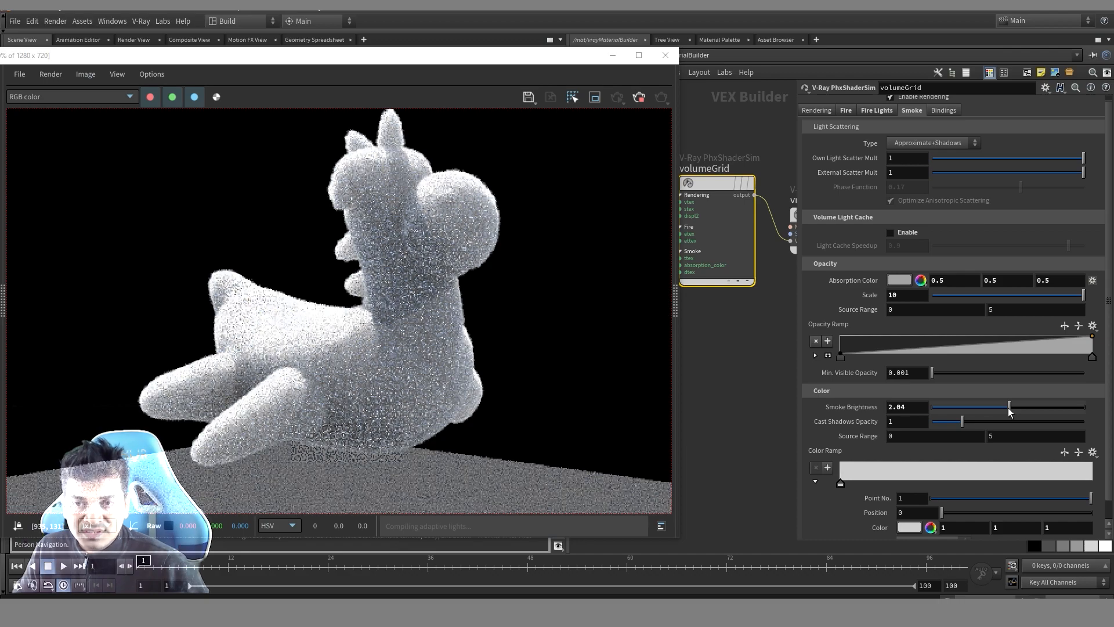
pyautogui.moveTo(1008, 407); pyautogui.dragTo(1083, 404)
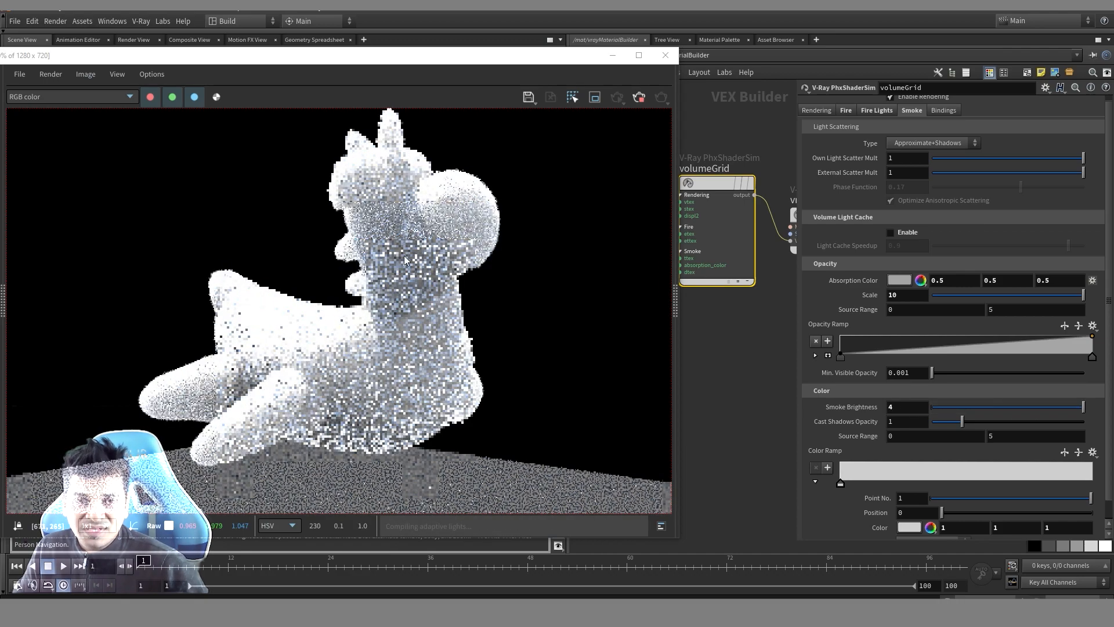
pyautogui.moveTo(1083, 407); pyautogui.dragTo(969, 407)
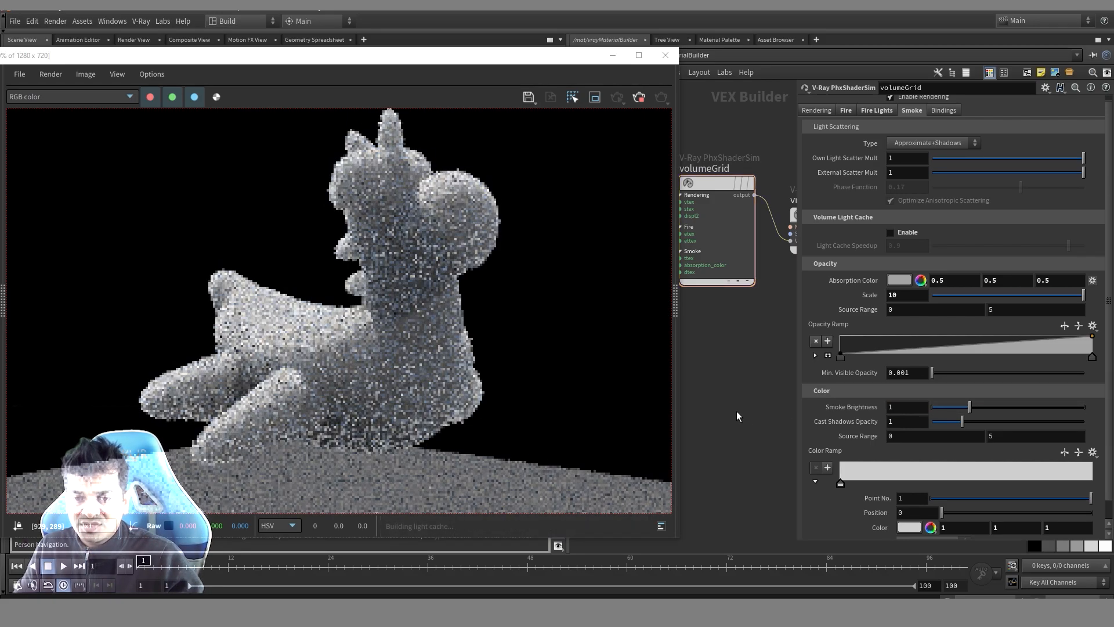
# Show volumeGrid's rendering and sampling settings beside the frame buffer for review
pyautogui.moveTo(719, 136); pyautogui.dragTo(719, 223, button='middle')
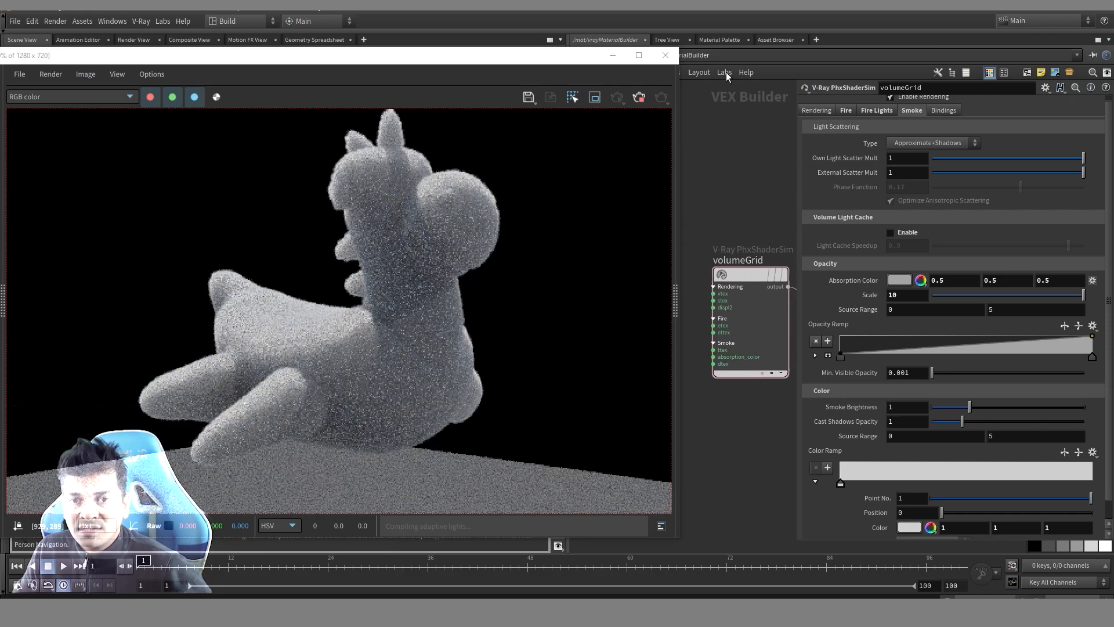
pyautogui.moveTo(633, 61); pyautogui.dragTo(546, 70)
pyautogui.click(817, 109)
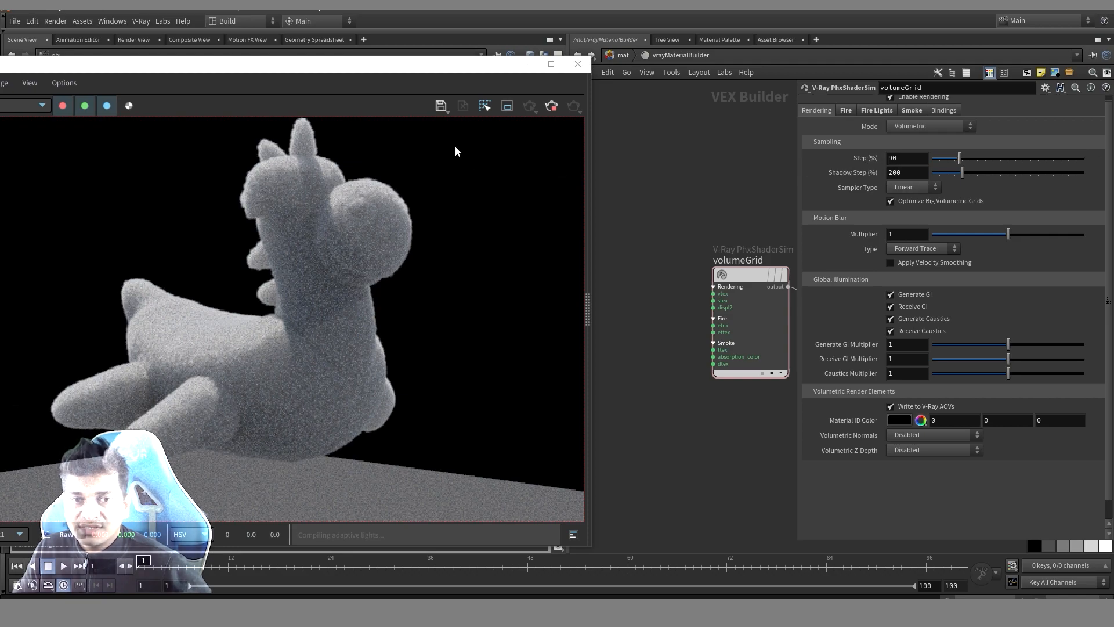
pyautogui.moveTo(420, 67); pyautogui.dragTo(526, 65)
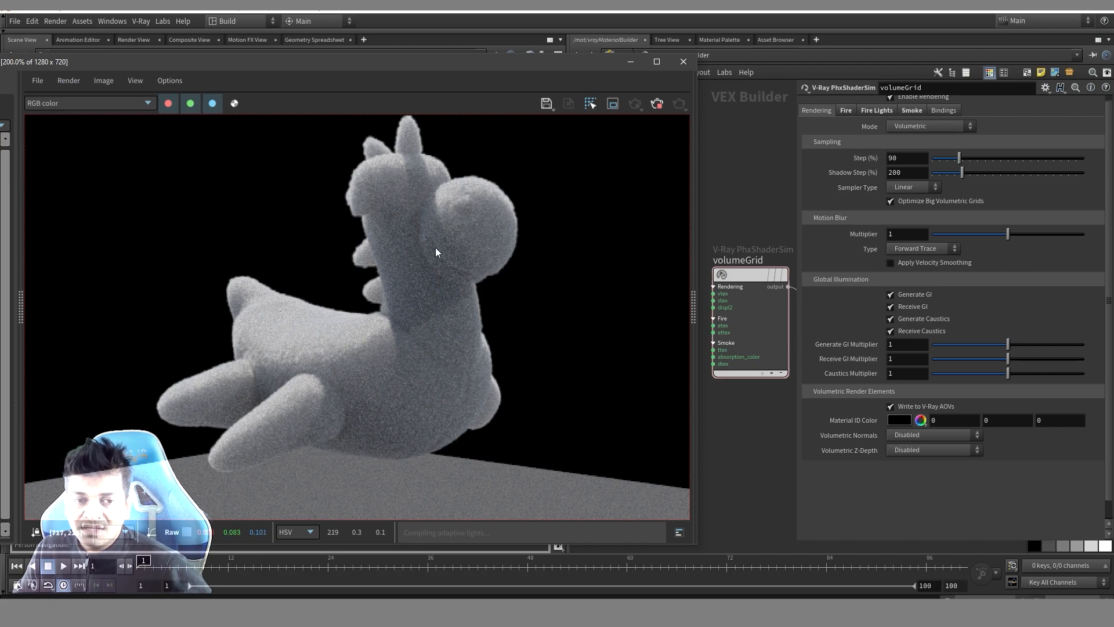
# Save the current snow render to the frame buffer history and compare it as image B against the live render
pyautogui.doubleClick(920, 158)
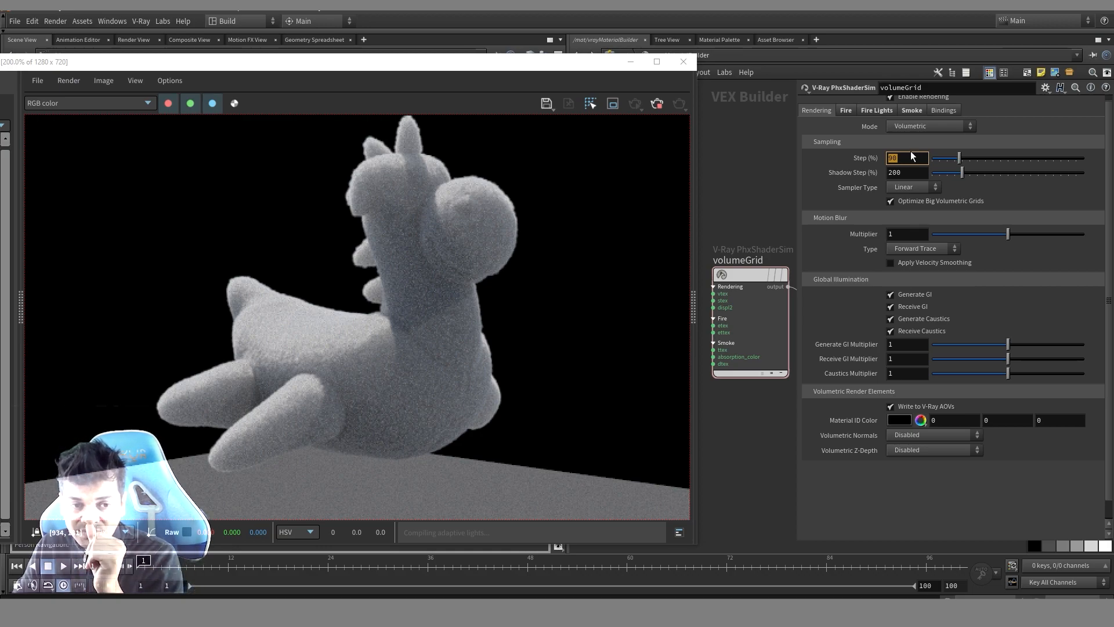
pyautogui.click(507, 75)
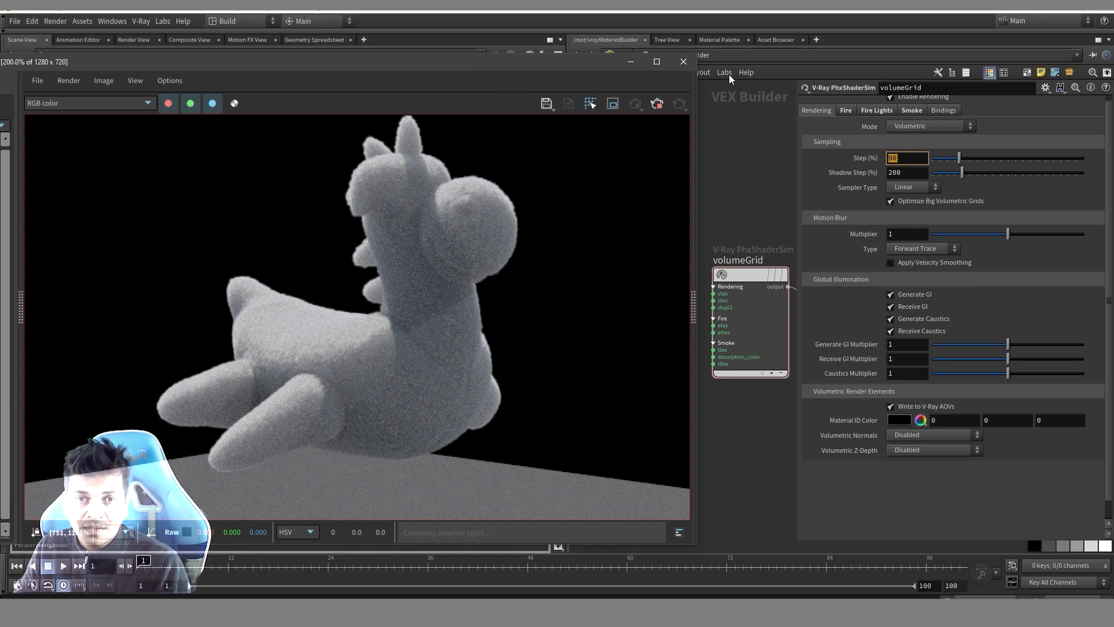
pyautogui.moveTo(506, 67); pyautogui.dragTo(729, 66)
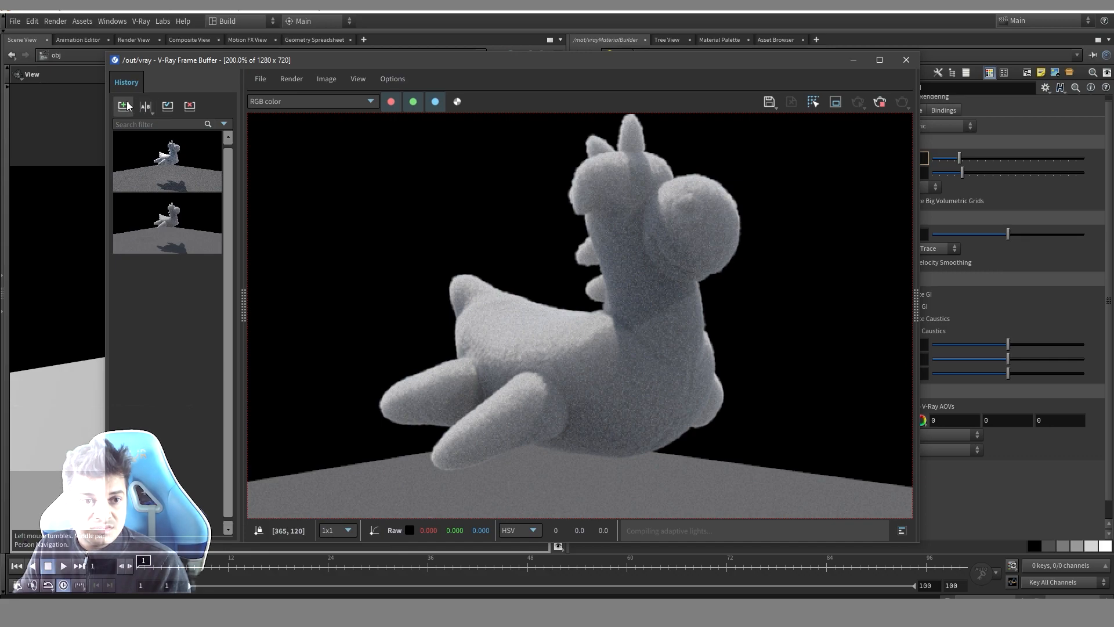
pyautogui.moveTo(722, 64); pyautogui.dragTo(702, 82)
pyautogui.click(126, 123)
pyautogui.moveTo(366, 226); pyautogui.dragTo(596, 228)
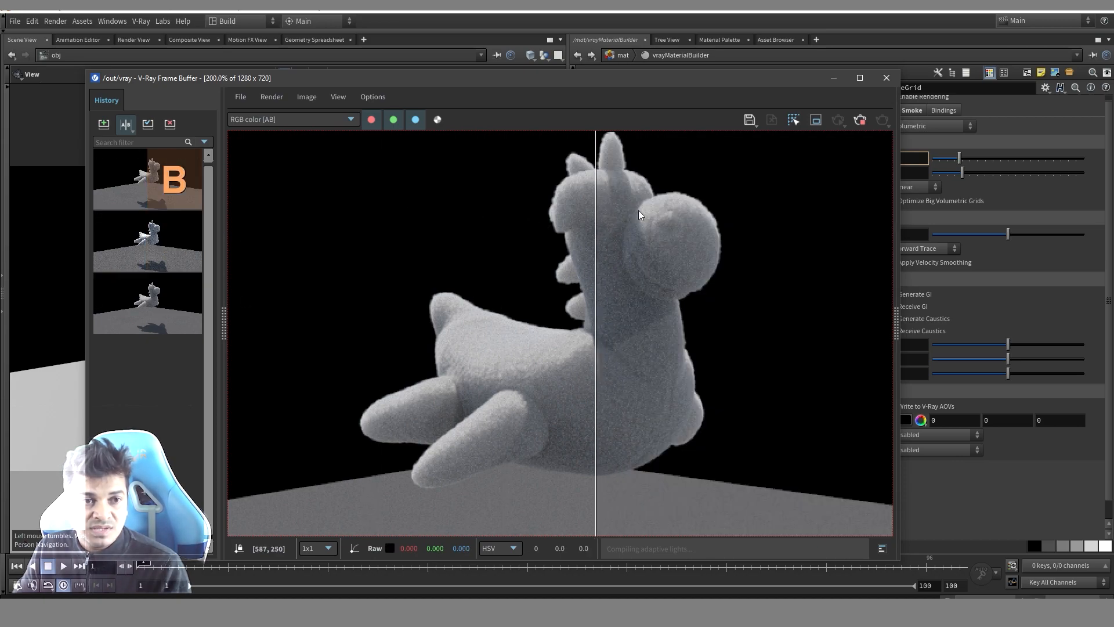
# Set volumeGrid's sampling Step to 150% with the interactive render running
pyautogui.moveTo(753, 84); pyautogui.dragTo(463, 98)
pyautogui.moveTo(910, 161); pyautogui.dragTo(915, 163)
pyautogui.click(911, 161)
pyautogui.press('BackSpace')
pyautogui.press('BackSpace')
pyautogui.write('150')
pyautogui.press('Return')
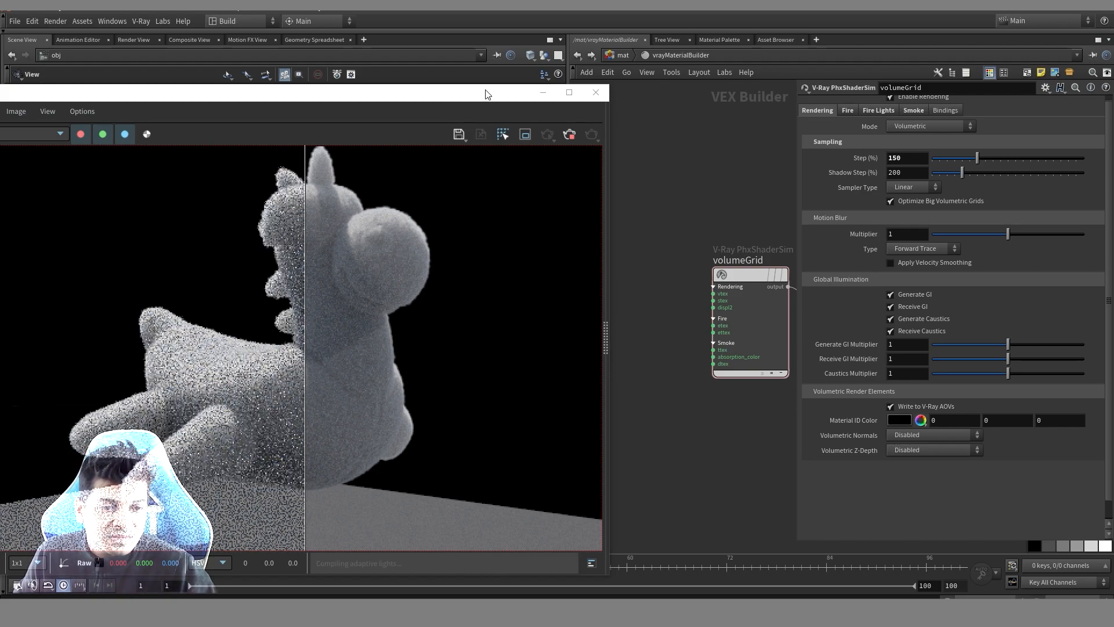
# Examine noise and surface detail on the creature's body and neck by comparing the live render with stored image B
pyautogui.moveTo(487, 94); pyautogui.dragTo(624, 92)
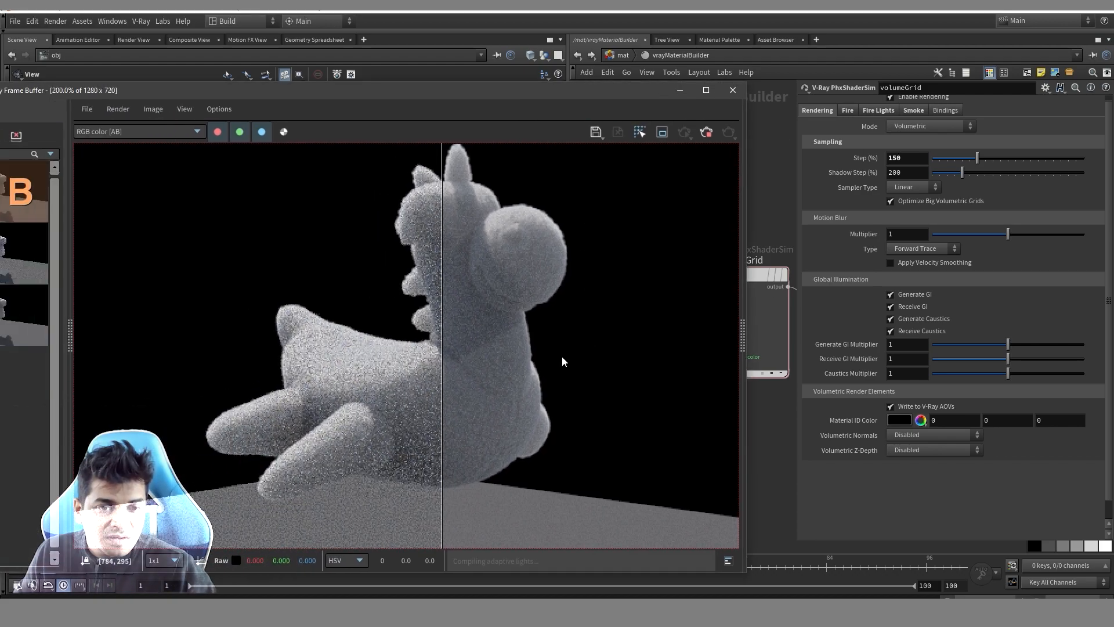
pyautogui.moveTo(444, 348); pyautogui.dragTo(468, 372)
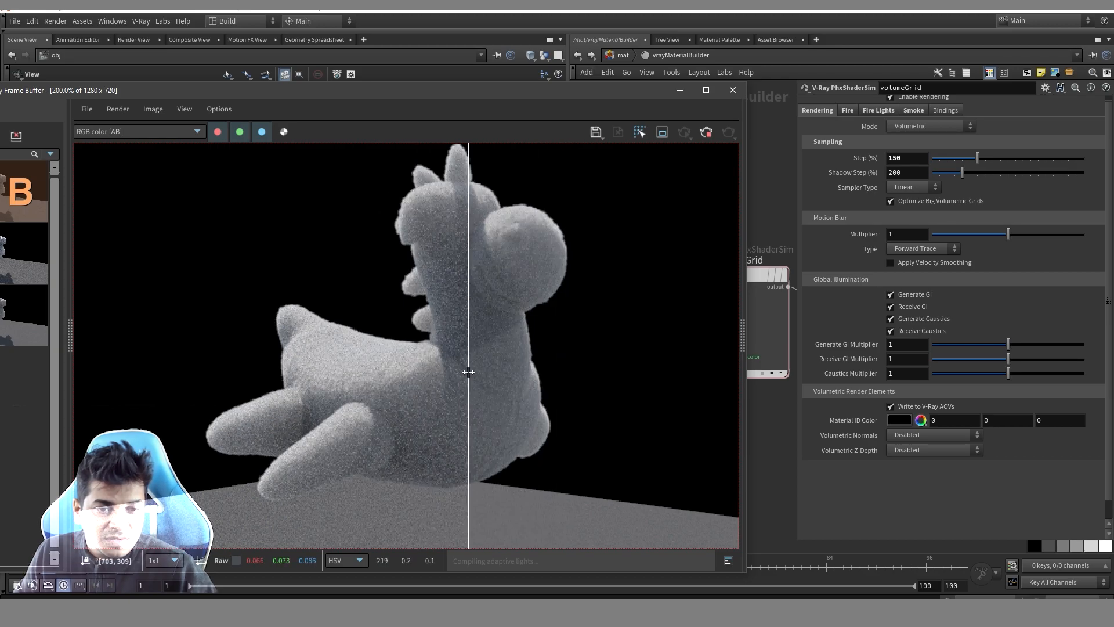
pyautogui.scroll(3, 403, 384)
pyautogui.scroll(-4, 405, 384)
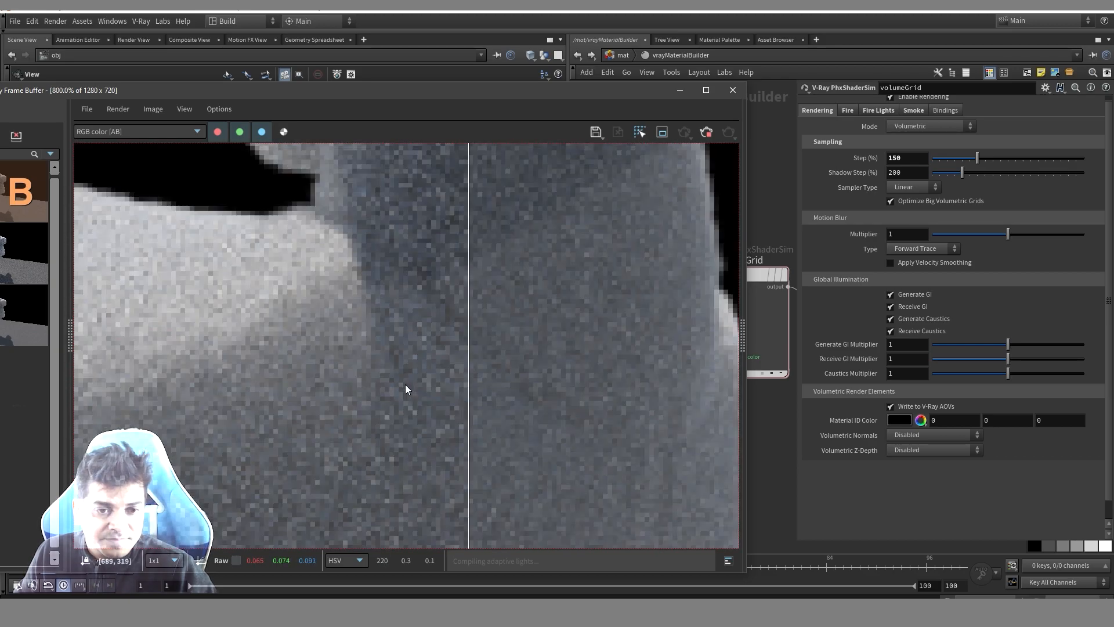
pyautogui.scroll(2, 412, 380)
pyautogui.moveTo(469, 369); pyautogui.dragTo(624, 360)
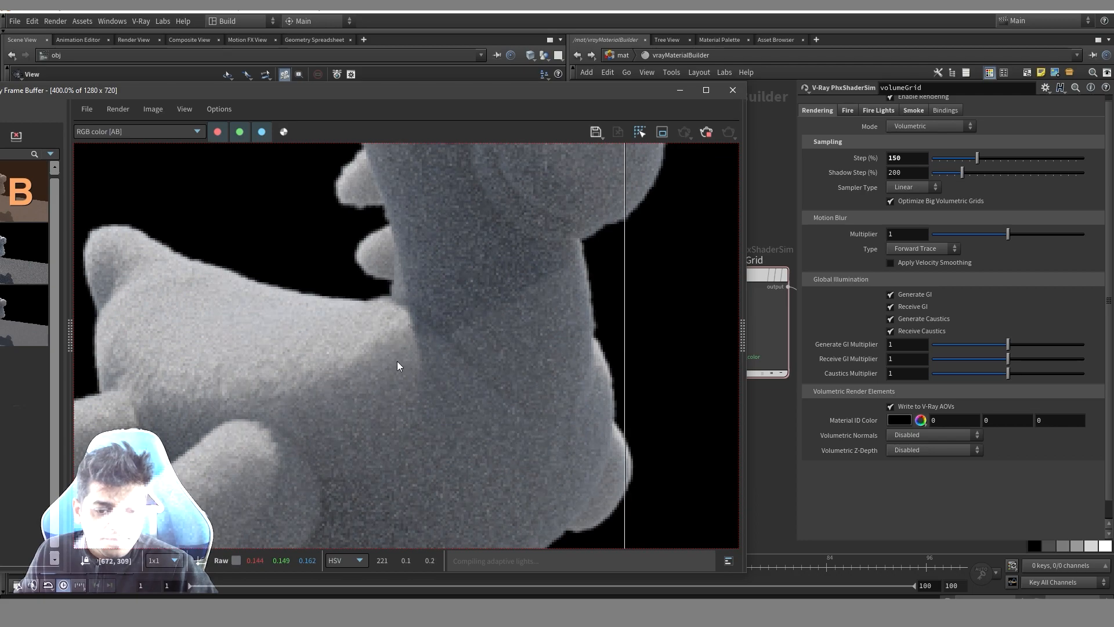
pyautogui.scroll(-1, 396, 360)
pyautogui.moveTo(628, 351); pyautogui.dragTo(657, 358)
pyautogui.moveTo(663, 95); pyautogui.dragTo(577, 88)
pyautogui.moveTo(572, 261); pyautogui.dragTo(366, 340)
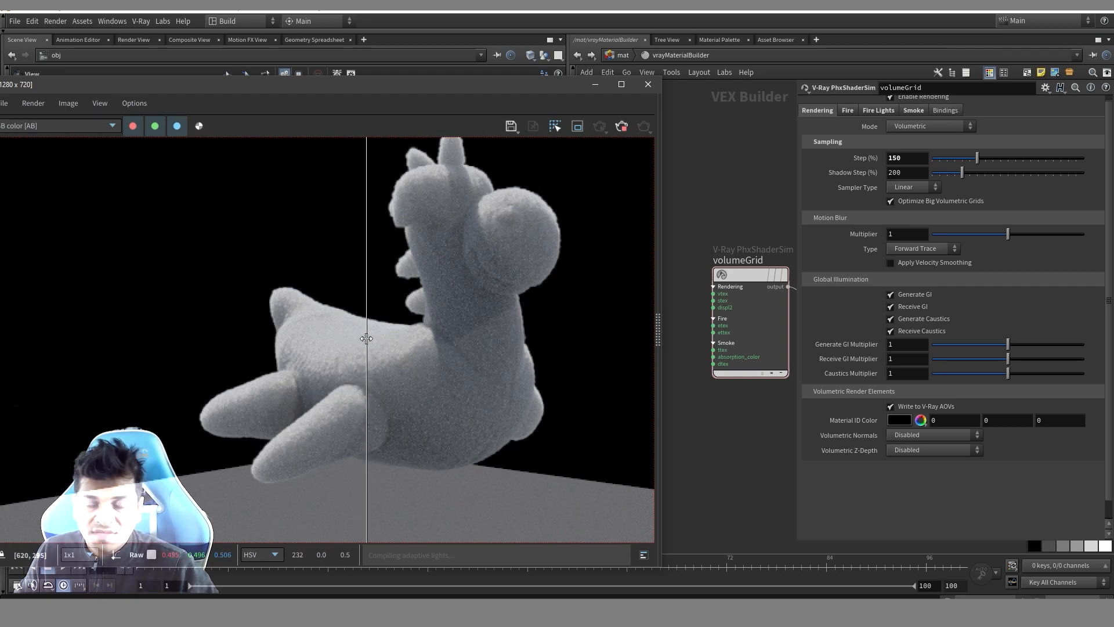
# Try a Shadow Step of 300% on volumeGrid and compare the live render with stored image B
pyautogui.click(922, 173)
pyautogui.write('300')
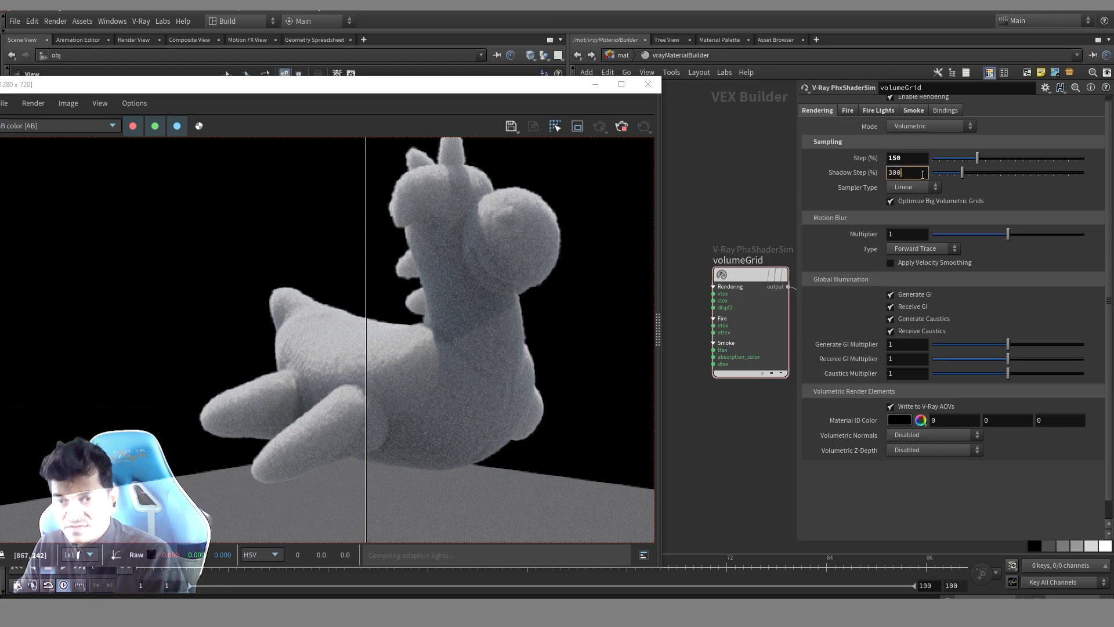
pyautogui.press('Return')
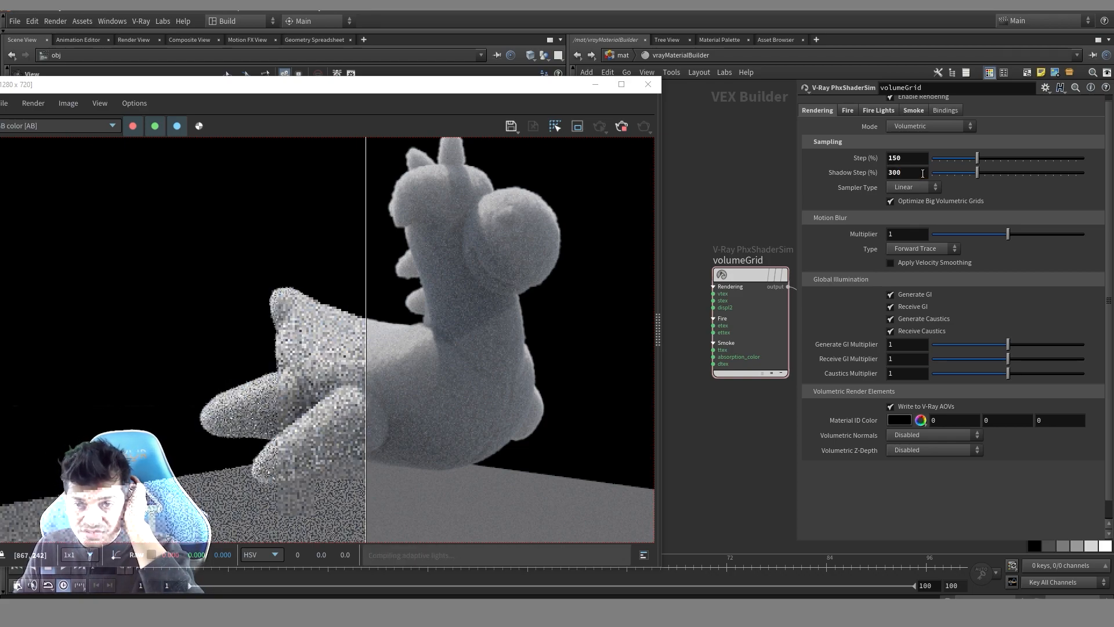
pyautogui.moveTo(366, 341); pyautogui.dragTo(522, 348)
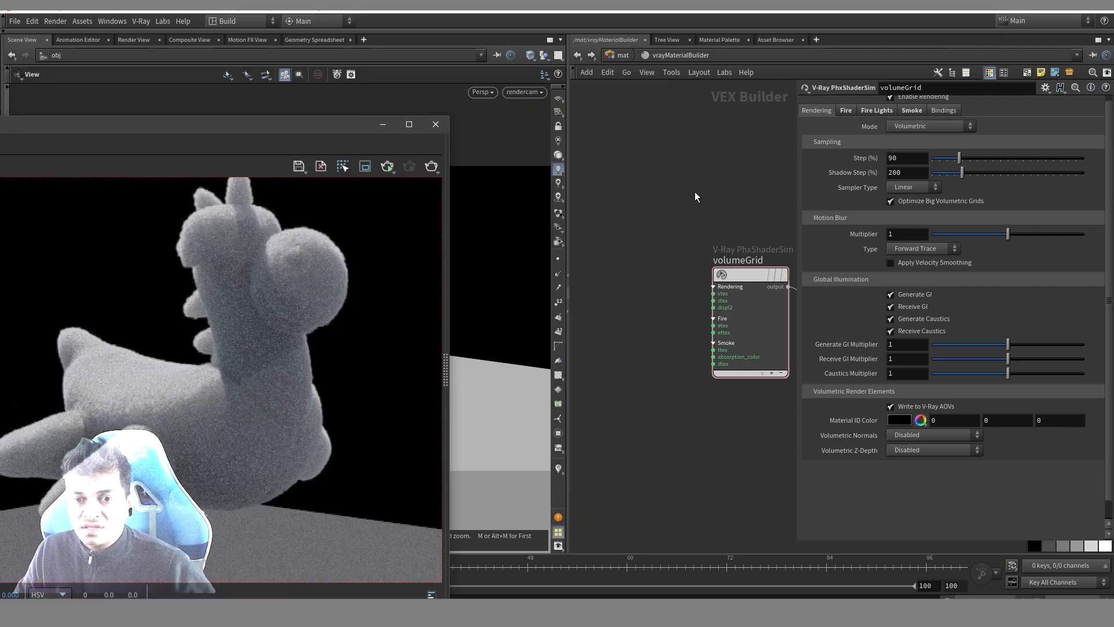
# Review volumeGrid's field bindings and open the vray renderer's object settings in the out network
pyautogui.press('h')
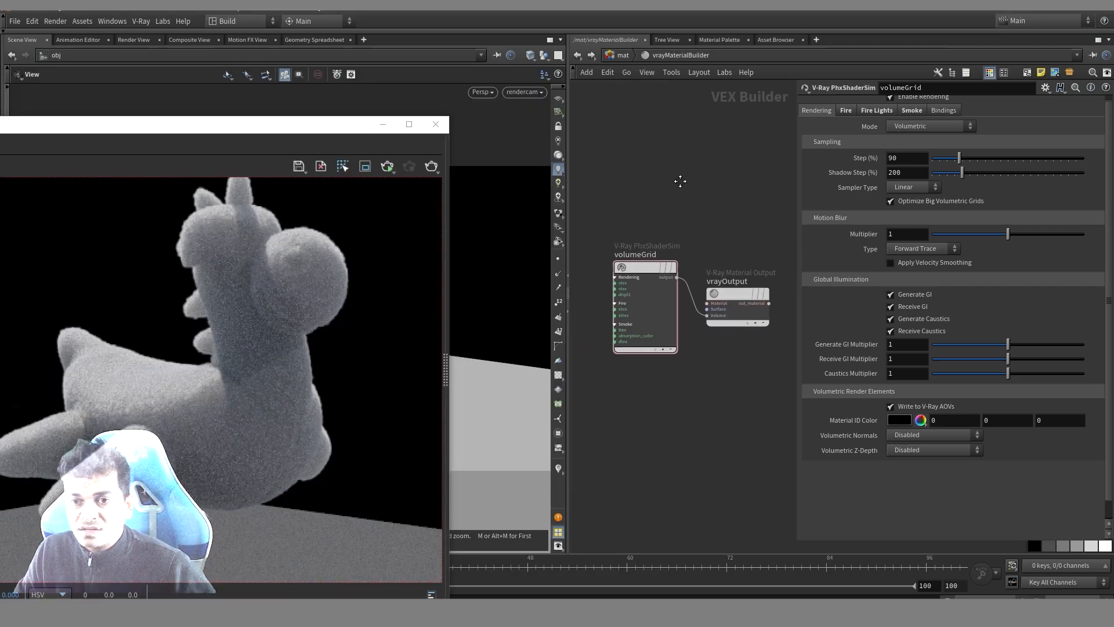
pyautogui.click(932, 115)
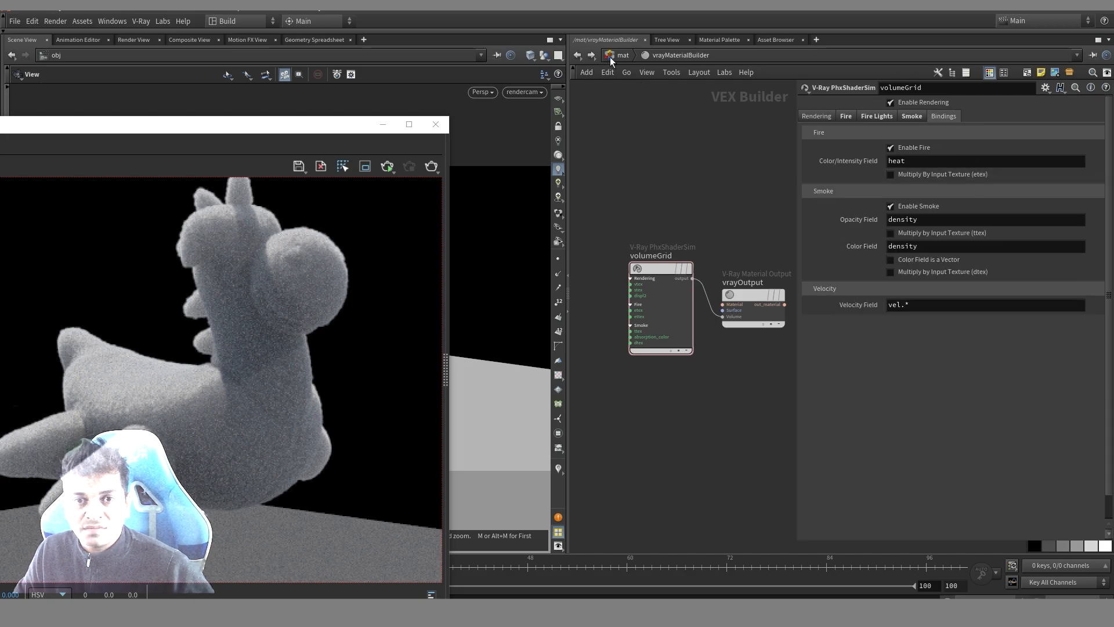
pyautogui.click(618, 55)
pyautogui.click(613, 53)
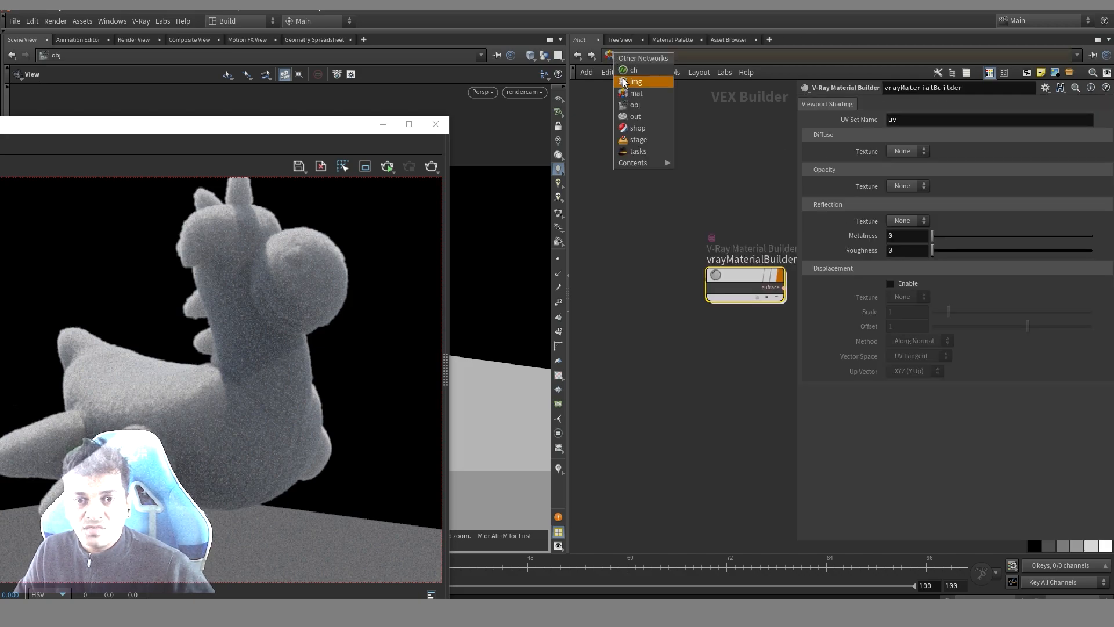
pyautogui.click(650, 116)
pyautogui.click(866, 232)
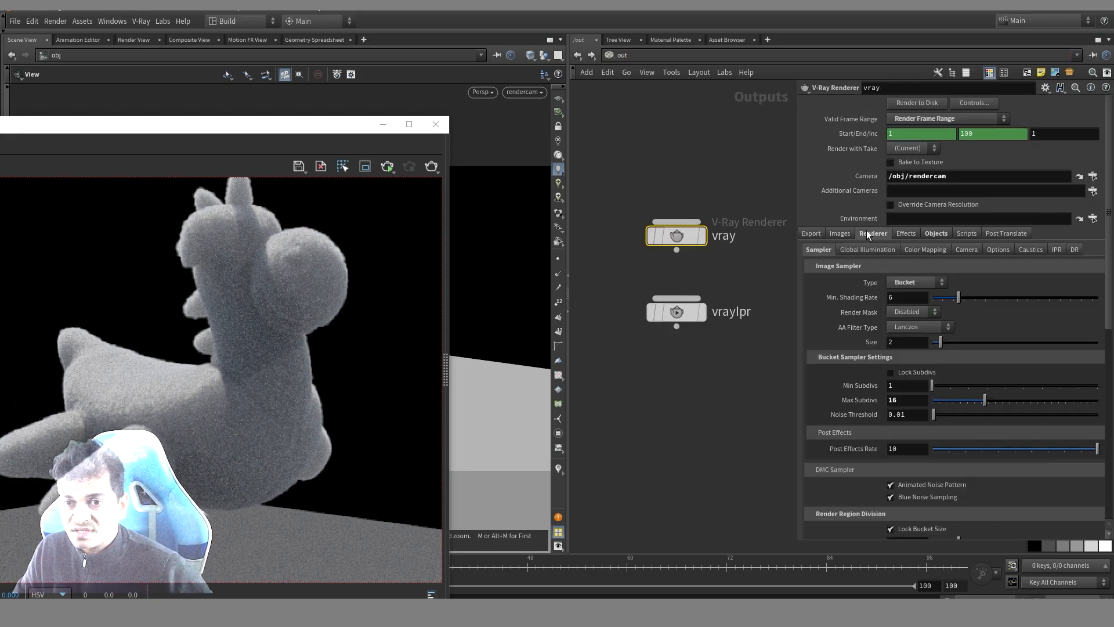
pyautogui.click(929, 233)
# Review the full snow render at 100% in the frame buffer and close it
pyautogui.moveTo(308, 130); pyautogui.dragTo(830, 66)
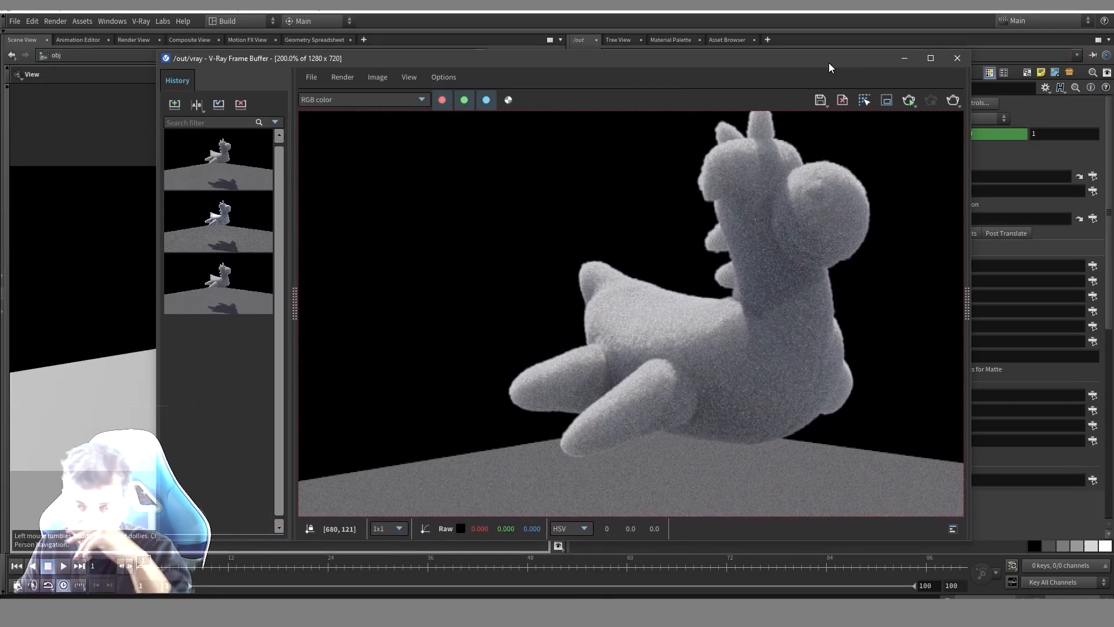
pyautogui.scroll(-3, 771, 169)
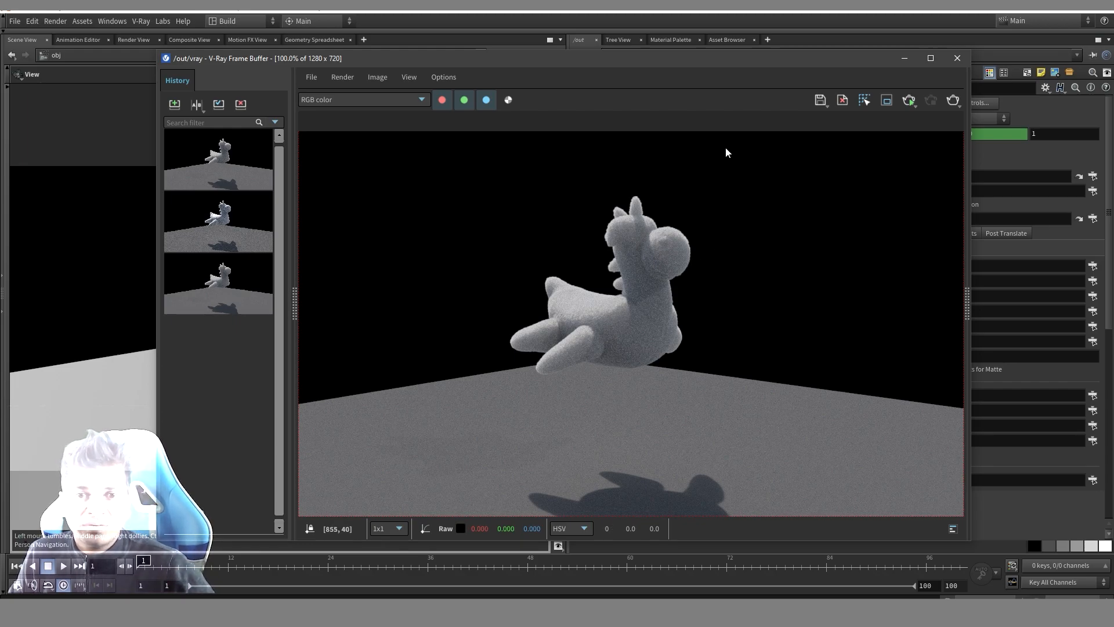
pyautogui.moveTo(683, 70); pyautogui.dragTo(647, 51)
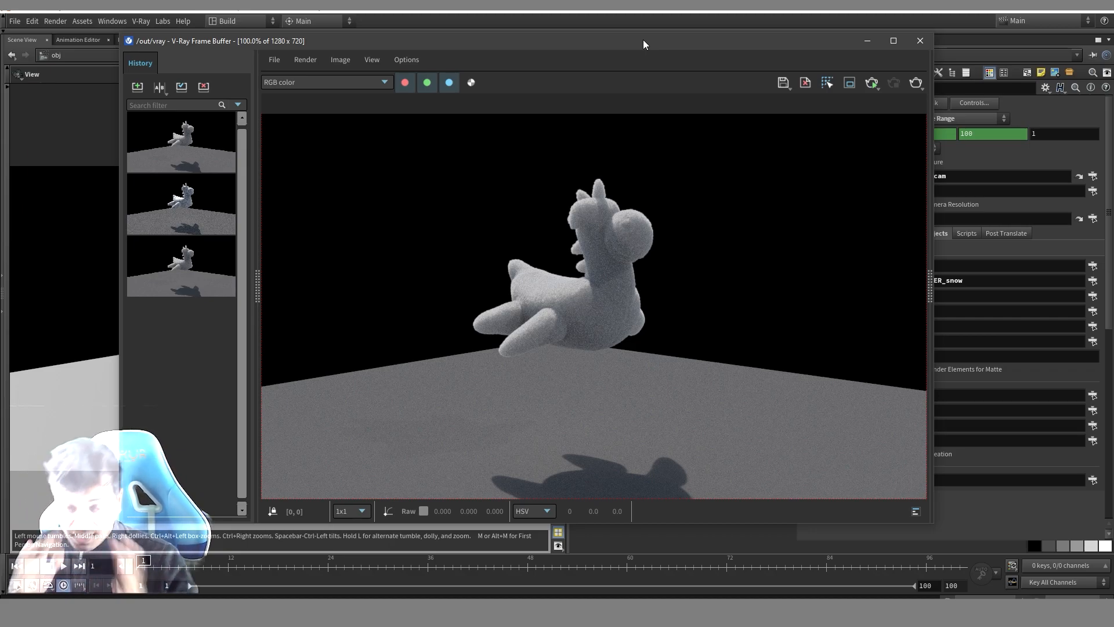
pyautogui.moveTo(666, 48)
pyautogui.mouseDown()
pyautogui.moveTo(632, 50)
pyautogui.moveTo(658, 63)
pyautogui.mouseUp()
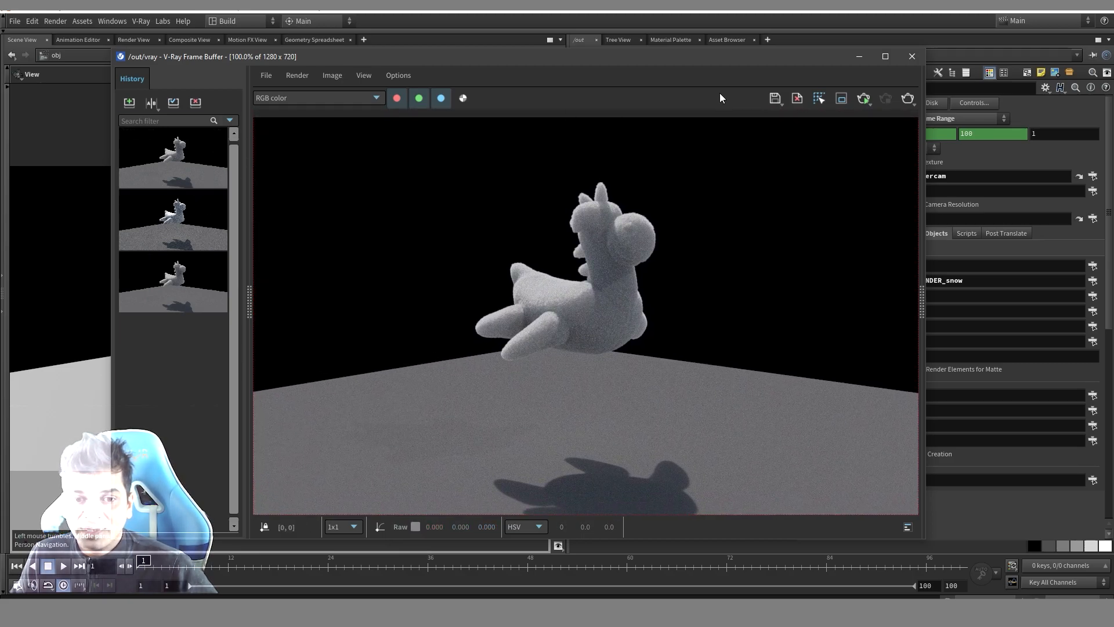
pyautogui.moveTo(791, 53)
pyautogui.mouseDown()
pyautogui.moveTo(527, 82)
pyautogui.moveTo(599, 194)
pyautogui.moveTo(625, 353)
pyautogui.moveTo(775, 48)
pyautogui.mouseUp()
pyautogui.click(907, 47)
pyautogui.click(725, 152)
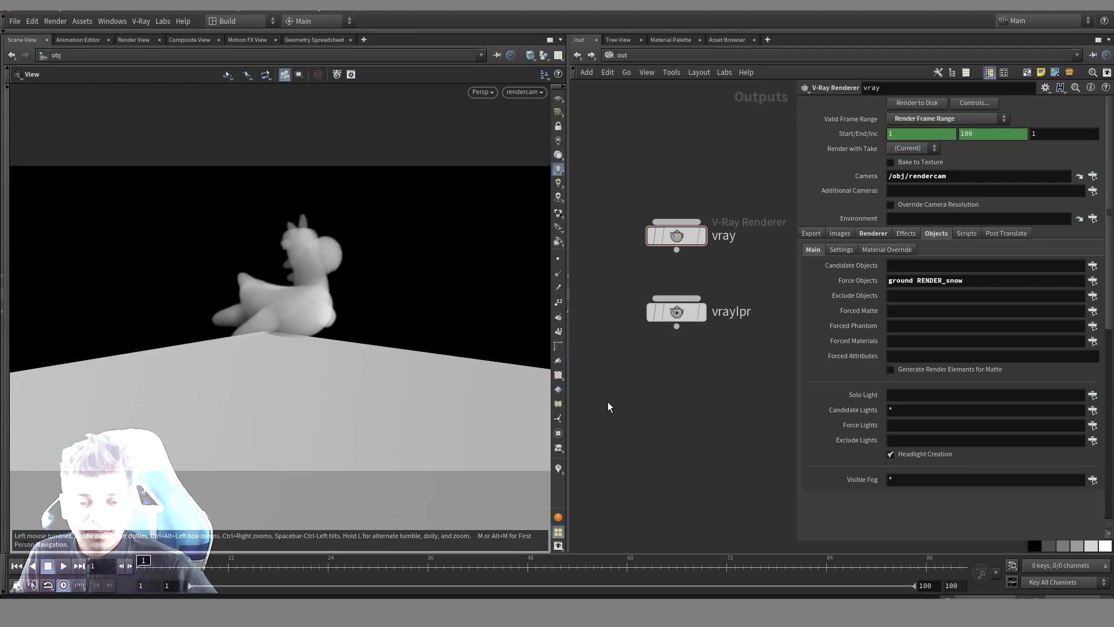
# Switch to the obj network, hide the ground object from the viewport and nudge its node aside
pyautogui.moveTo(568, 300); pyautogui.dragTo(541, 300)
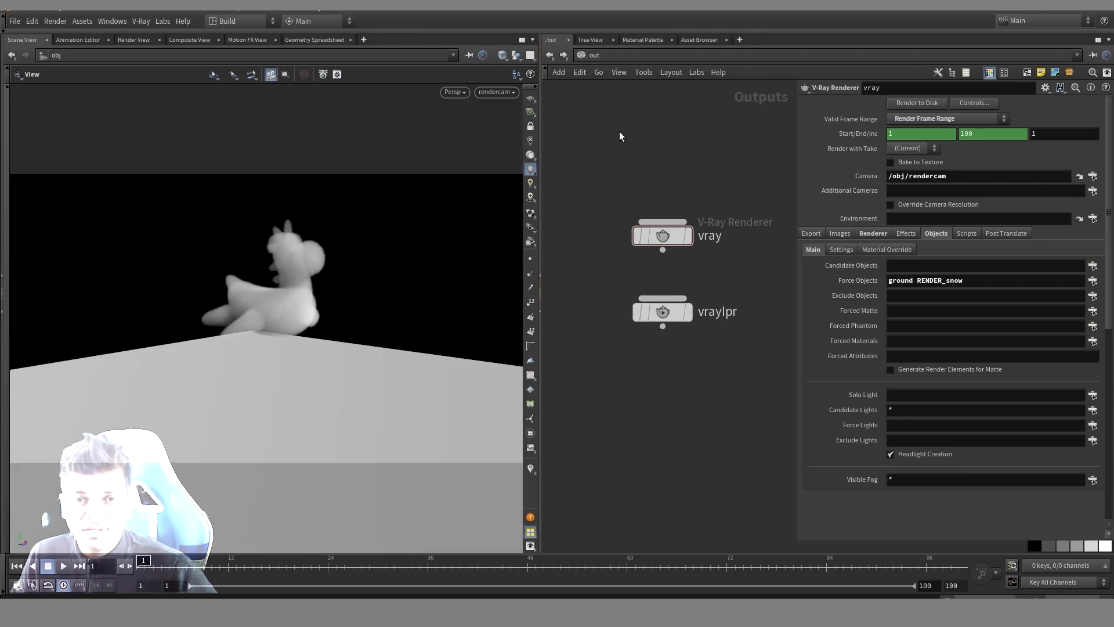
pyautogui.click(582, 57)
pyautogui.click(603, 110)
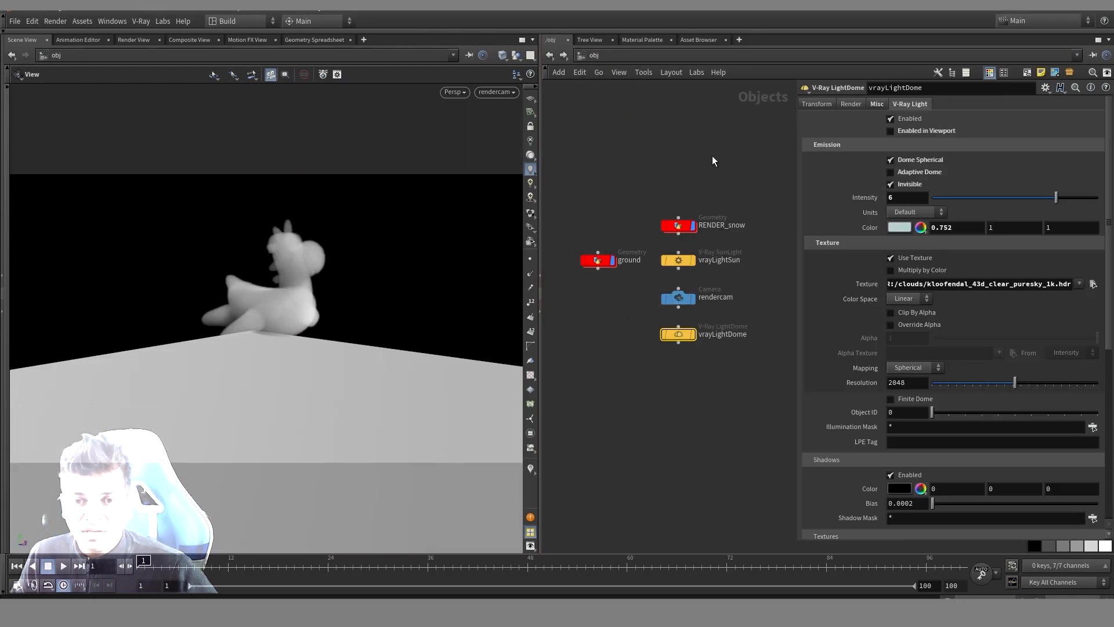
pyautogui.click(613, 260)
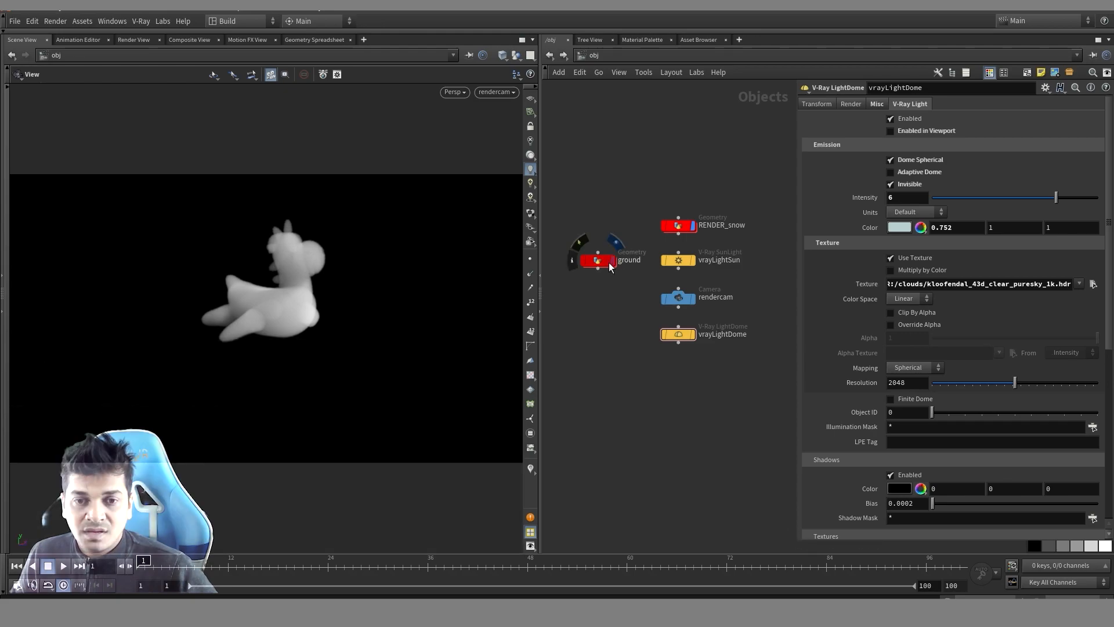
pyautogui.moveTo(610, 261); pyautogui.dragTo(602, 261)
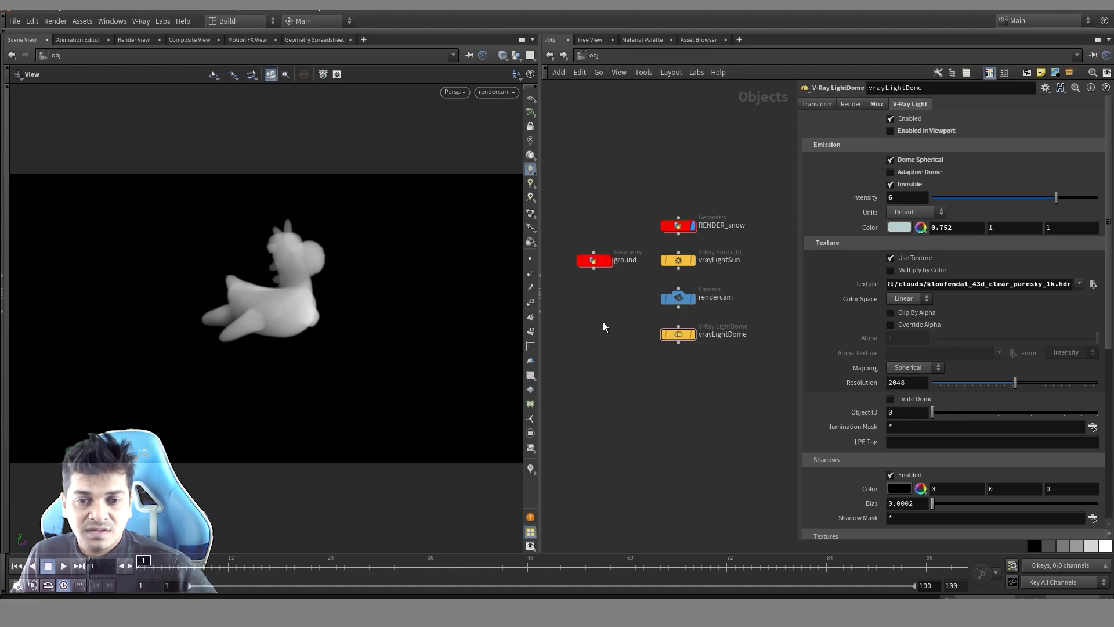